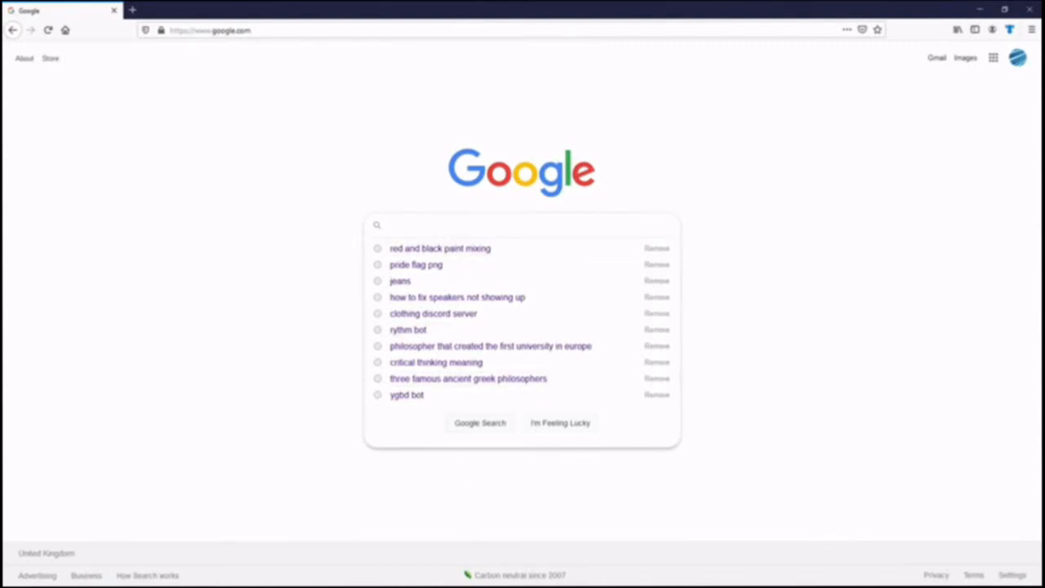
Step: Switch between the browser and paint.net and try a mint green as the primary color
{"action": "mouse_move", "coordinate": [492, 585]}
{"action": "left_click", "coordinate": [549, 575]}
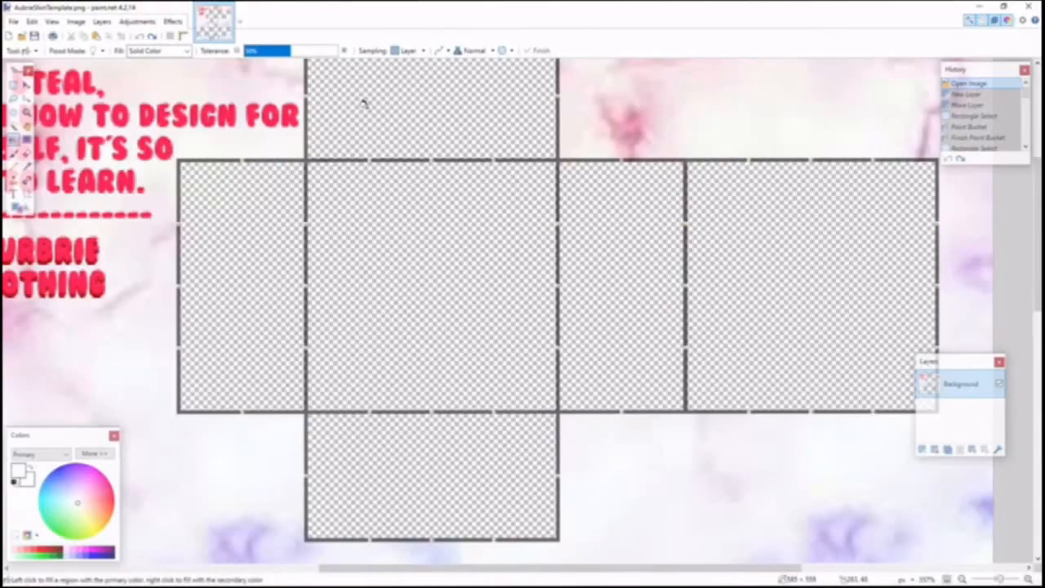
{"action": "left_click", "coordinate": [976, 7]}
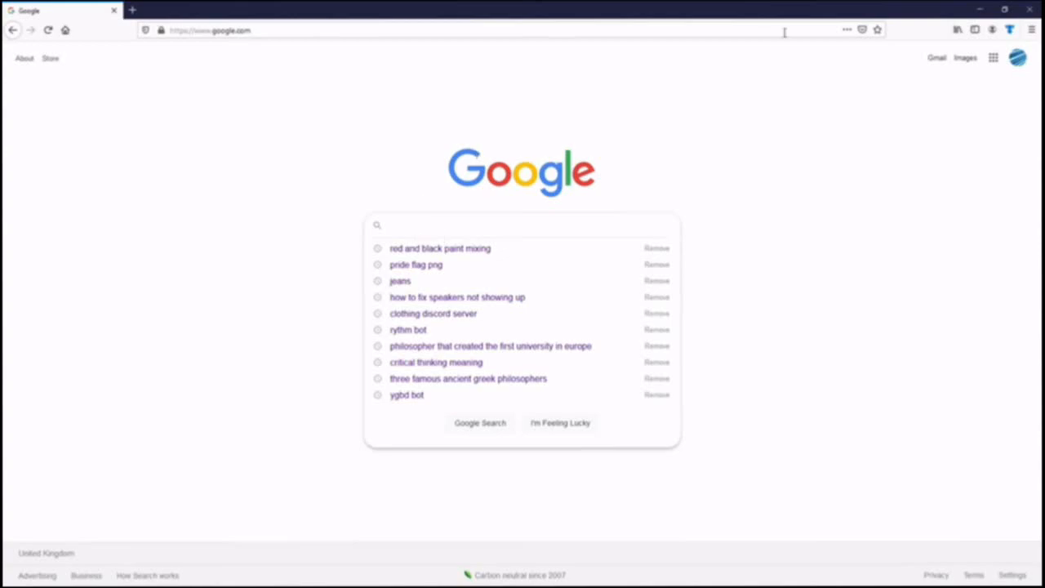
{"action": "left_click", "coordinate": [546, 575]}
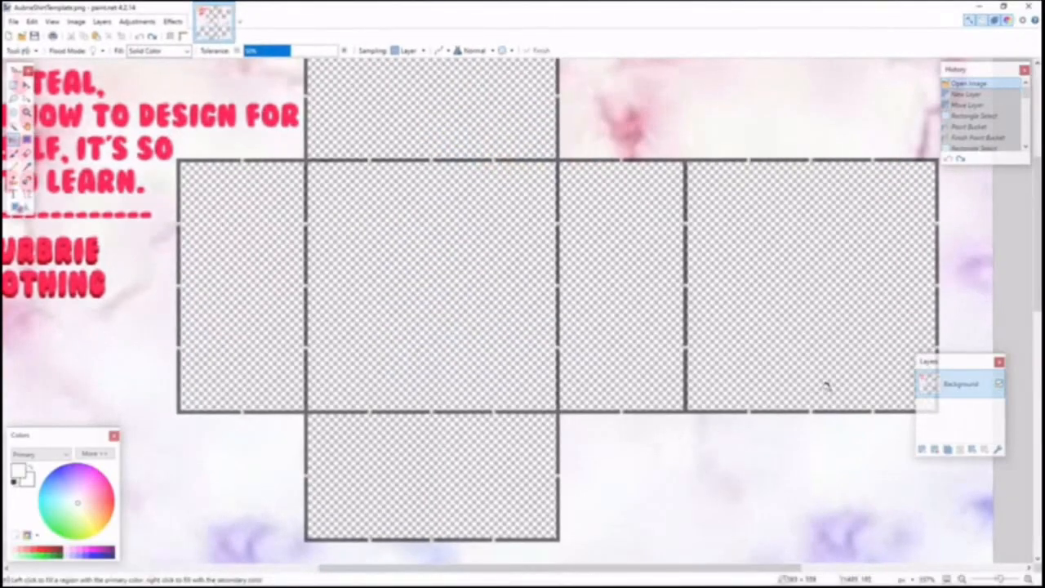
{"action": "left_click_drag", "start_coordinate": [78, 504], "coordinate": [51, 513]}
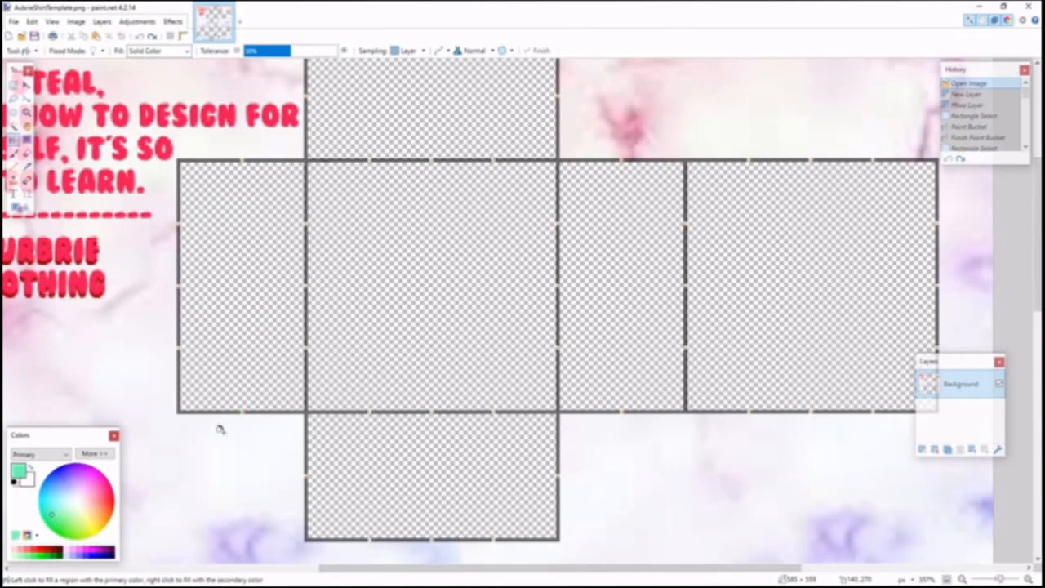
Step: Switch to the browser and search Google for "pastel light pink"
{"action": "left_click", "coordinate": [979, 6]}
{"action": "type", "text": "pastel l"}
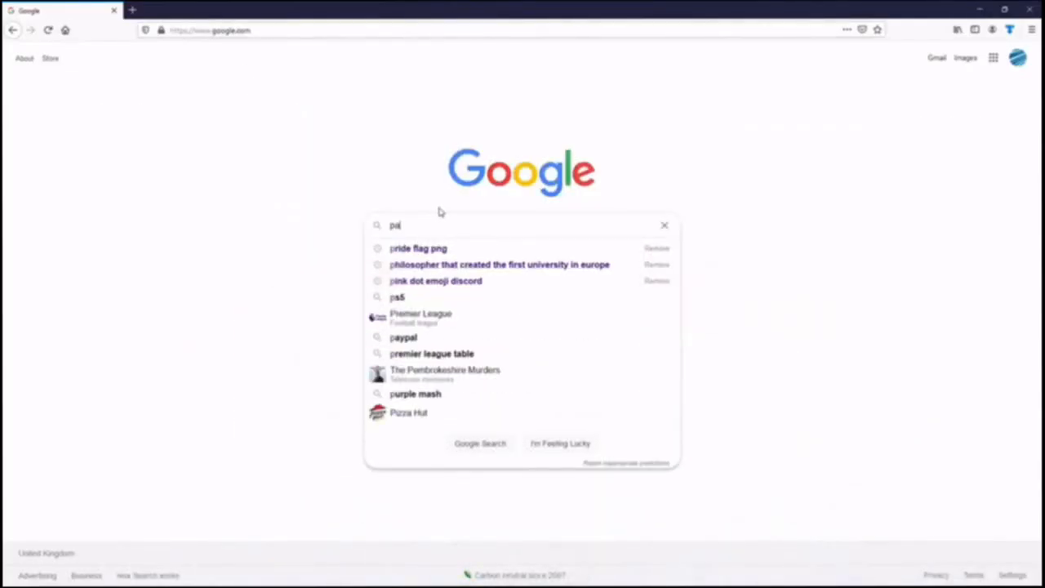
{"action": "key", "text": "BackSpace"}
{"action": "key", "text": "BackSpace"}
{"action": "key", "text": "BackSpace"}
{"action": "key", "text": "BackSpace"}
{"action": "key", "text": "BackSpace"}
{"action": "key", "text": "BackSpace"}
{"action": "key", "text": "BackSpace"}
{"action": "key", "text": "BackSpace"}
{"action": "type", "text": "pastel pi"}
{"action": "key", "text": "BackSpace"}
{"action": "key", "text": "BackSpace"}
{"action": "type", "text": "light pink"}
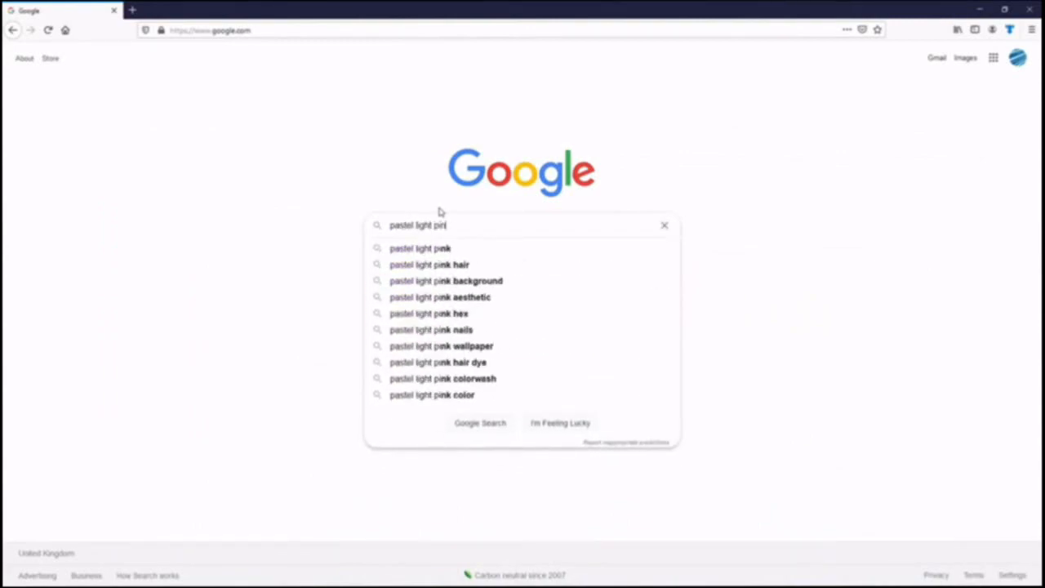
{"action": "key", "text": "Return"}
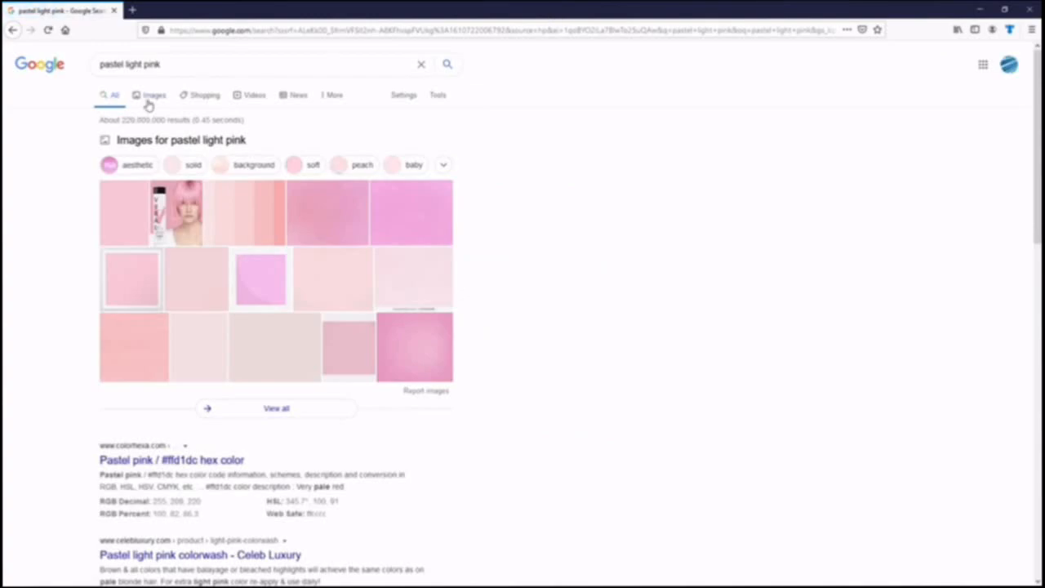
Step: Show the image results, open the pastel pink #ffd1dc swatch and copy its image
{"action": "left_click", "coordinate": [148, 96]}
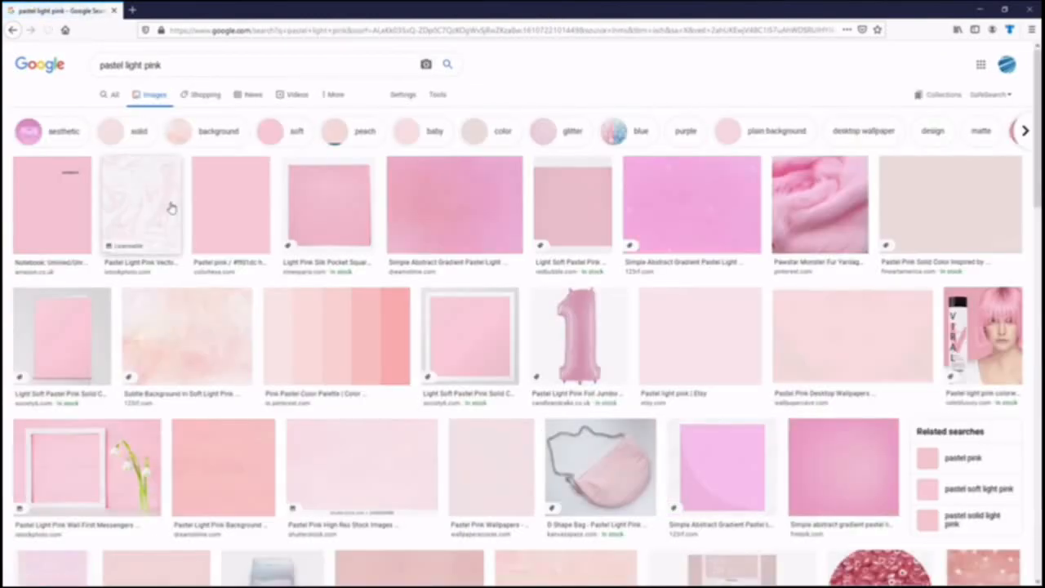
{"action": "left_click", "coordinate": [234, 205]}
{"action": "right_click", "coordinate": [813, 185]}
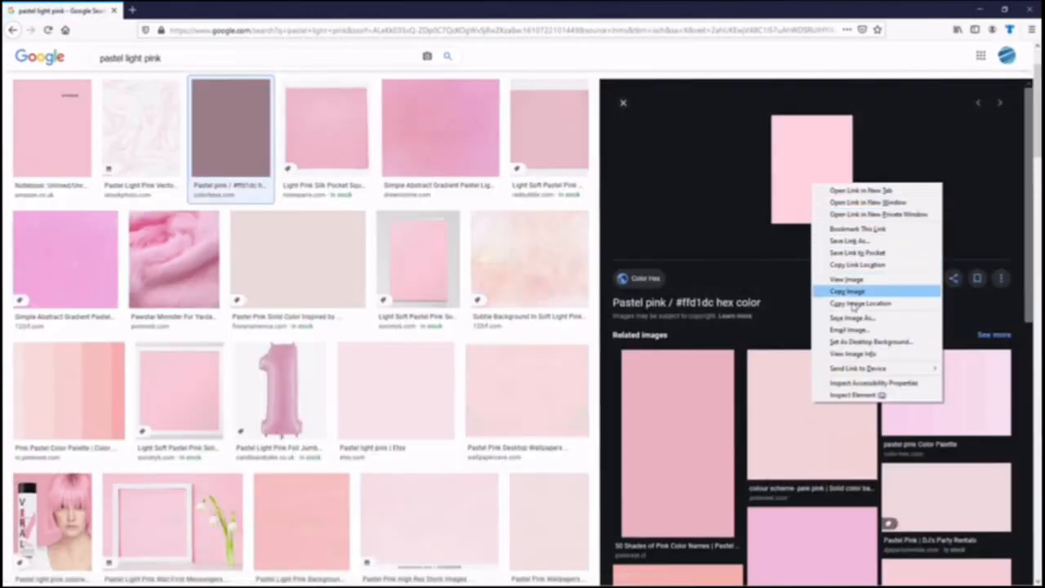
{"action": "left_click", "coordinate": [853, 293]}
{"action": "right_click", "coordinate": [826, 164]}
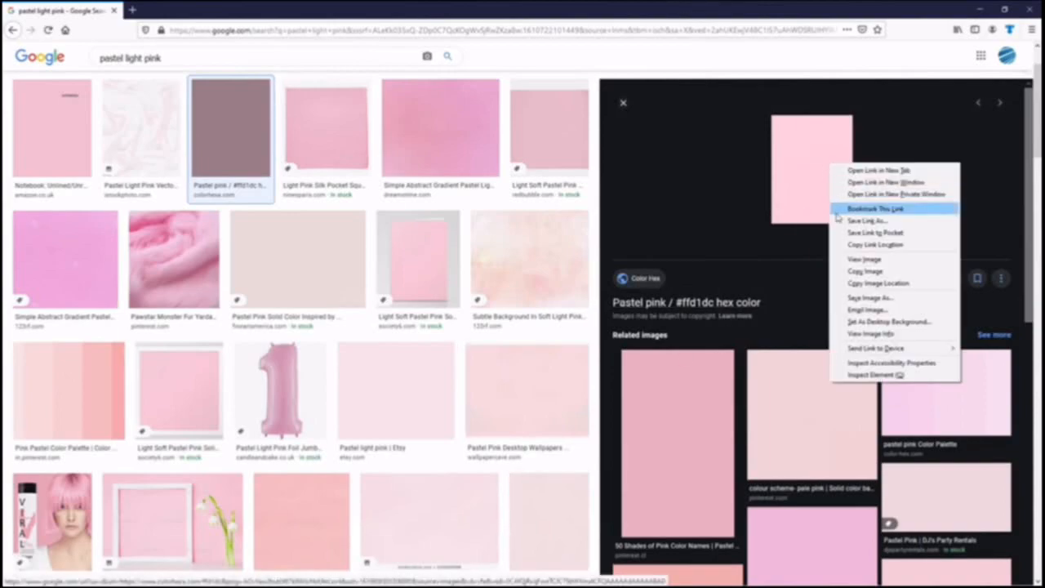
{"action": "left_click", "coordinate": [862, 270]}
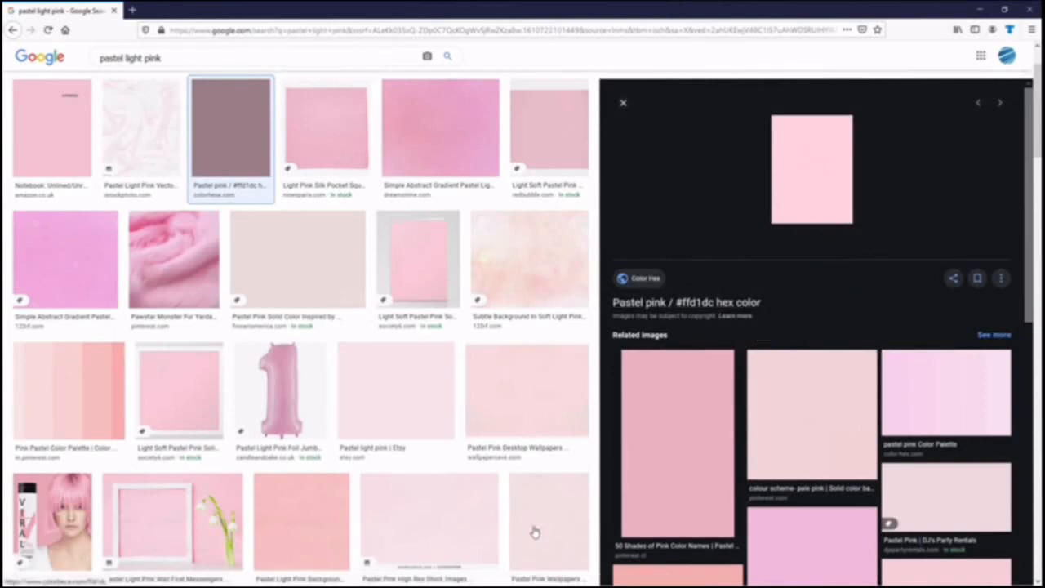
Step: Switch to paint.net, create a new 150 × 200 pixel image and paste the pink swatch into it
{"action": "mouse_move", "coordinate": [503, 569]}
{"action": "left_click", "coordinate": [546, 575]}
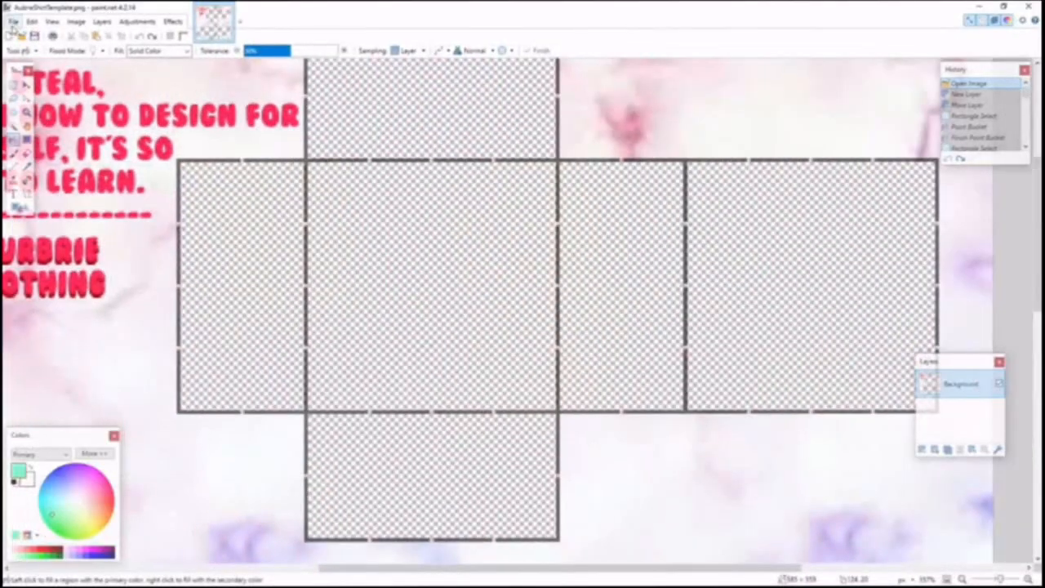
{"action": "key", "text": "ctrl+n"}
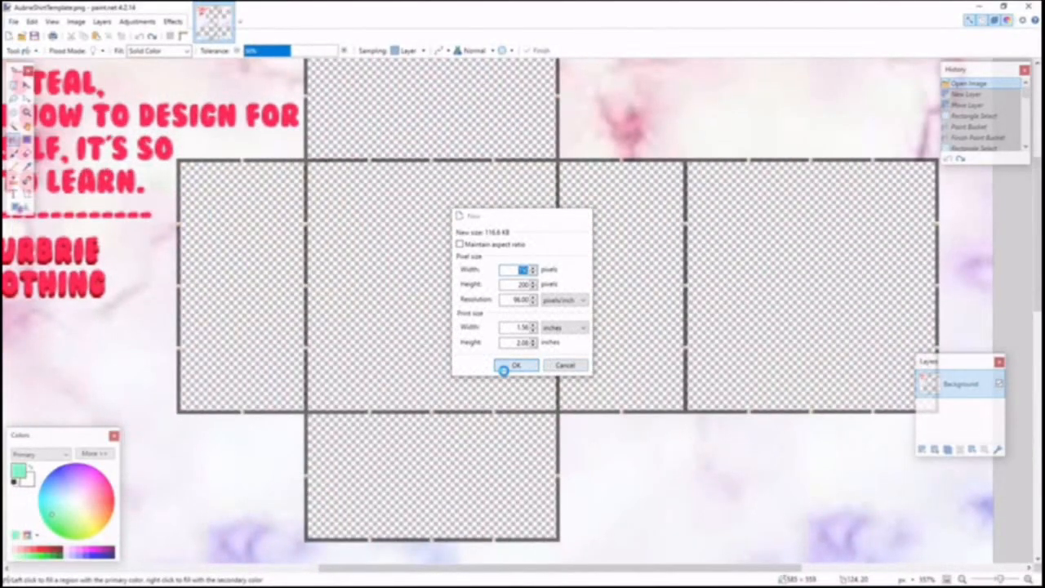
{"action": "left_click", "coordinate": [507, 365]}
{"action": "key", "text": "ctrl+v"}
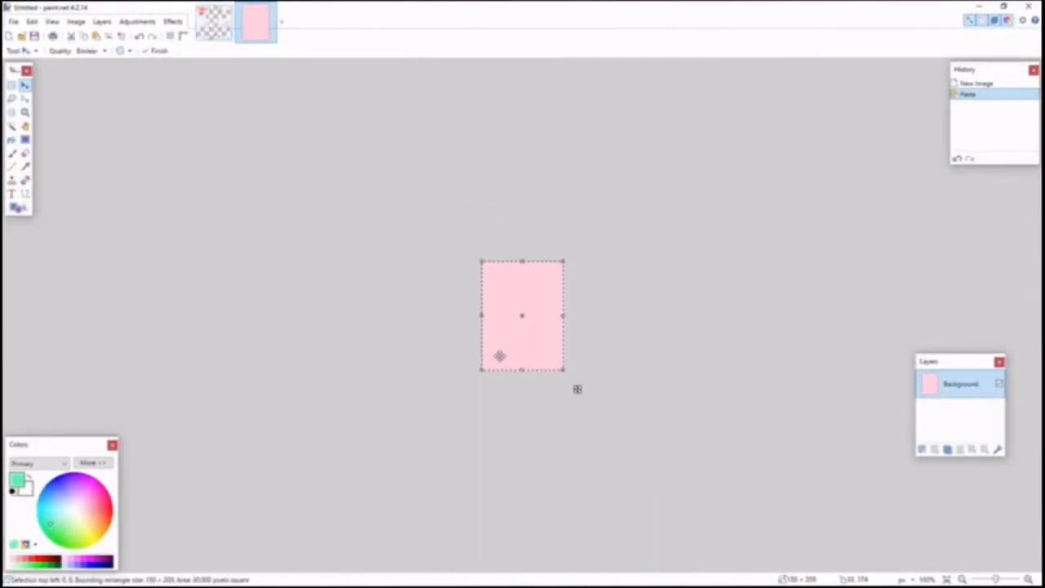
Step: Sample the swatch's pink with the Color Picker as the primary color
{"action": "scroll", "coordinate": [500, 356], "scroll_direction": "up", "scroll_amount": 2}
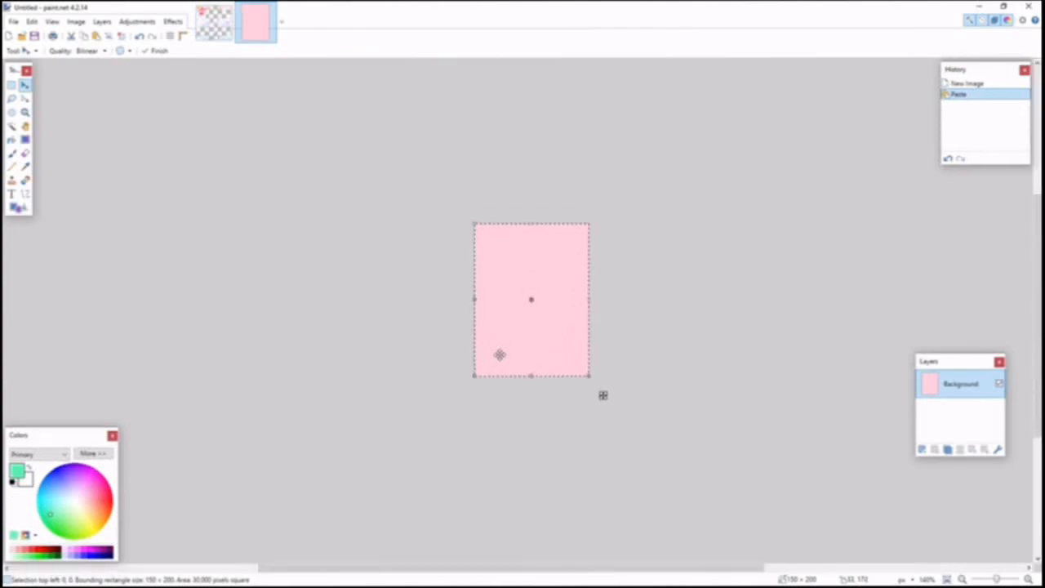
{"action": "left_click", "coordinate": [25, 166]}
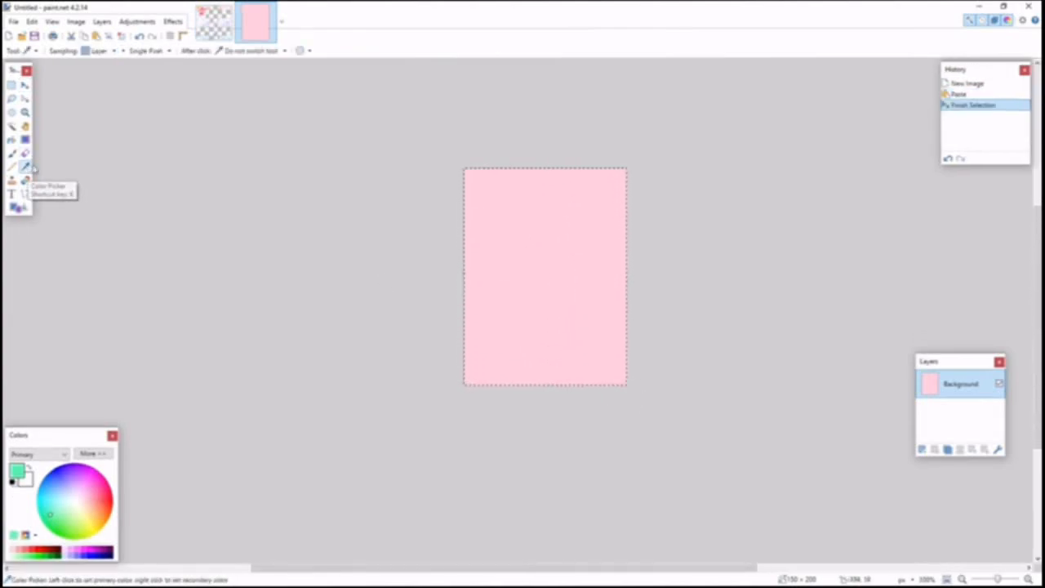
{"action": "scroll", "coordinate": [547, 261], "scroll_direction": "up", "scroll_amount": 2}
{"action": "left_click", "coordinate": [548, 261]}
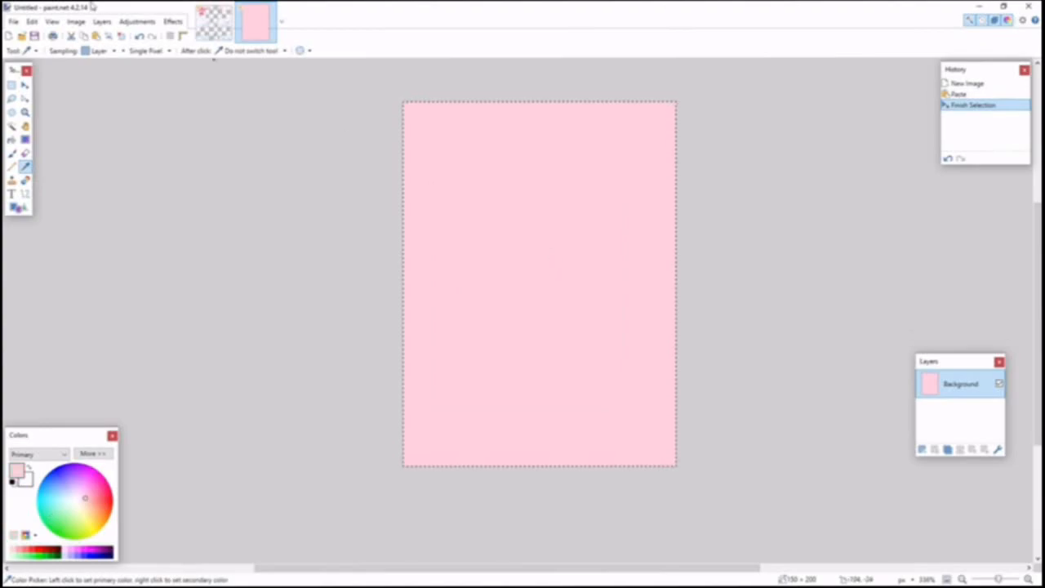
Step: Return to the shirt template image and activate Rectangle Select for the torso area
{"action": "left_click", "coordinate": [213, 21]}
{"action": "left_click", "coordinate": [11, 84]}
{"action": "scroll", "coordinate": [402, 294], "scroll_direction": "down", "scroll_amount": 2}
{"action": "scroll", "coordinate": [401, 295], "scroll_direction": "up", "scroll_amount": 4}
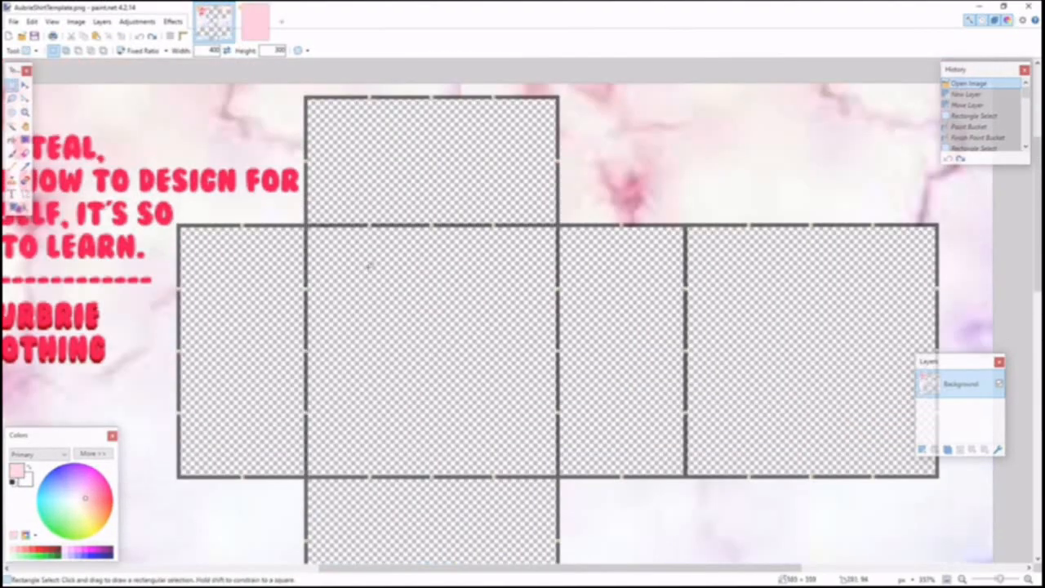
{"action": "scroll", "coordinate": [370, 264], "scroll_direction": "up", "scroll_amount": 2}
Step: Try a fixed-ratio rectangular selection of about 134 × 100 px over the torso template's upper-left corner
{"action": "left_click_drag", "start_coordinate": [127, 149], "coordinate": [387, 343]}
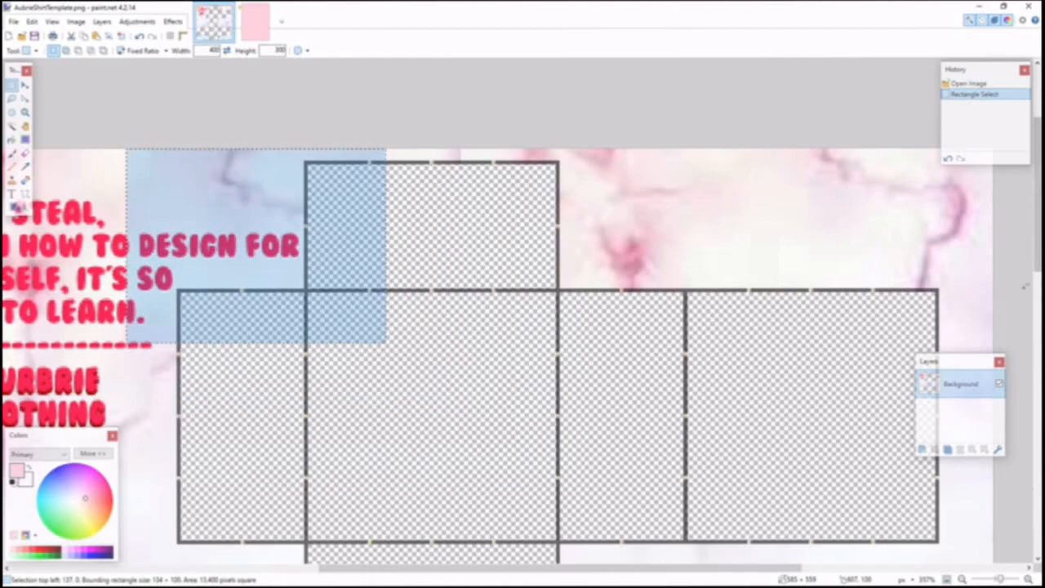
{"action": "scroll", "coordinate": [749, 334], "scroll_direction": "down", "scroll_amount": 3}
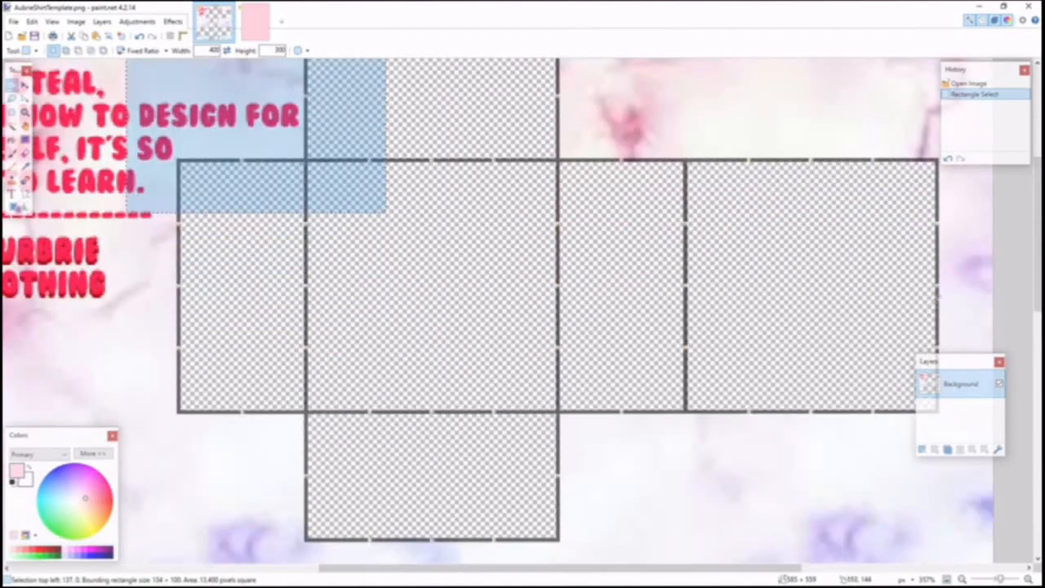
{"action": "scroll", "coordinate": [939, 273], "scroll_direction": "down", "scroll_amount": 2}
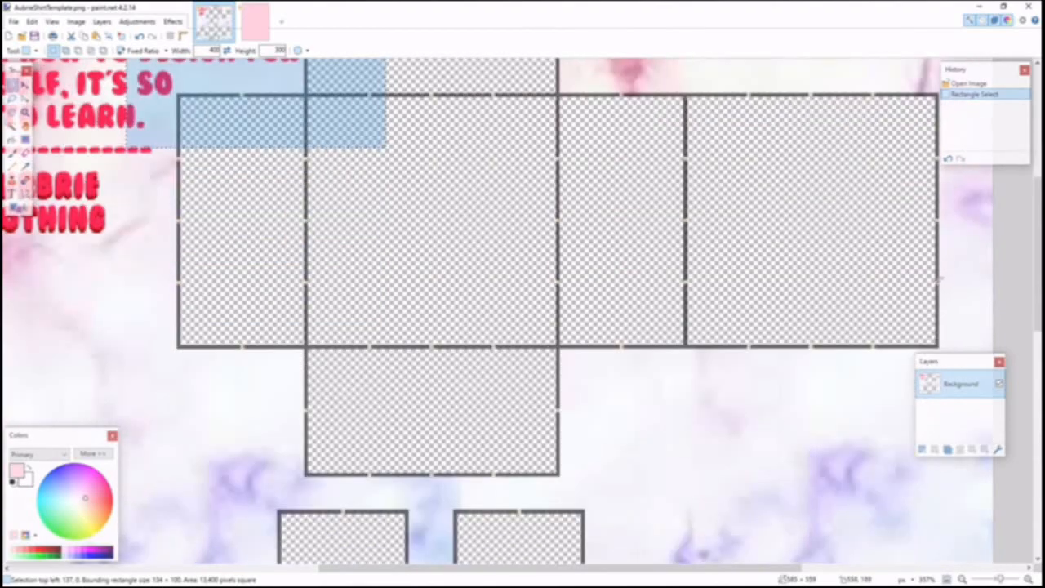
{"action": "scroll", "coordinate": [939, 278], "scroll_direction": "up", "scroll_amount": 3}
{"action": "scroll", "coordinate": [915, 327], "scroll_direction": "down", "scroll_amount": 2}
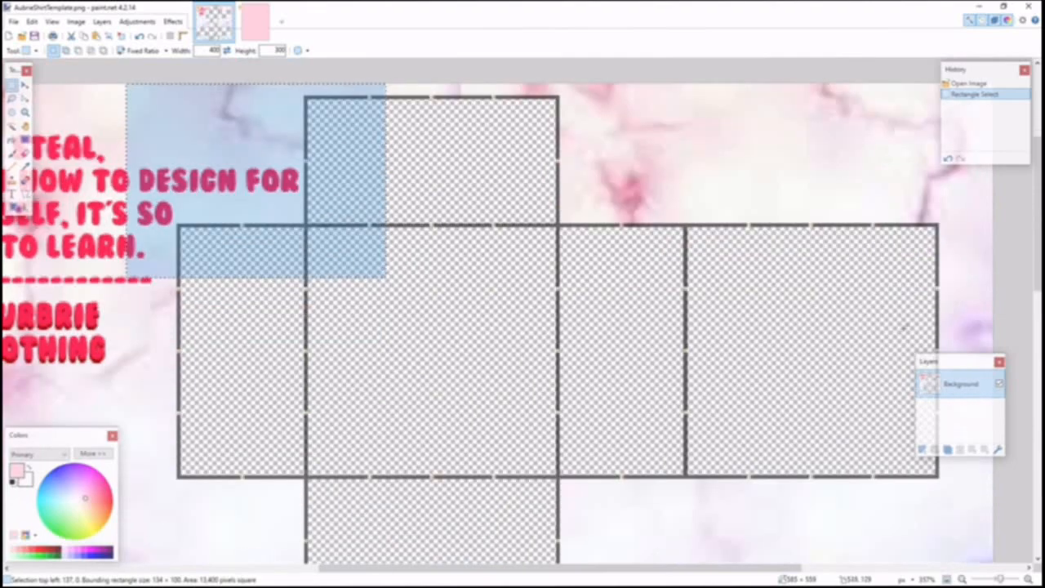
{"action": "scroll", "coordinate": [913, 290], "scroll_direction": "up", "scroll_amount": 4}
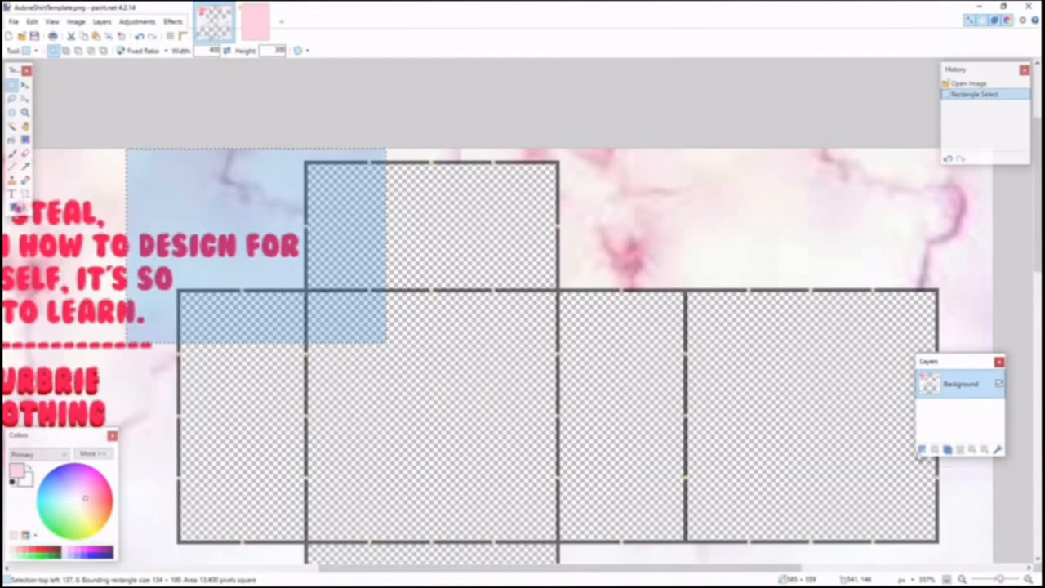
Step: Add a new layer and move it beneath the Background template layer
{"action": "left_click", "coordinate": [922, 450]}
{"action": "left_click_drag", "start_coordinate": [939, 391], "coordinate": [938, 431]}
{"action": "scroll", "coordinate": [243, 237], "scroll_direction": "down", "scroll_amount": 1}
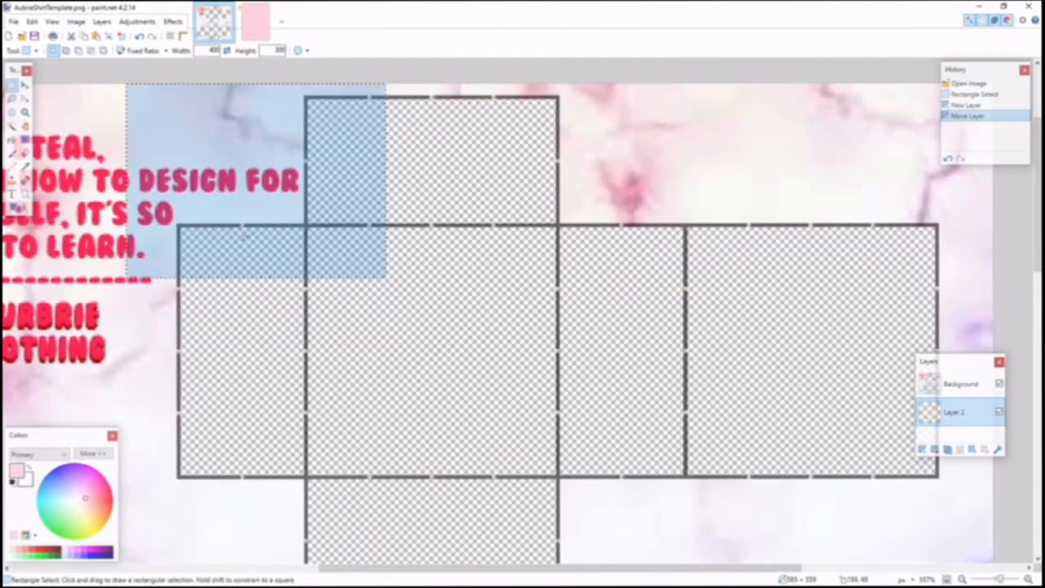
Step: Try several larger fixed-ratio rectangular selections to cover the torso panels
{"action": "left_click_drag", "start_coordinate": [113, 85], "coordinate": [237, 178]}
{"action": "left_click_drag", "start_coordinate": [102, 84], "coordinate": [494, 377]}
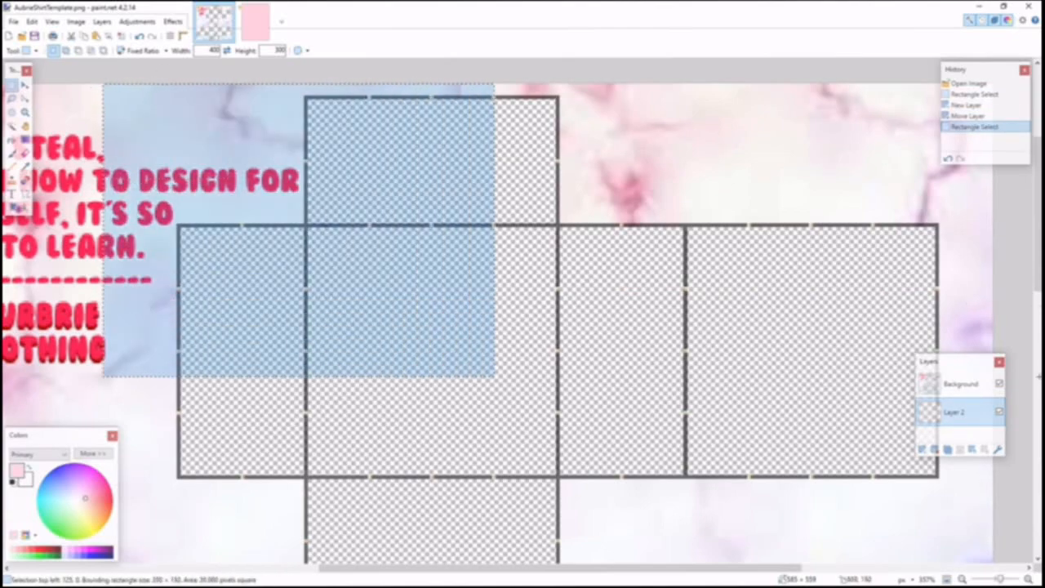
{"action": "left_click_drag", "start_coordinate": [1038, 376], "coordinate": [1037, 379]}
{"action": "scroll", "coordinate": [658, 296], "scroll_direction": "down", "scroll_amount": 2}
{"action": "scroll", "coordinate": [754, 213], "scroll_direction": "up", "scroll_amount": 3}
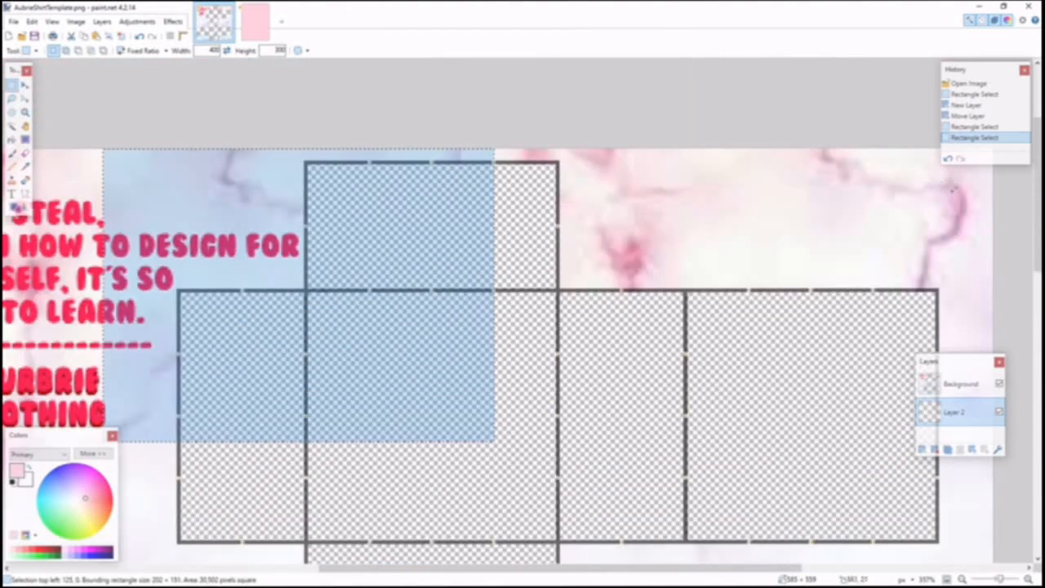
{"action": "left_click_drag", "start_coordinate": [969, 187], "coordinate": [12, 567]}
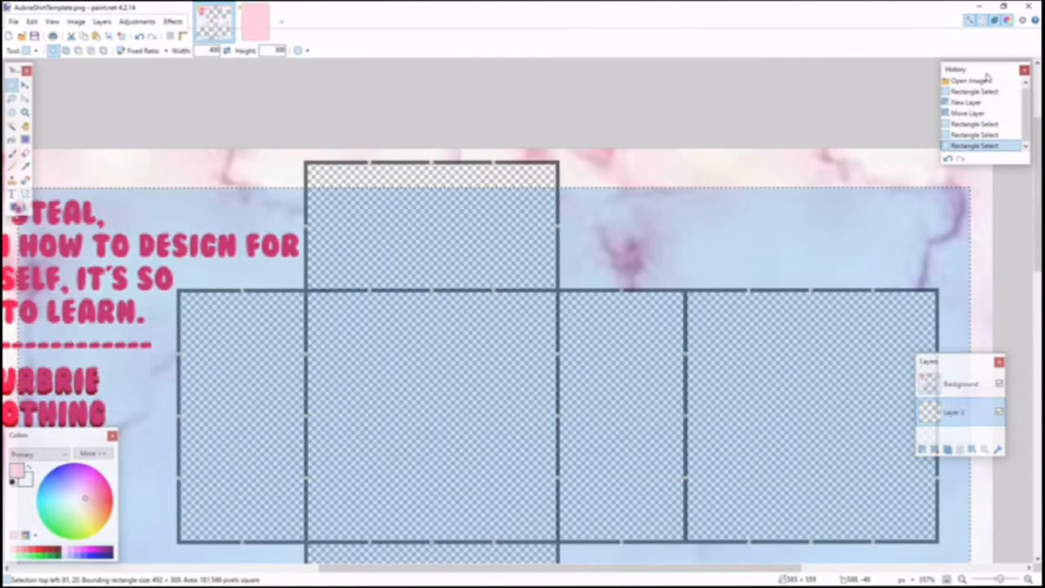
{"action": "left_click_drag", "start_coordinate": [984, 69], "coordinate": [991, 50]}
{"action": "left_click_drag", "start_coordinate": [983, 149], "coordinate": [304, 565]}
{"action": "left_click_drag", "start_coordinate": [299, 207], "coordinate": [269, 184]}
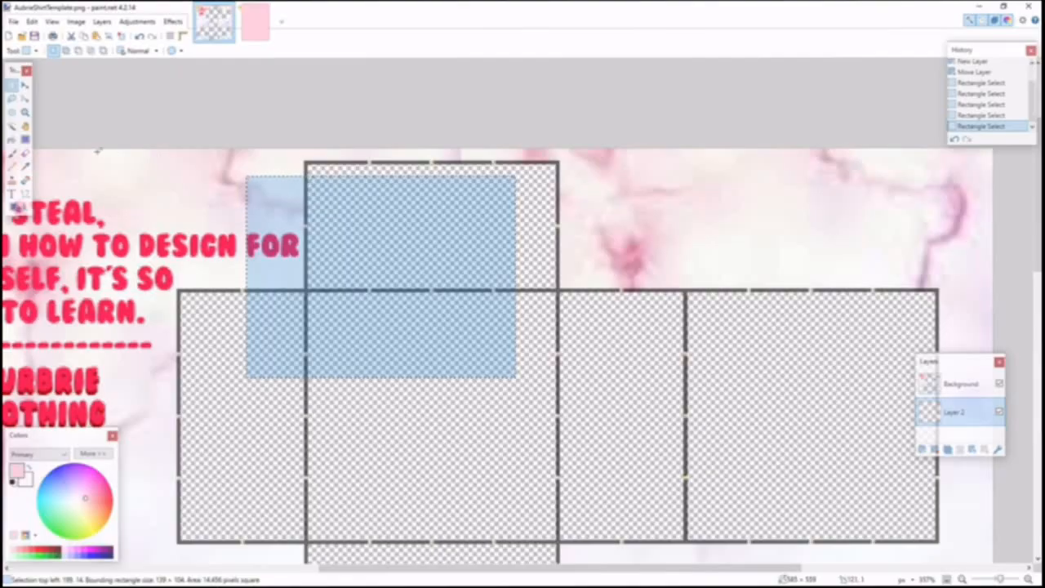
Step: With the selection mode set to Normal, select a rectangle about 436 × 156 px over the upper part of all torso panels
{"action": "mouse_move", "coordinate": [93, 149]}
{"action": "left_mouse_down"}
{"action": "mouse_move", "coordinate": [847, 203]}
{"action": "mouse_move", "coordinate": [938, 224]}
{"action": "mouse_move", "coordinate": [940, 307]}
{"action": "mouse_move", "coordinate": [939, 288]}
{"action": "left_mouse_up"}
{"action": "scroll", "coordinate": [847, 203], "scroll_direction": "down", "scroll_amount": 1}
{"action": "scroll", "coordinate": [938, 223], "scroll_direction": "down", "scroll_amount": 1}
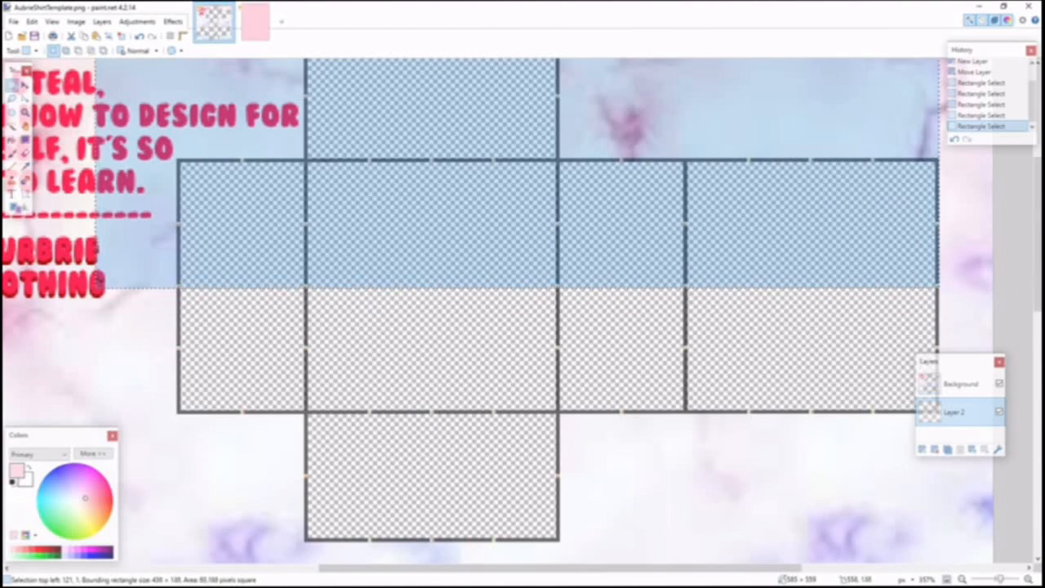
{"action": "left_click_drag", "start_coordinate": [939, 288], "coordinate": [940, 323]}
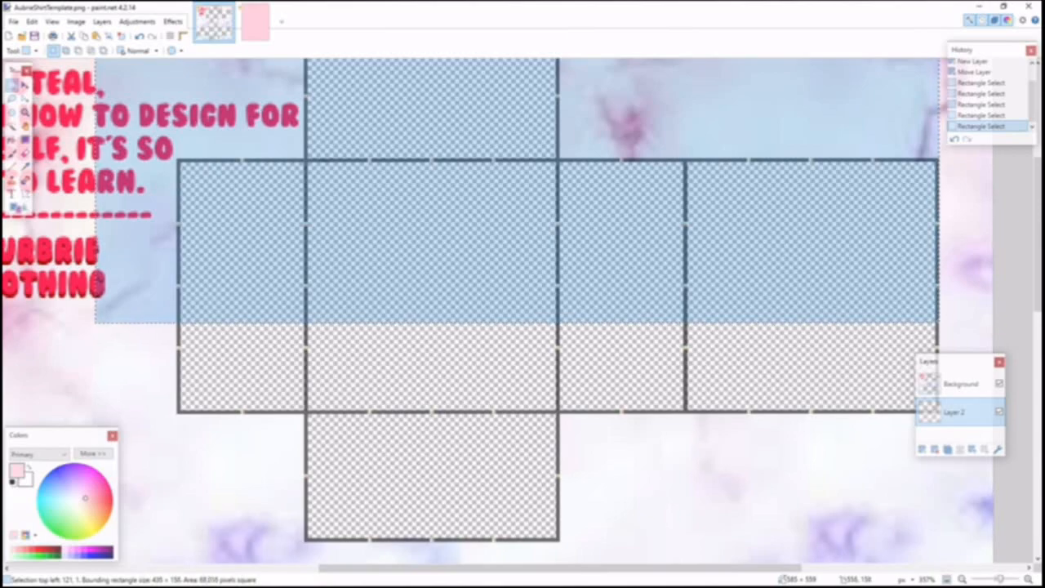
{"action": "left_click_drag", "start_coordinate": [940, 322], "coordinate": [942, 319]}
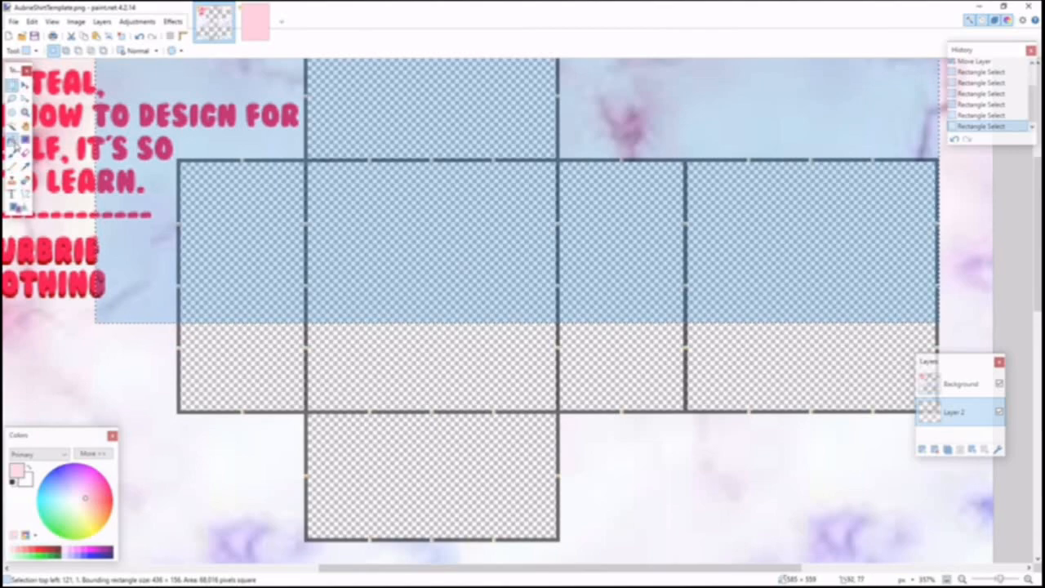
Step: Fill the selected torso area on the new layer with the sampled pink using the Paint Bucket
{"action": "left_click", "coordinate": [13, 141]}
{"action": "left_click", "coordinate": [460, 254]}
{"action": "scroll", "coordinate": [509, 270], "scroll_direction": "up", "scroll_amount": 2}
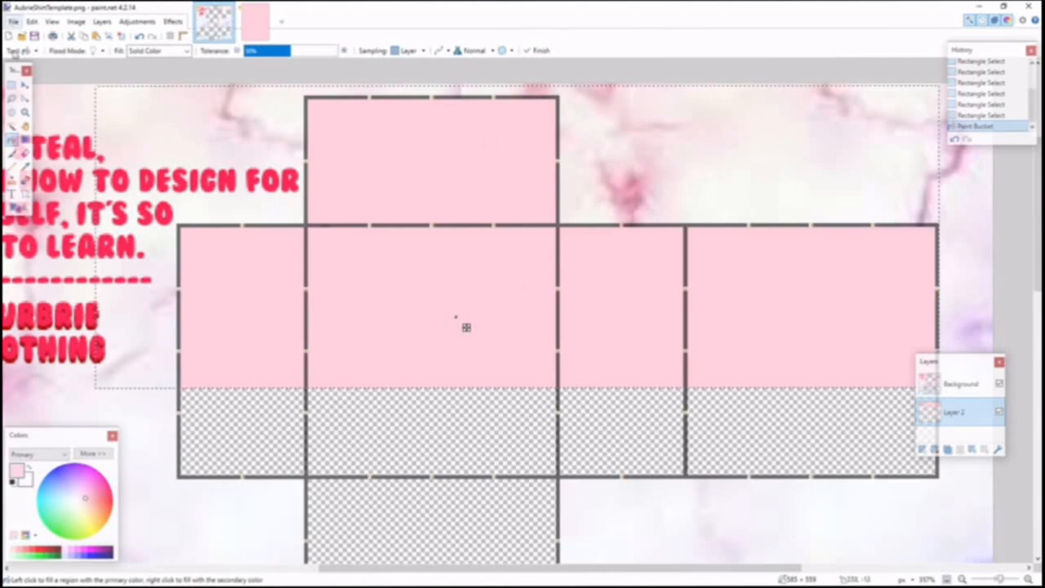
Step: Raise the lower edge of the pink fill slightly with Move Selected Pixels and clear the selection
{"action": "left_click", "coordinate": [24, 86]}
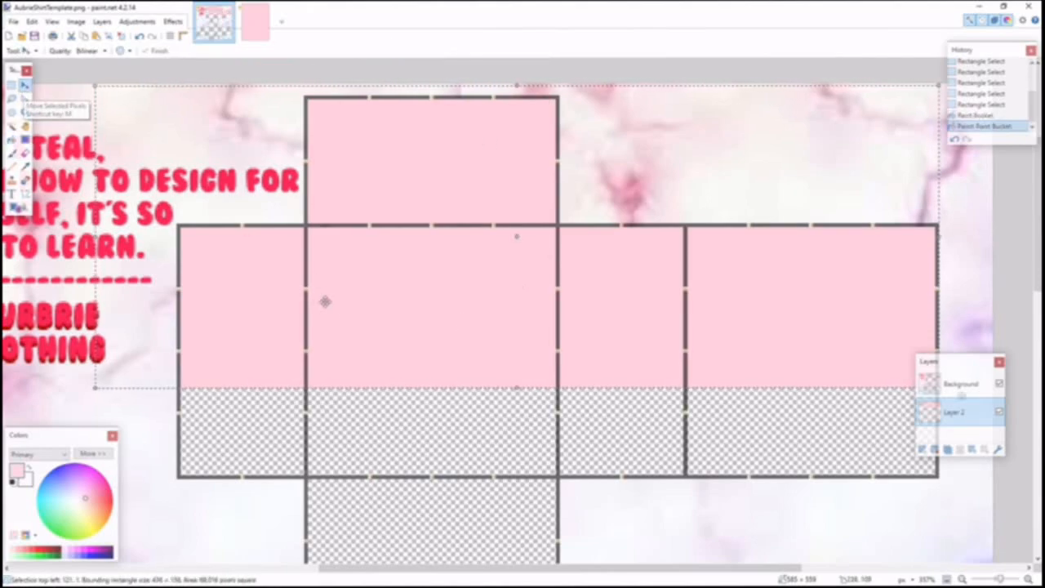
{"action": "left_click_drag", "start_coordinate": [516, 387], "coordinate": [515, 378]}
{"action": "key", "text": "ctrl+d"}
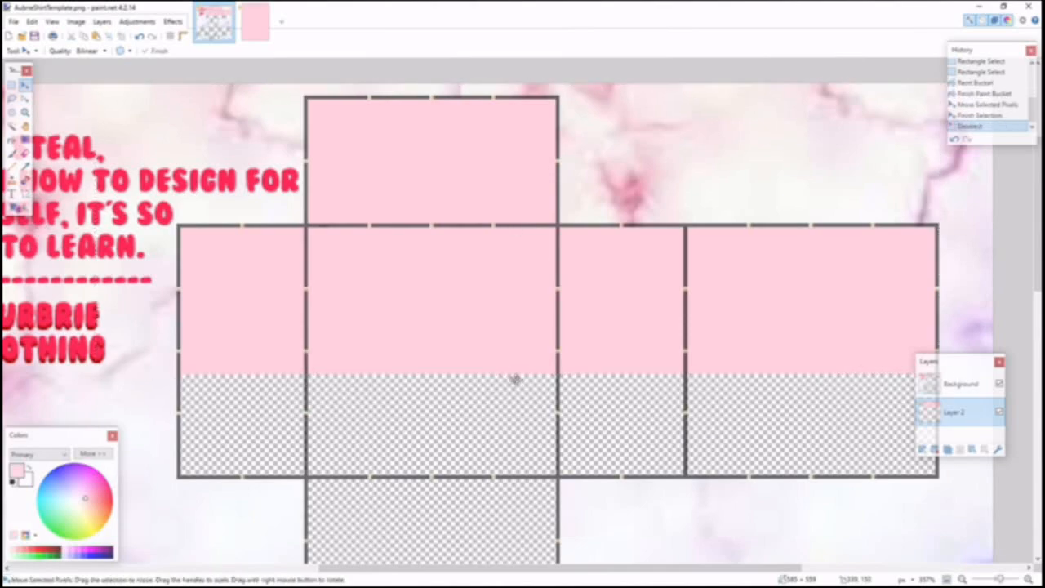
Step: Add a new layer and set up the Line/Curve tool with width 1 and the more saturated pink FFBFCF
{"action": "left_click", "coordinate": [922, 449]}
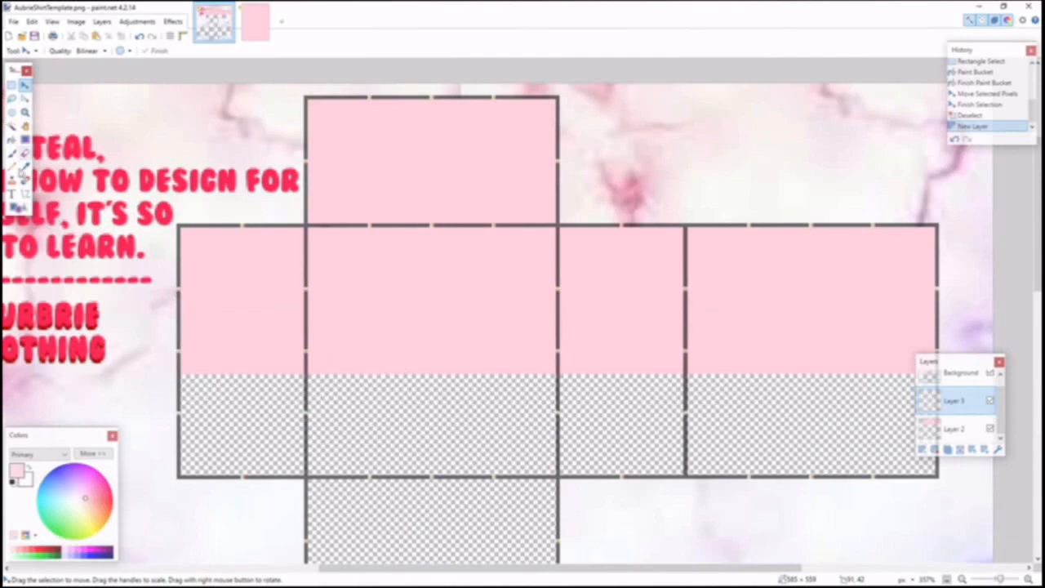
{"action": "left_click", "coordinate": [26, 195]}
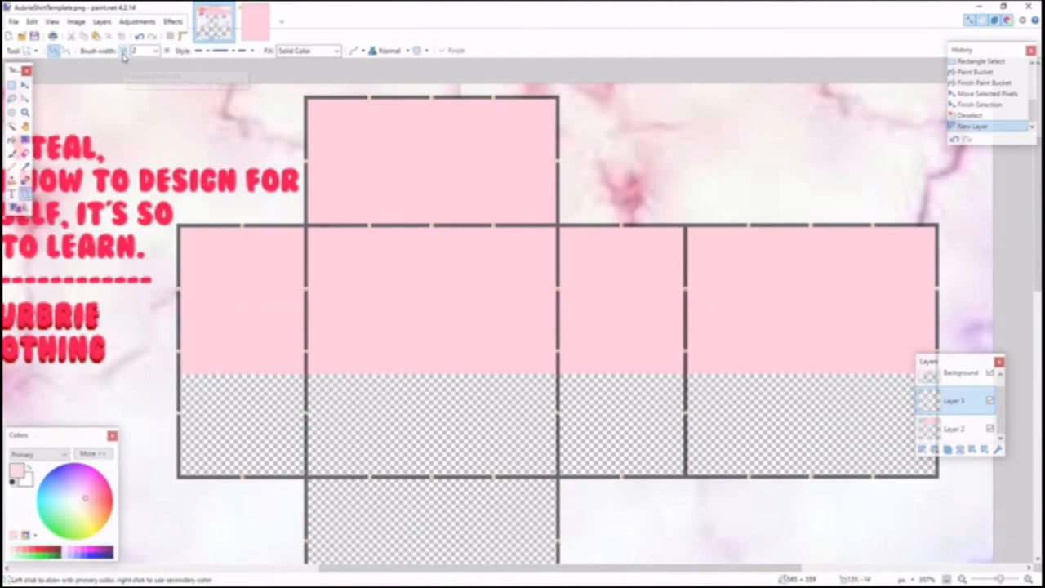
{"action": "scroll", "coordinate": [290, 181], "scroll_direction": "down", "scroll_amount": 3}
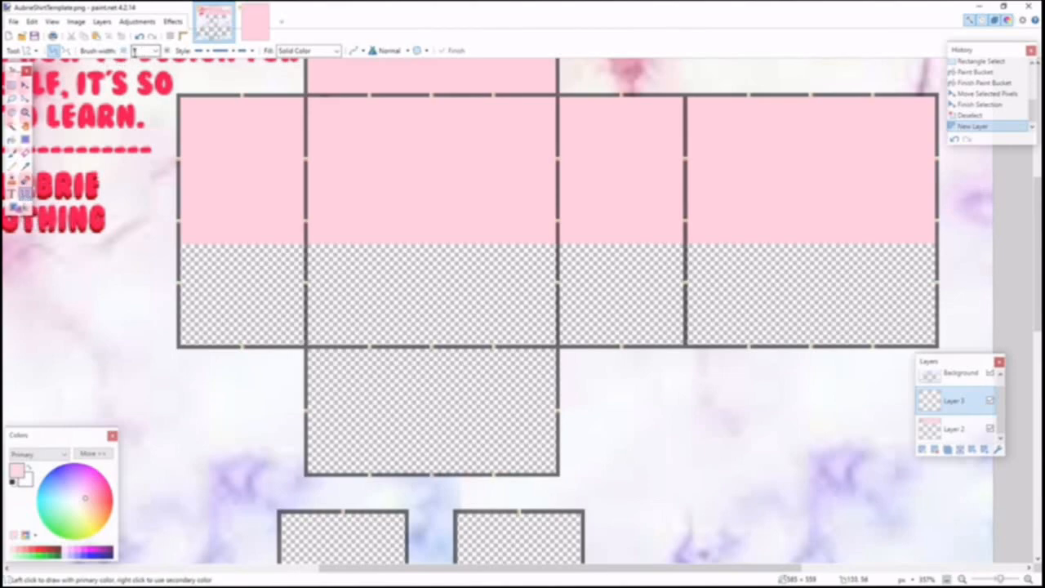
{"action": "left_click", "coordinate": [94, 453]}
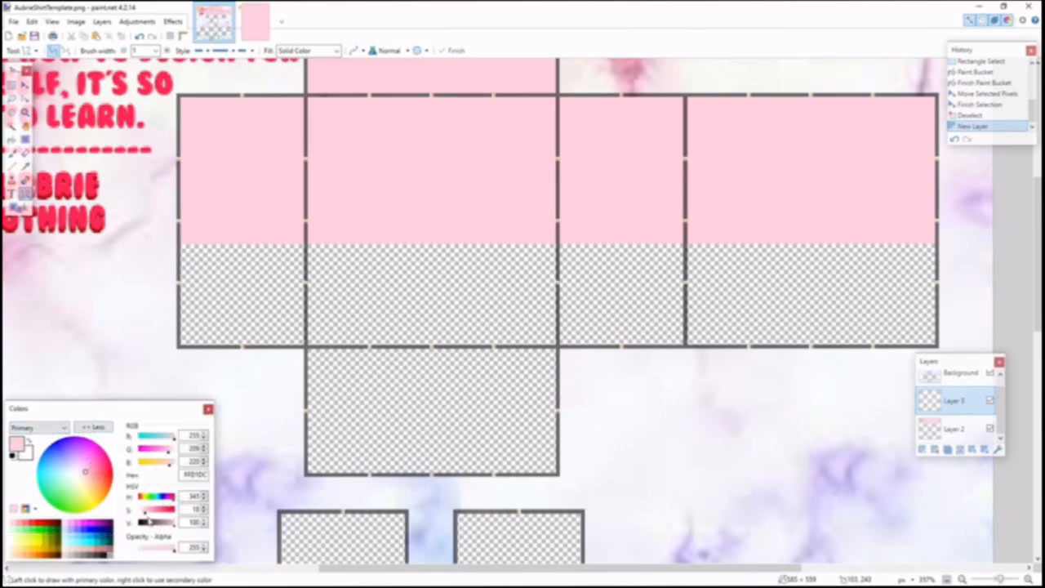
{"action": "left_click_drag", "start_coordinate": [148, 511], "coordinate": [150, 513]}
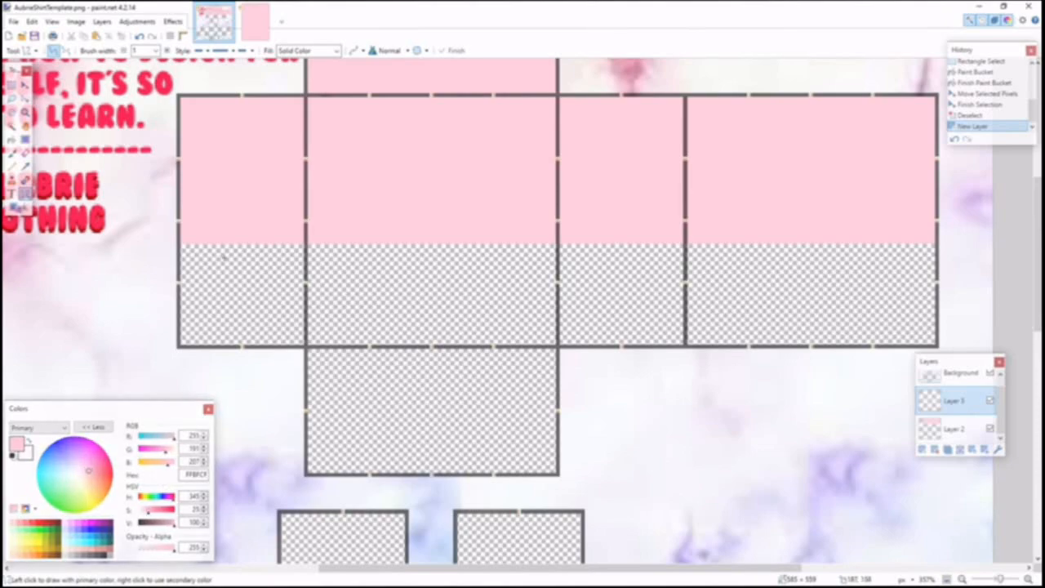
Step: Draw a straight line about 157 px long along the pink fill's lower edge and continue it with a curve dipping below the edge
{"action": "scroll", "coordinate": [212, 301], "scroll_direction": "up", "scroll_amount": 8, "text": "ctrl"}
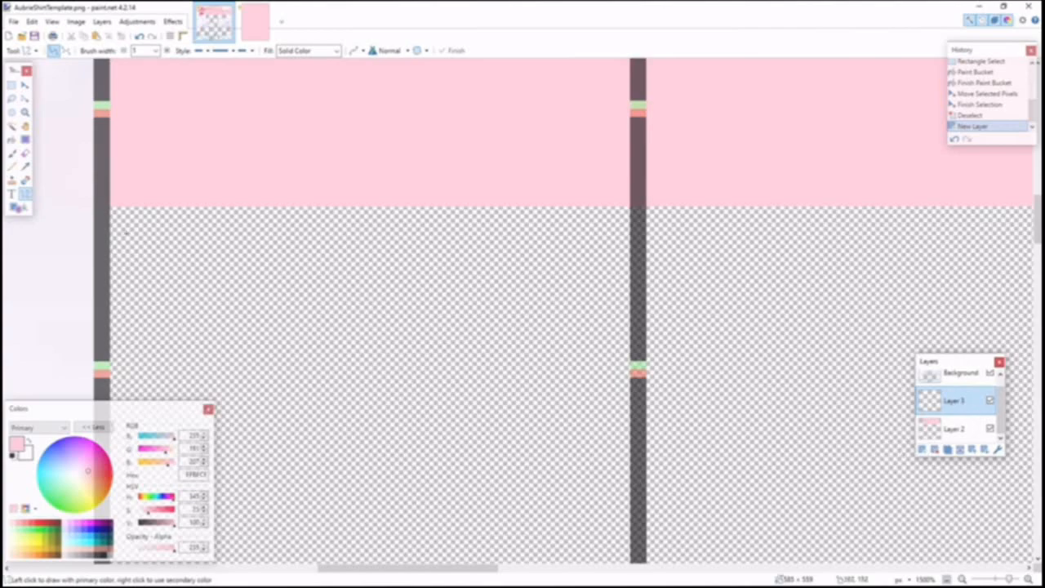
{"action": "mouse_move", "coordinate": [107, 208]}
{"action": "left_mouse_down"}
{"action": "mouse_move", "coordinate": [281, 196]}
{"action": "mouse_move", "coordinate": [600, 219]}
{"action": "mouse_move", "coordinate": [478, 213]}
{"action": "mouse_move", "coordinate": [485, 204]}
{"action": "mouse_move", "coordinate": [476, 204]}
{"action": "left_mouse_up"}
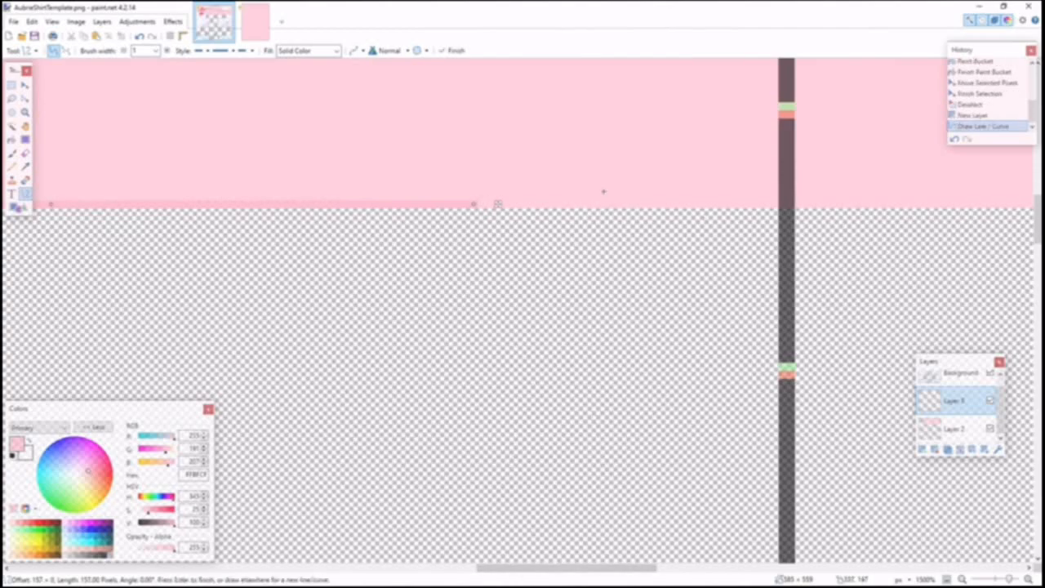
{"action": "left_click_drag", "start_coordinate": [855, 204], "coordinate": [482, 204]}
{"action": "left_click_drag", "start_coordinate": [608, 203], "coordinate": [602, 251]}
{"action": "left_click_drag", "start_coordinate": [729, 205], "coordinate": [727, 251]}
{"action": "left_click_drag", "start_coordinate": [598, 250], "coordinate": [605, 264]}
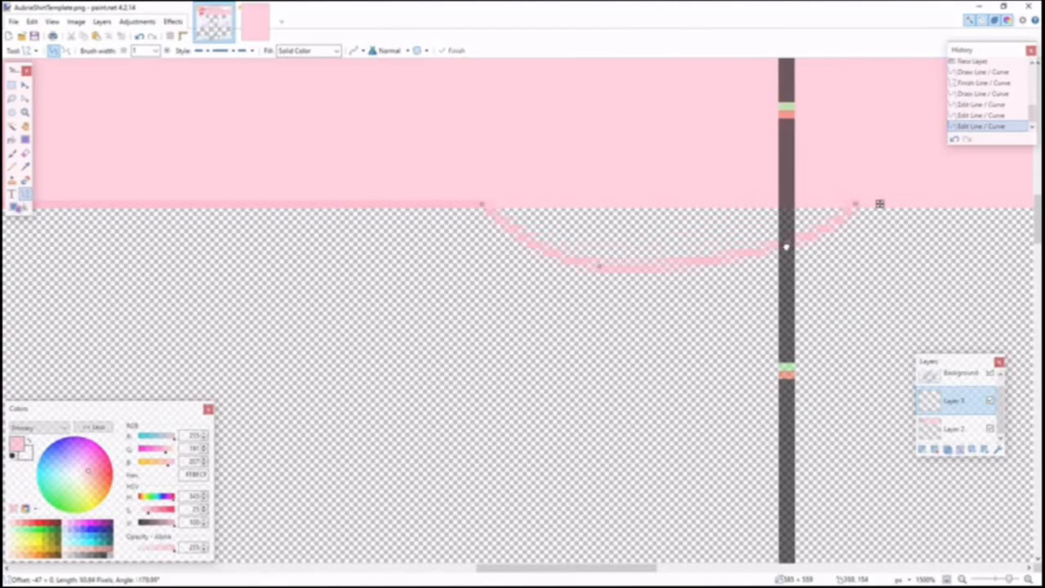
Step: Reshape the dipping curve into a shallower, smoother wave across the front and side panels and finish it
{"action": "scroll", "coordinate": [762, 269], "scroll_direction": "down", "scroll_amount": 3}
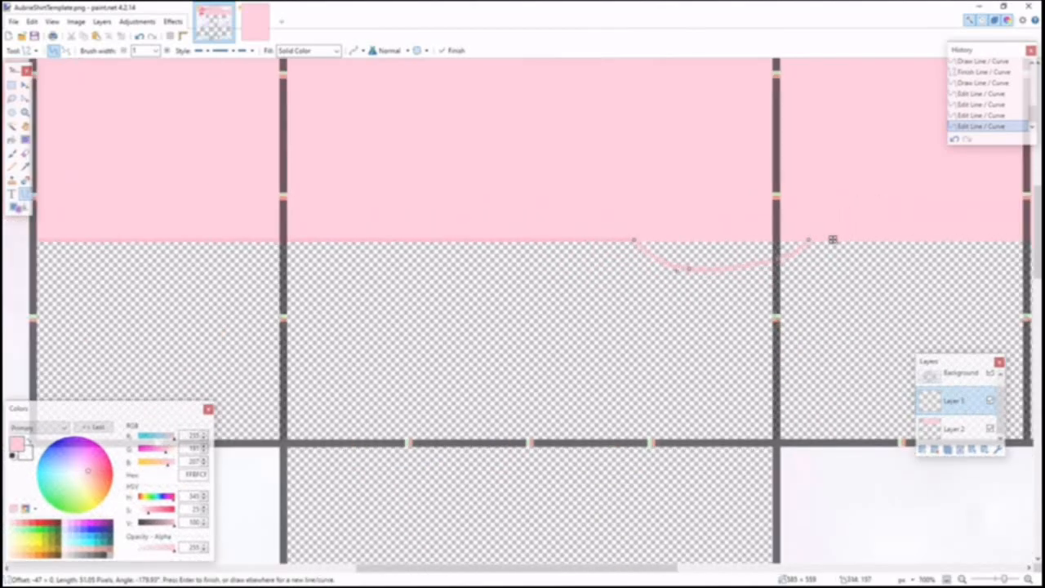
{"action": "mouse_move", "coordinate": [688, 269]}
{"action": "left_mouse_down"}
{"action": "mouse_move", "coordinate": [693, 281]}
{"action": "mouse_move", "coordinate": [675, 263]}
{"action": "mouse_move", "coordinate": [699, 262]}
{"action": "left_mouse_up"}
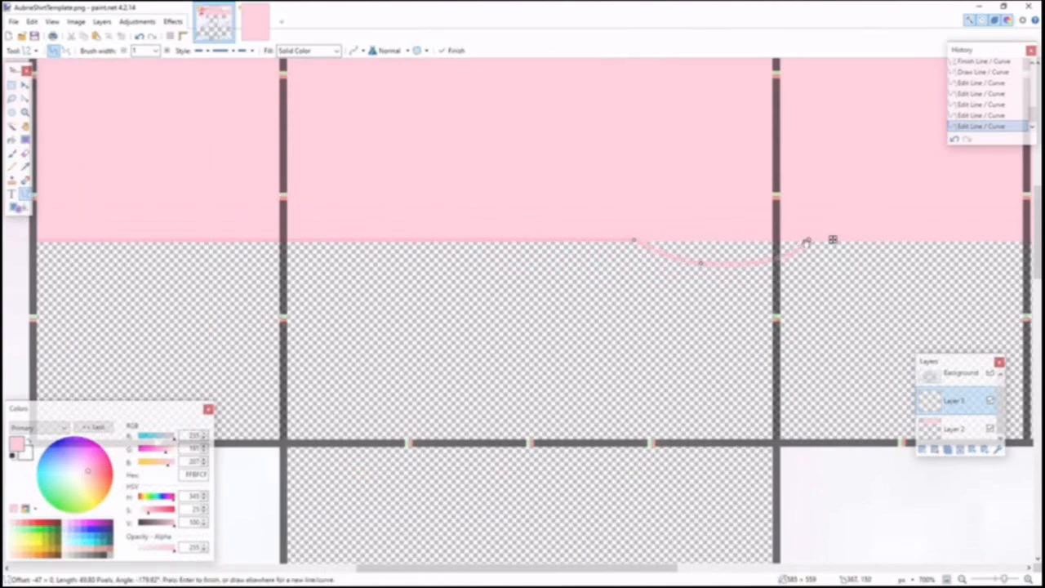
{"action": "left_click_drag", "start_coordinate": [778, 259], "coordinate": [753, 255]}
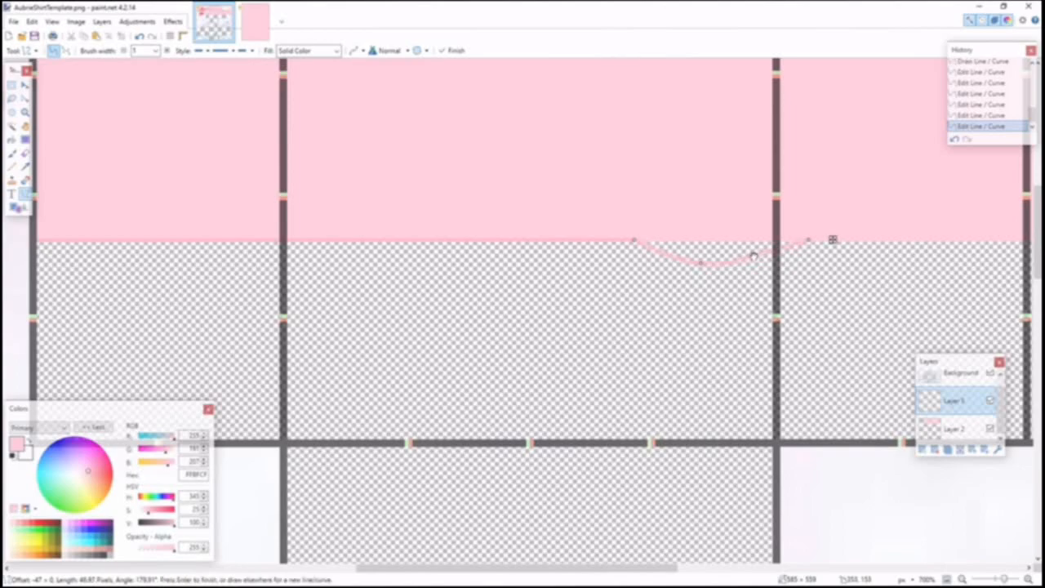
{"action": "scroll", "coordinate": [674, 523], "scroll_direction": "right", "scroll_amount": 4}
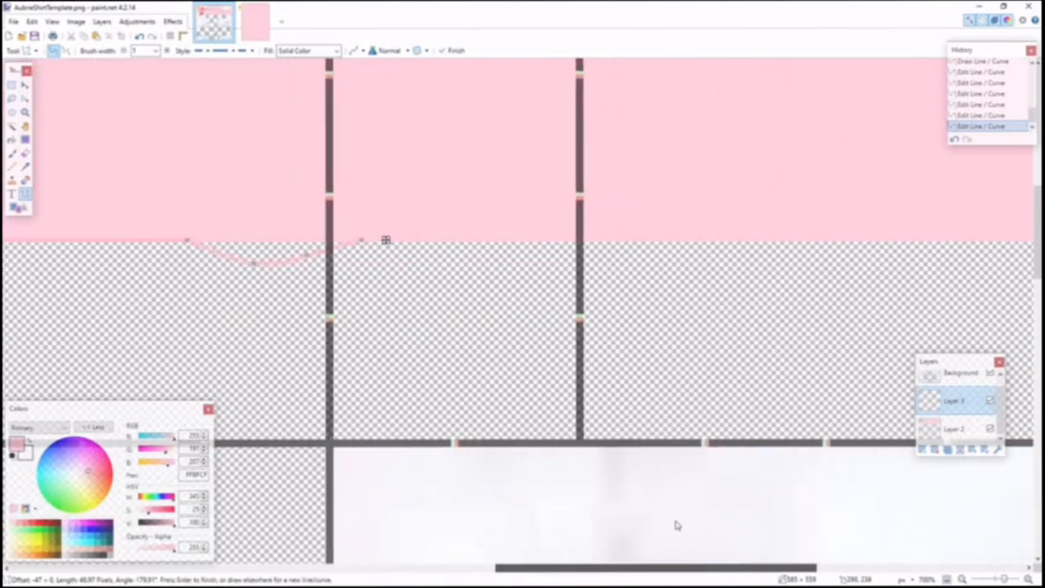
{"action": "key", "text": "Return"}
Step: Continue the hem with a straight line about 188 px long from the curve's end to the outer edge of the last torso panel
{"action": "left_click_drag", "start_coordinate": [348, 240], "coordinate": [898, 243]}
{"action": "scroll", "coordinate": [800, 242], "scroll_direction": "right", "scroll_amount": 4}
{"action": "left_click", "coordinate": [657, 239]}
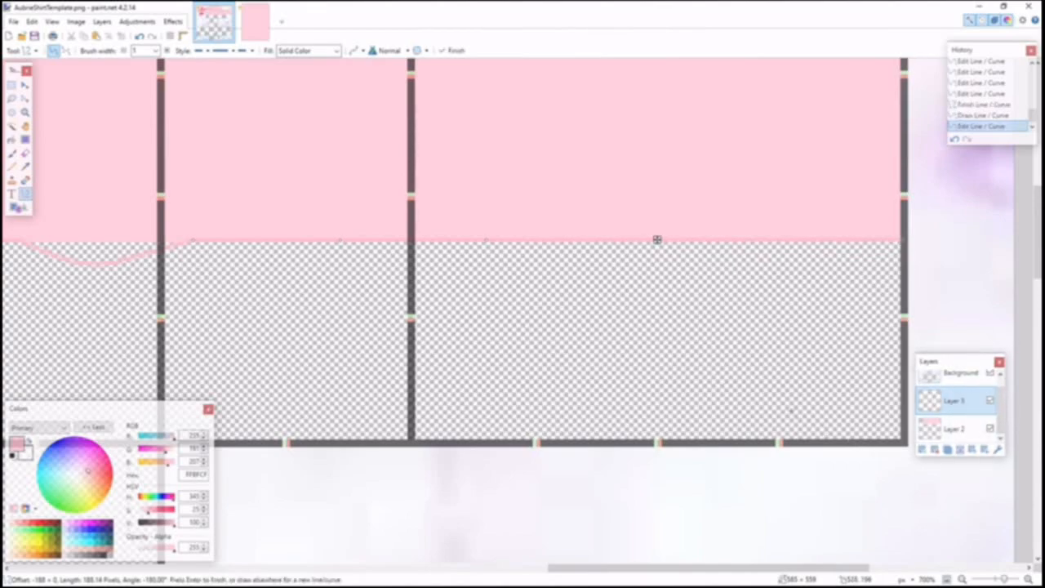
{"action": "key", "text": "Return"}
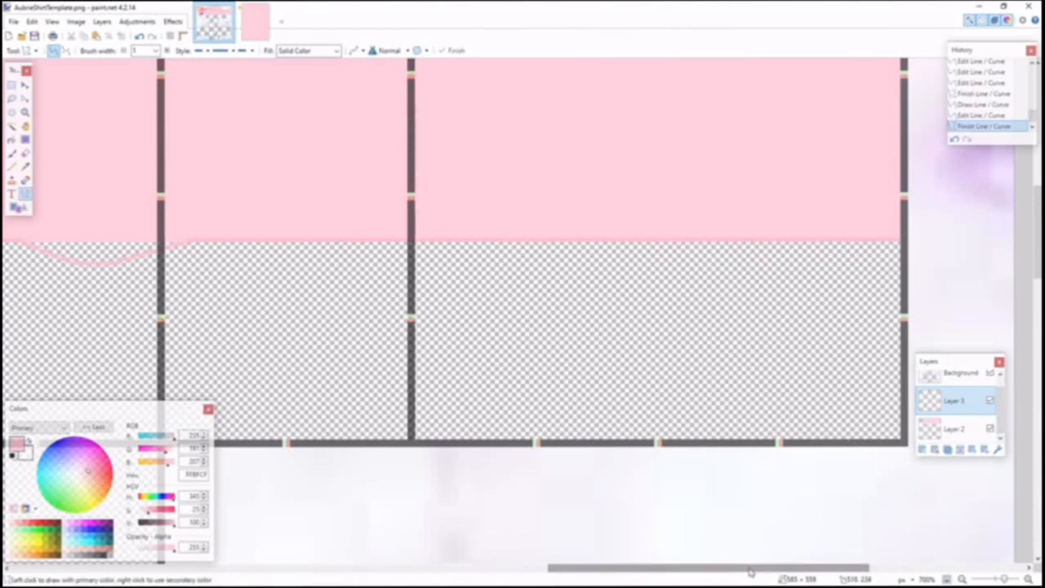
Step: Duplicate the hem line layer, move the copy up 5 px as a second parallel line, and clear the selection
{"action": "left_click_drag", "start_coordinate": [752, 562], "coordinate": [573, 563]}
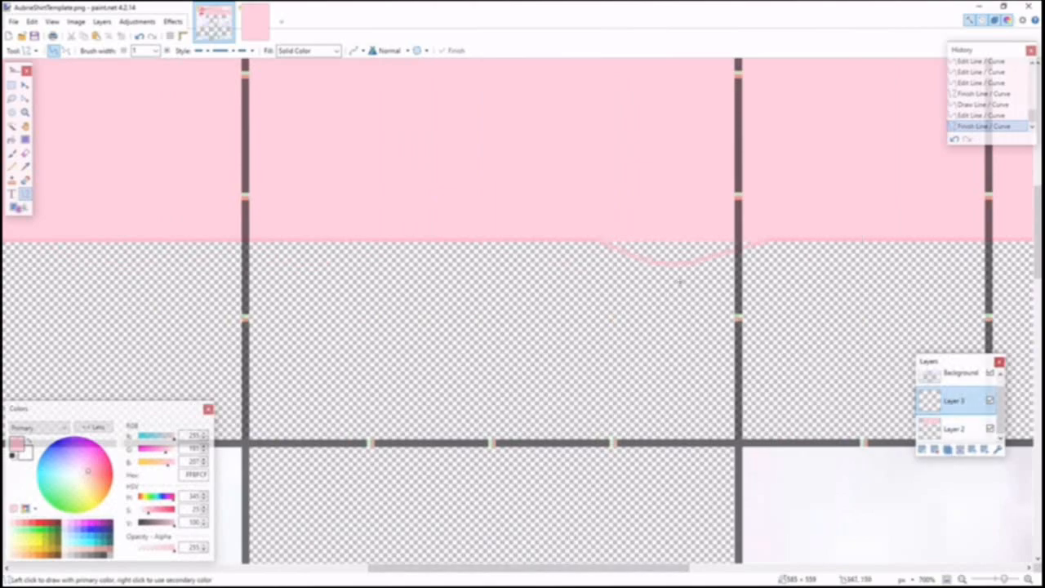
{"action": "left_click", "coordinate": [947, 450]}
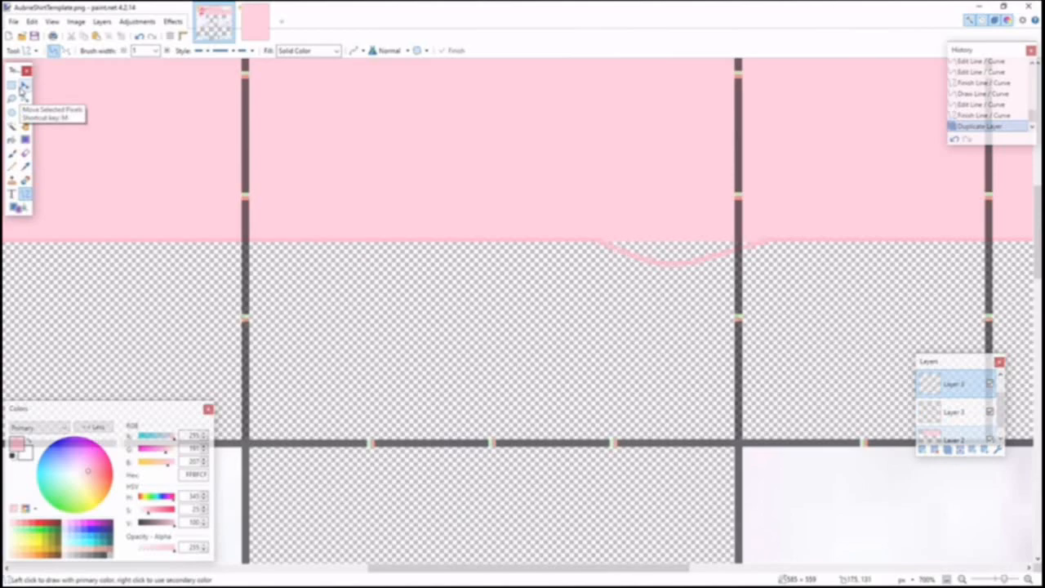
{"action": "left_click", "coordinate": [25, 86]}
{"action": "key", "text": "ctrl+a"}
{"action": "key", "text": "Up"}
{"action": "key", "text": "Up"}
{"action": "key", "text": "Up"}
{"action": "key", "text": "Up"}
{"action": "key", "text": "Up"}
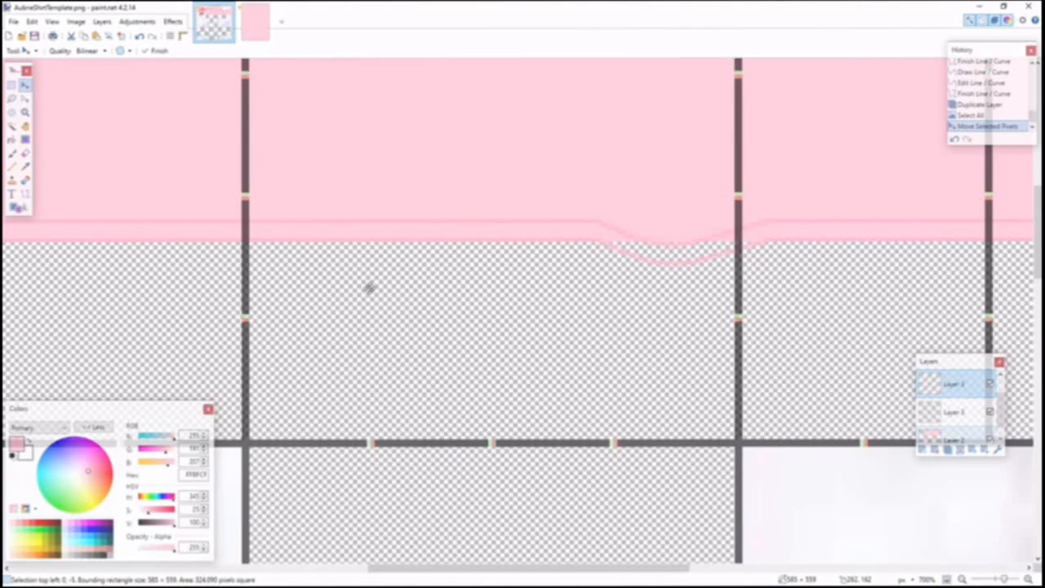
{"action": "key", "text": "ctrl+d"}
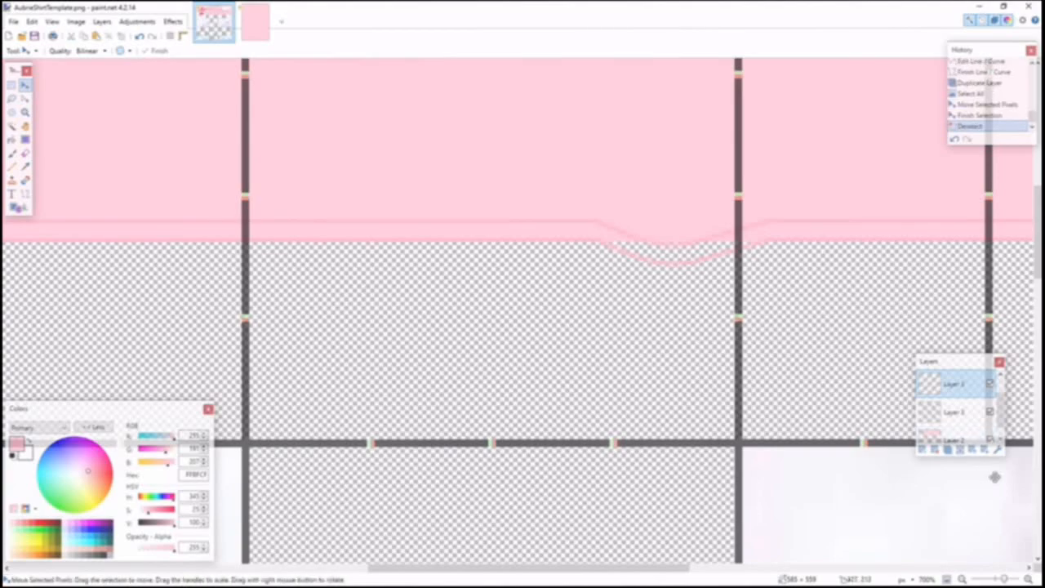
Step: On Layer 2, fill the dip above the curved hem with the sampled base pink using a width 10, 100% hardness Paintbrush
{"action": "left_click", "coordinate": [931, 437]}
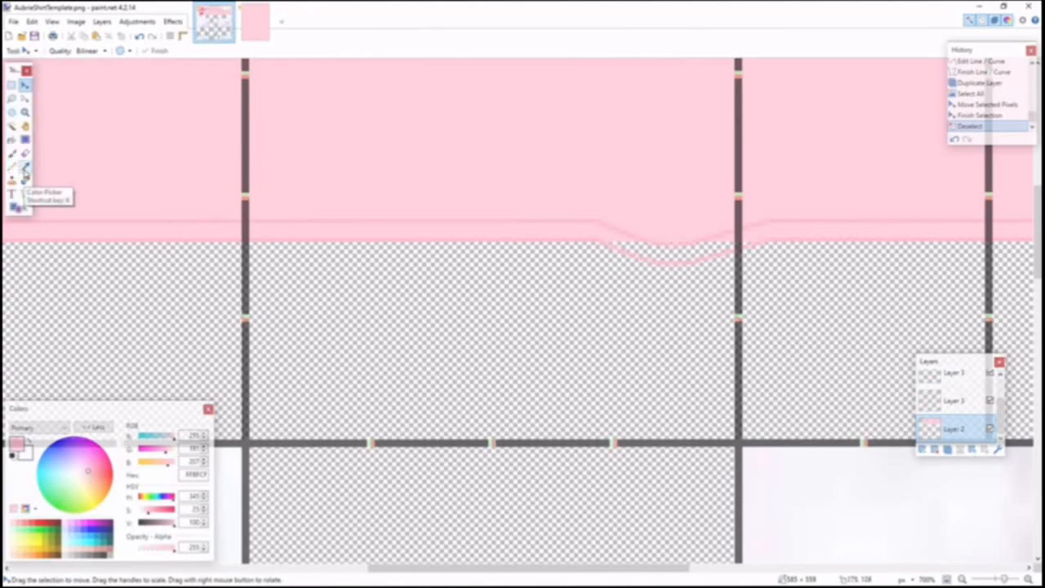
{"action": "left_click", "coordinate": [25, 169]}
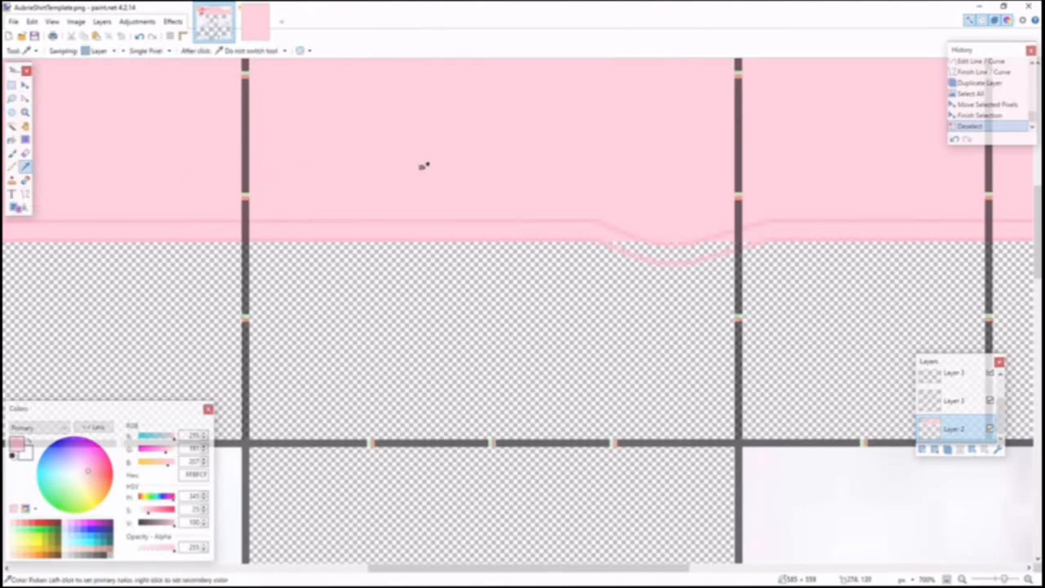
{"action": "left_click", "coordinate": [12, 153]}
{"action": "scroll", "coordinate": [771, 267], "scroll_direction": "up", "scroll_amount": 5}
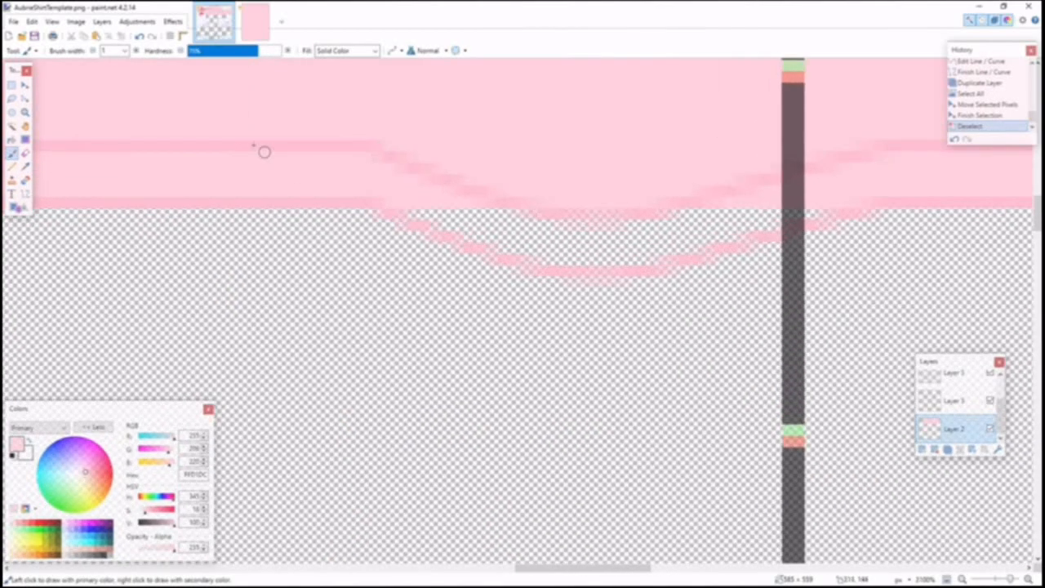
{"action": "left_click", "coordinate": [126, 52]}
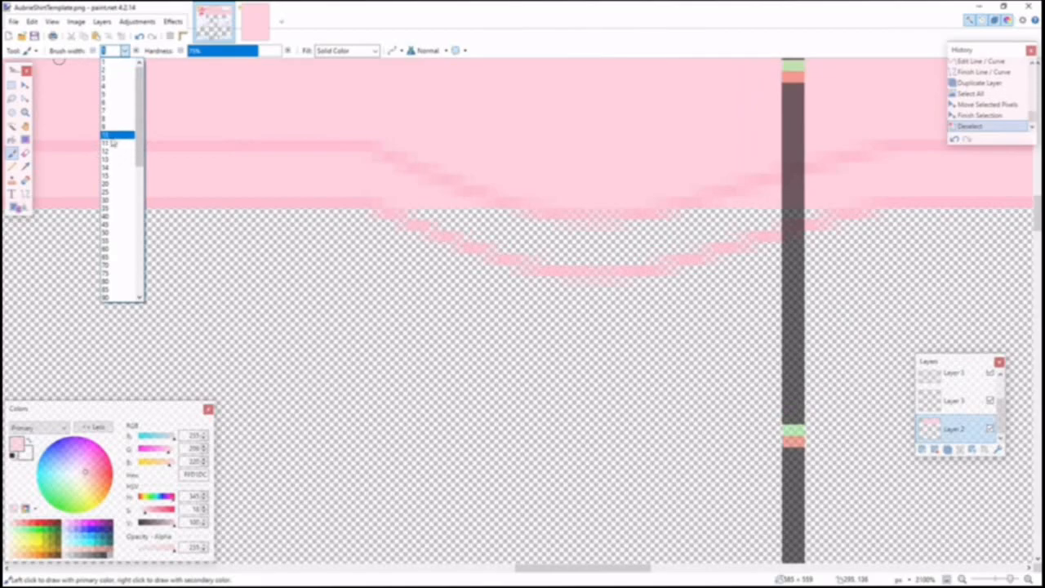
{"action": "left_click", "coordinate": [114, 135]}
{"action": "mouse_move", "coordinate": [441, 173]}
{"action": "left_mouse_down"}
{"action": "mouse_move", "coordinate": [497, 177]}
{"action": "mouse_move", "coordinate": [500, 188]}
{"action": "left_mouse_up"}
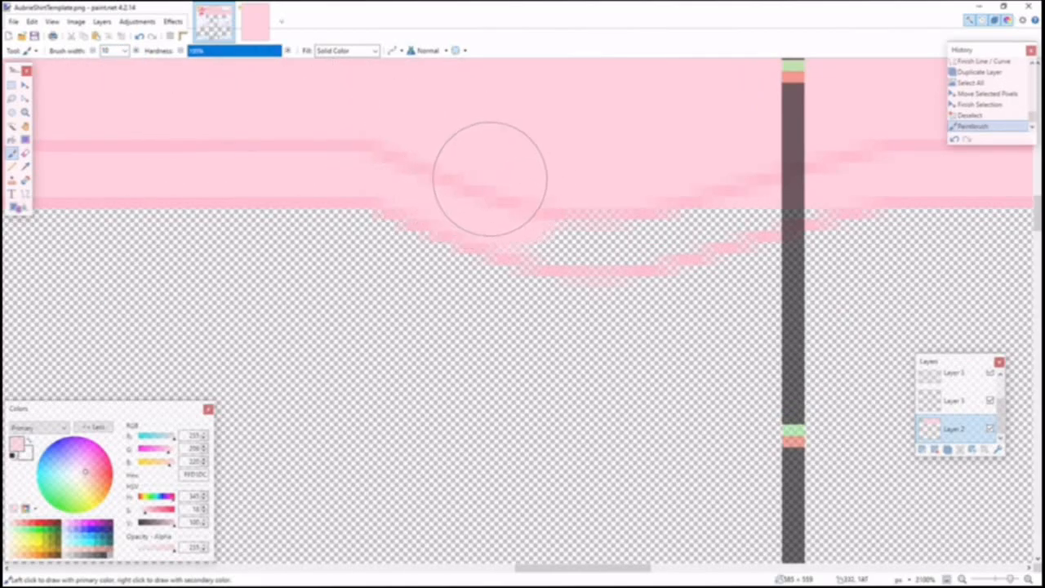
{"action": "mouse_move", "coordinate": [595, 214]}
{"action": "left_mouse_down"}
{"action": "mouse_move", "coordinate": [819, 160]}
{"action": "mouse_move", "coordinate": [764, 164]}
{"action": "mouse_move", "coordinate": [638, 208]}
{"action": "mouse_move", "coordinate": [537, 203]}
{"action": "mouse_move", "coordinate": [416, 158]}
{"action": "left_mouse_up"}
Step: Select a rectangle about 564 × 114 px covering the upper part of both sleeve templates
{"action": "scroll", "coordinate": [452, 178], "scroll_direction": "down", "scroll_amount": 5}
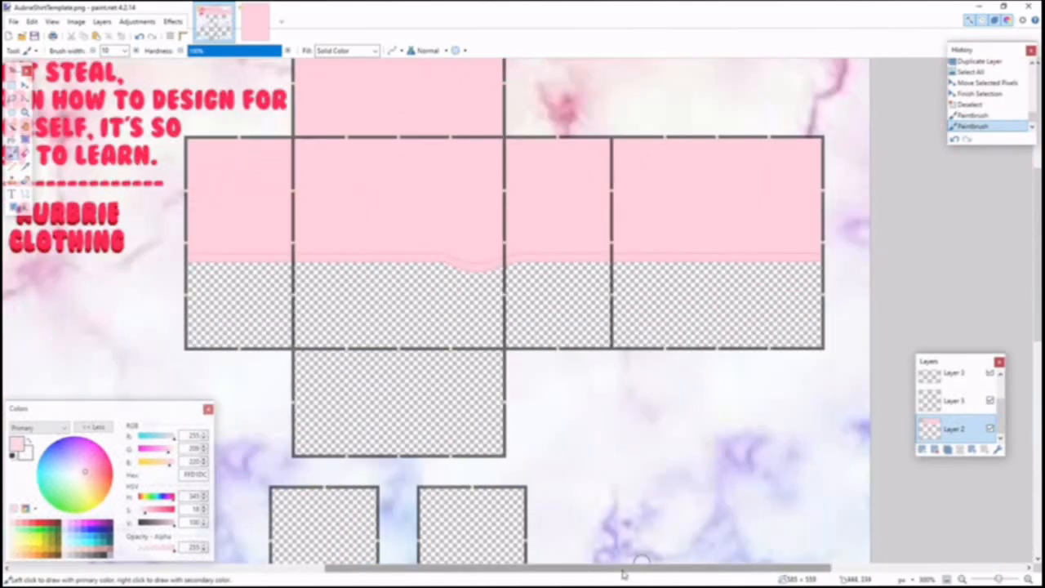
{"action": "left_click_drag", "start_coordinate": [623, 568], "coordinate": [571, 568]}
{"action": "scroll", "coordinate": [226, 251], "scroll_direction": "down", "scroll_amount": 2}
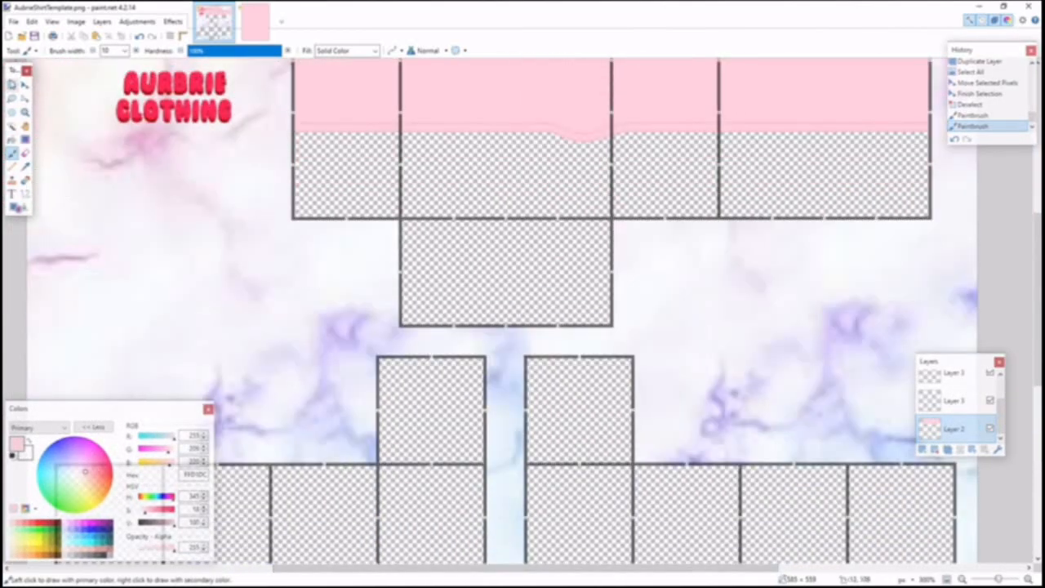
{"action": "left_click", "coordinate": [11, 85]}
{"action": "scroll", "coordinate": [182, 217], "scroll_direction": "down", "scroll_amount": 2}
{"action": "scroll", "coordinate": [98, 203], "scroll_direction": "down", "scroll_amount": 1}
{"action": "scroll", "coordinate": [50, 219], "scroll_direction": "up", "scroll_amount": 1}
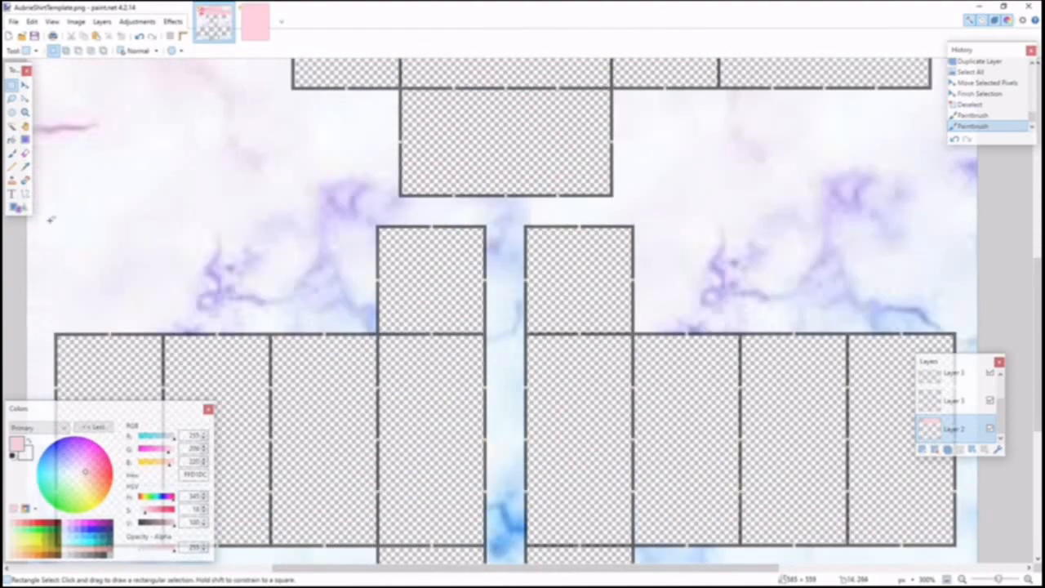
{"action": "left_click_drag", "start_coordinate": [39, 204], "coordinate": [957, 260]}
{"action": "scroll", "coordinate": [963, 367], "scroll_direction": "down", "scroll_amount": 1}
{"action": "scroll", "coordinate": [953, 343], "scroll_direction": "down", "scroll_amount": 1}
{"action": "scroll", "coordinate": [705, 285], "scroll_direction": "up", "scroll_amount": 4}
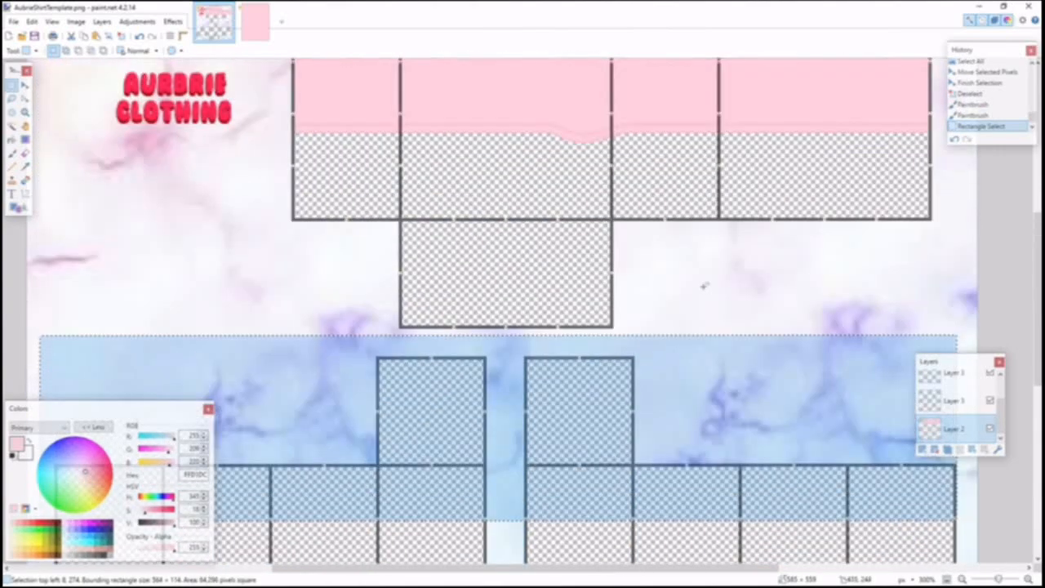
Step: Fill the selected sleeve area with the base pink using the Paint Bucket and clear the selection
{"action": "scroll", "coordinate": [523, 281], "scroll_direction": "down", "scroll_amount": 2}
{"action": "left_click", "coordinate": [12, 140]}
{"action": "left_click", "coordinate": [398, 307]}
{"action": "key", "text": "Return"}
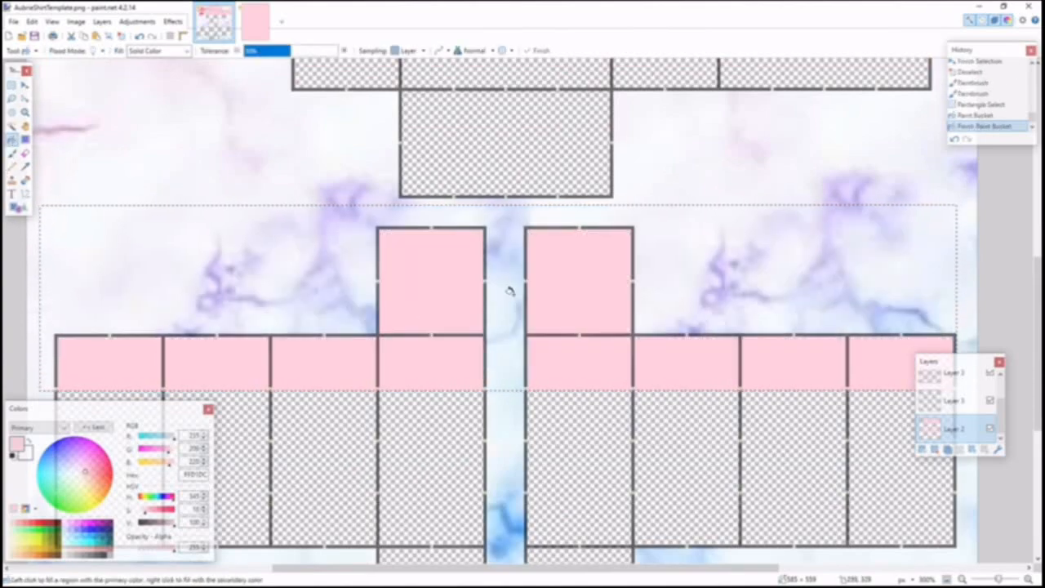
{"action": "key", "text": "ctrl+d"}
Step: Paste the white collar graphic onto a new layer and move it over the neckline of the front torso panel
{"action": "scroll", "coordinate": [548, 175], "scroll_direction": "up", "scroll_amount": 6}
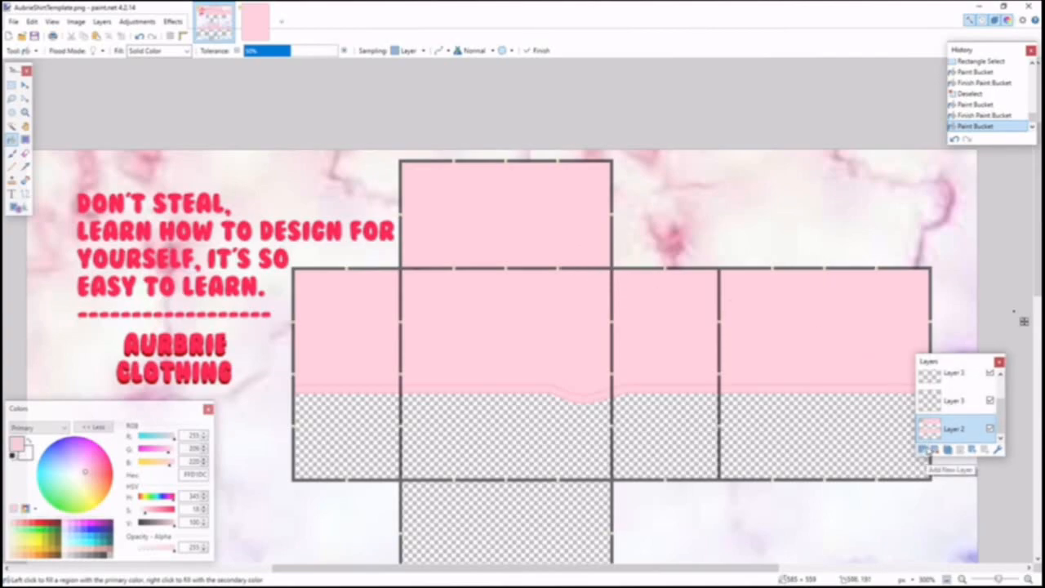
{"action": "left_click", "coordinate": [923, 450]}
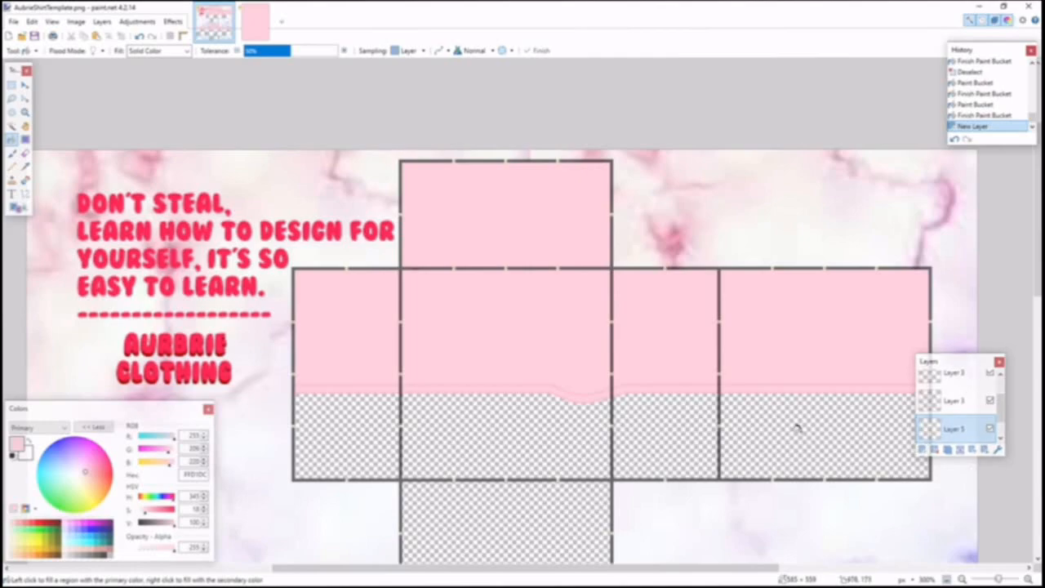
{"action": "key", "text": "ctrl+v"}
{"action": "left_click_drag", "start_coordinate": [412, 405], "coordinate": [586, 261]}
{"action": "scroll", "coordinate": [606, 298], "scroll_direction": "down", "scroll_amount": 1}
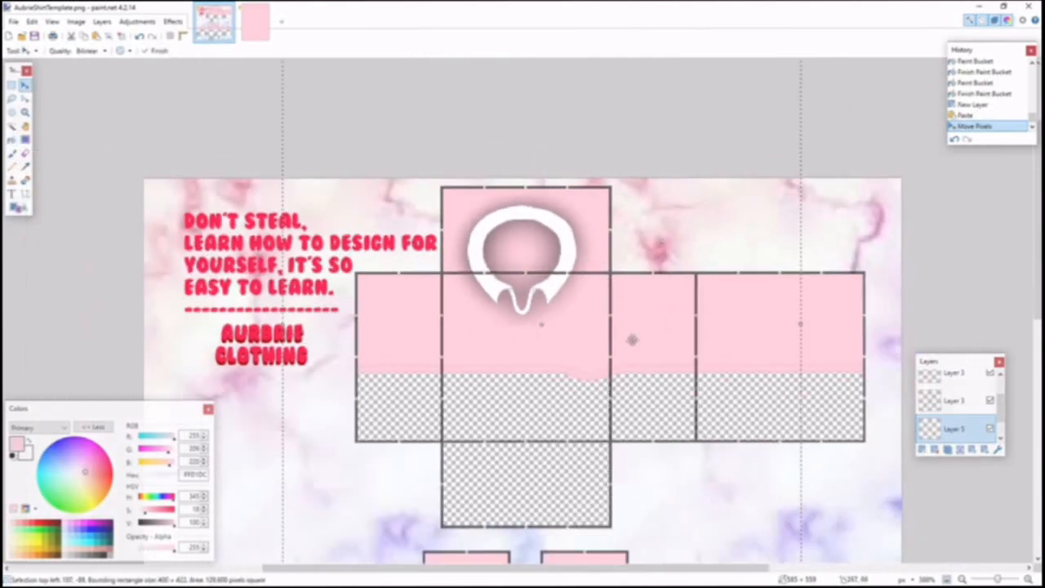
Step: Scale the pasted collar image down to about 209 × 221 px and center it on the front panel's neckline
{"action": "scroll", "coordinate": [735, 433], "scroll_direction": "down", "scroll_amount": 2}
{"action": "left_click_drag", "start_coordinate": [801, 467], "coordinate": [688, 336]}
{"action": "left_click_drag", "start_coordinate": [581, 249], "coordinate": [554, 253]}
{"action": "scroll", "coordinate": [547, 238], "scroll_direction": "up", "scroll_amount": 2}
{"action": "scroll", "coordinate": [527, 238], "scroll_direction": "up", "scroll_amount": 2}
{"action": "scroll", "coordinate": [523, 245], "scroll_direction": "up", "scroll_amount": 3}
{"action": "scroll", "coordinate": [945, 438], "scroll_direction": "up", "scroll_amount": 1}
{"action": "scroll", "coordinate": [945, 436], "scroll_direction": "down", "scroll_amount": 2}
Step: On Layer 2, erase the pink inside the collar's round opening with a width 10 Eraser
{"action": "left_click", "coordinate": [947, 432]}
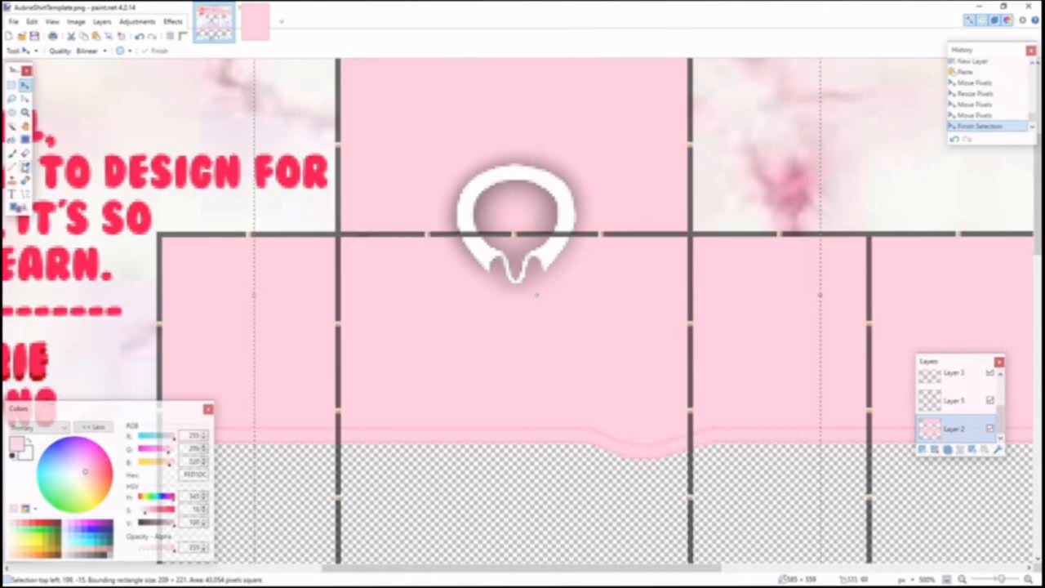
{"action": "left_click", "coordinate": [25, 153]}
{"action": "scroll", "coordinate": [405, 207], "scroll_direction": "up", "scroll_amount": 2}
{"action": "scroll", "coordinate": [512, 214], "scroll_direction": "up", "scroll_amount": 1}
{"action": "mouse_move", "coordinate": [572, 188]}
{"action": "left_mouse_down"}
{"action": "mouse_move", "coordinate": [527, 191]}
{"action": "mouse_move", "coordinate": [543, 273]}
{"action": "mouse_move", "coordinate": [645, 260]}
{"action": "mouse_move", "coordinate": [686, 208]}
{"action": "mouse_move", "coordinate": [621, 176]}
{"action": "mouse_move", "coordinate": [608, 225]}
{"action": "mouse_move", "coordinate": [625, 216]}
{"action": "mouse_move", "coordinate": [604, 217]}
{"action": "left_mouse_up"}
Step: Reduce the Eraser width to 2, erase the remaining pink in the collar's narrow lower notch, and clear the selection
{"action": "left_click", "coordinate": [92, 51]}
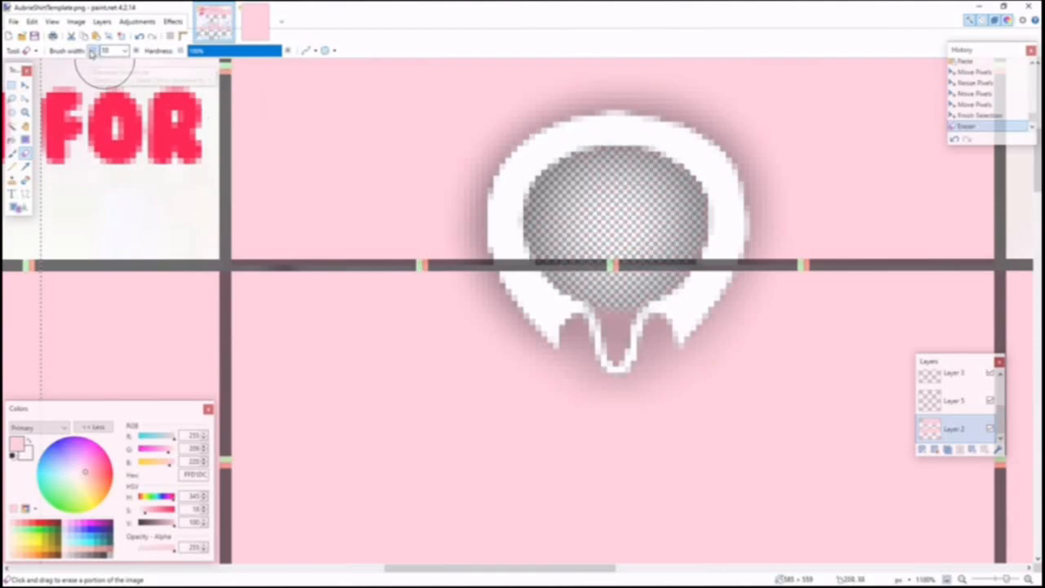
{"action": "left_click", "coordinate": [92, 50]}
{"action": "left_click", "coordinate": [92, 51]}
{"action": "left_click", "coordinate": [92, 51]}
{"action": "left_click", "coordinate": [92, 50]}
{"action": "left_click", "coordinate": [92, 51]}
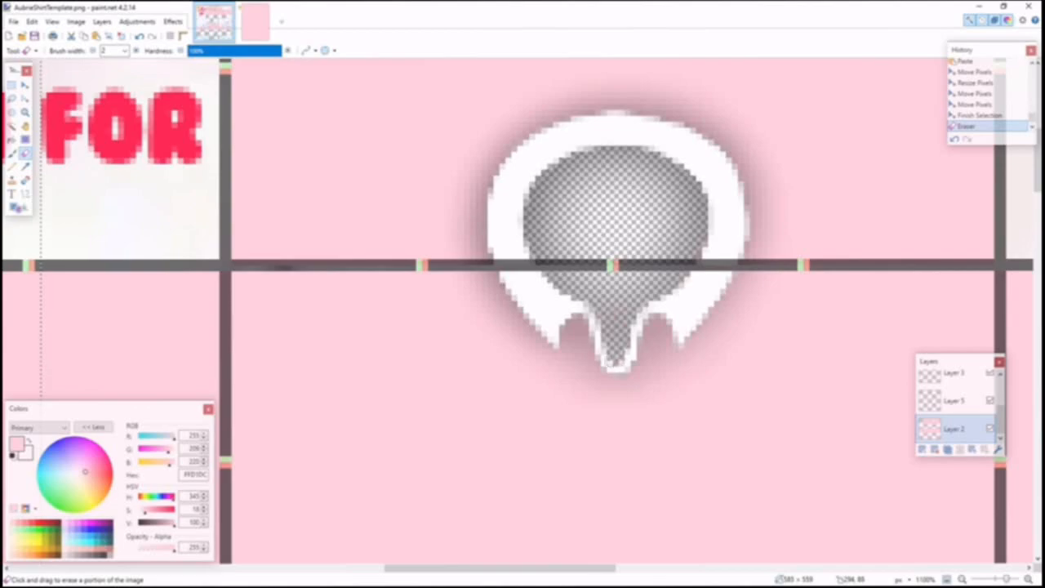
{"action": "left_click_drag", "start_coordinate": [599, 312], "coordinate": [579, 302]}
{"action": "scroll", "coordinate": [663, 329], "scroll_direction": "down", "scroll_amount": 7}
{"action": "key", "text": "ctrl+d"}
{"action": "scroll", "coordinate": [718, 376], "scroll_direction": "down", "scroll_amount": 2}
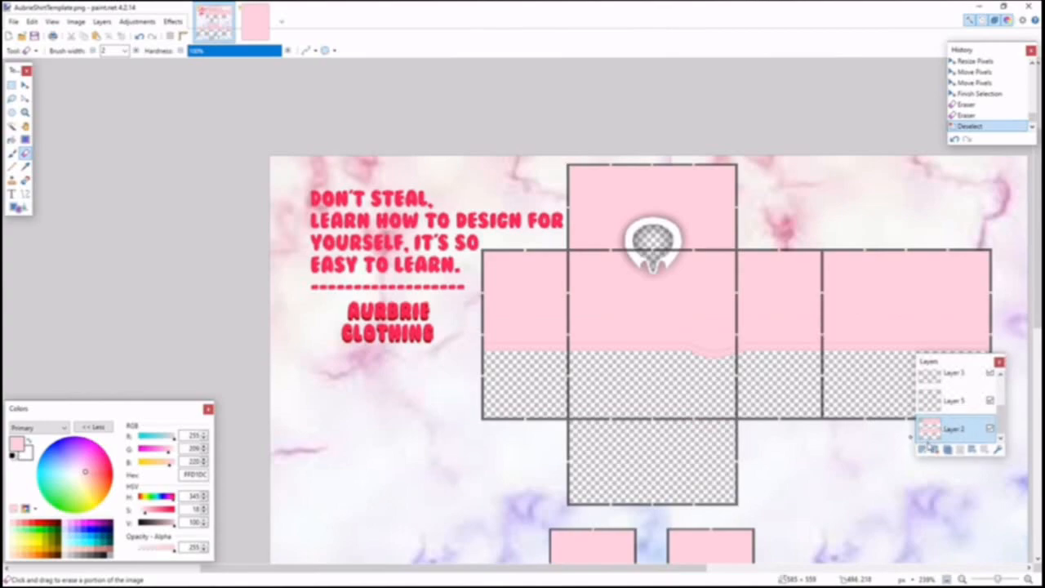
Step: Add a new layer directly above Layer 2 for the hem detail
{"action": "left_click", "coordinate": [921, 449]}
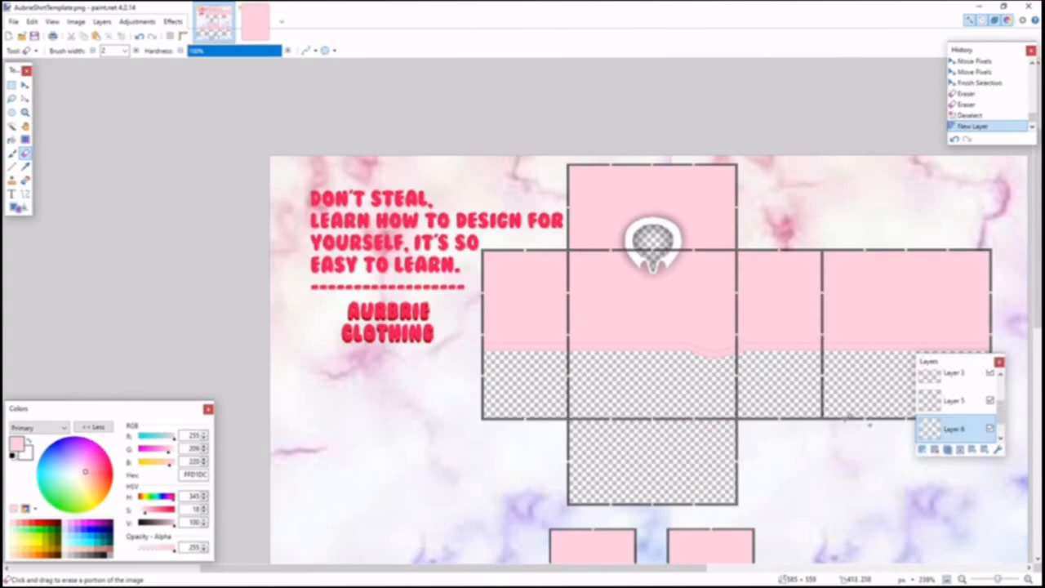
{"action": "scroll", "coordinate": [842, 417], "scroll_direction": "up", "scroll_amount": 9}
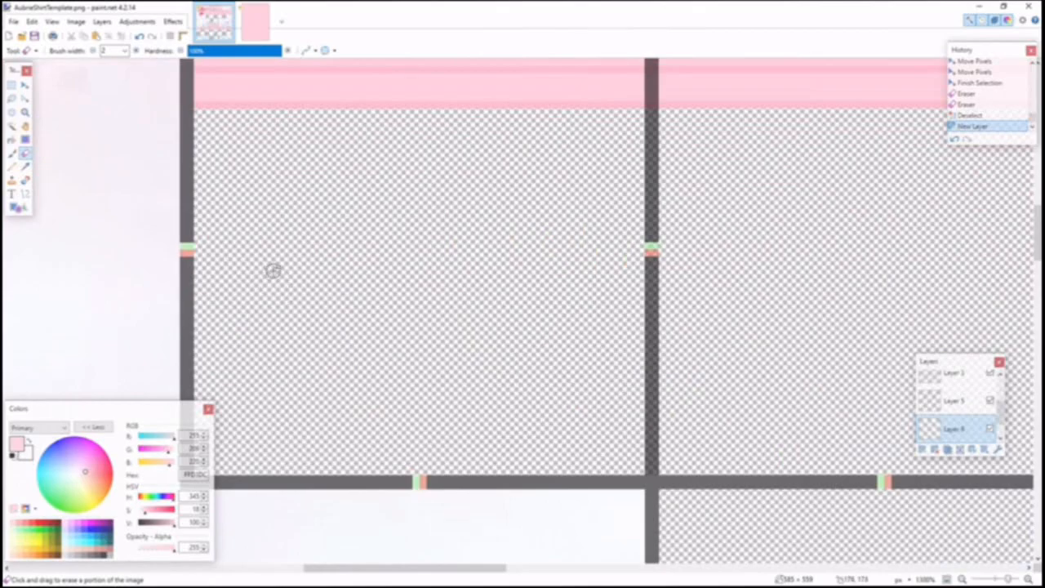
{"action": "scroll", "coordinate": [236, 249], "scroll_direction": "up", "scroll_amount": 2}
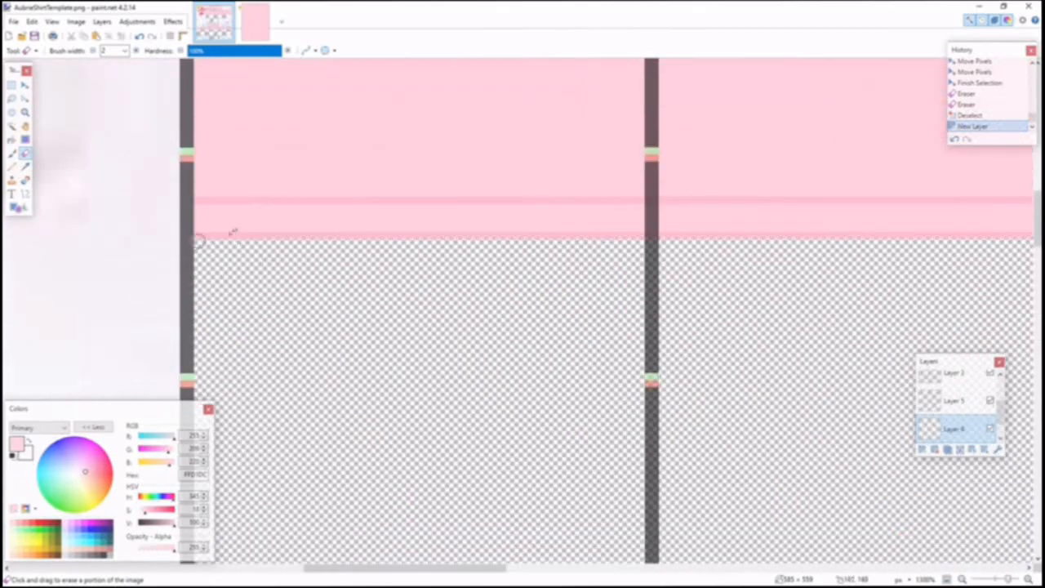
{"action": "left_click", "coordinate": [26, 193]}
{"action": "mouse_move", "coordinate": [206, 203]}
{"action": "left_mouse_down"}
{"action": "mouse_move", "coordinate": [204, 243]}
{"action": "mouse_move", "coordinate": [212, 229]}
{"action": "left_mouse_up"}
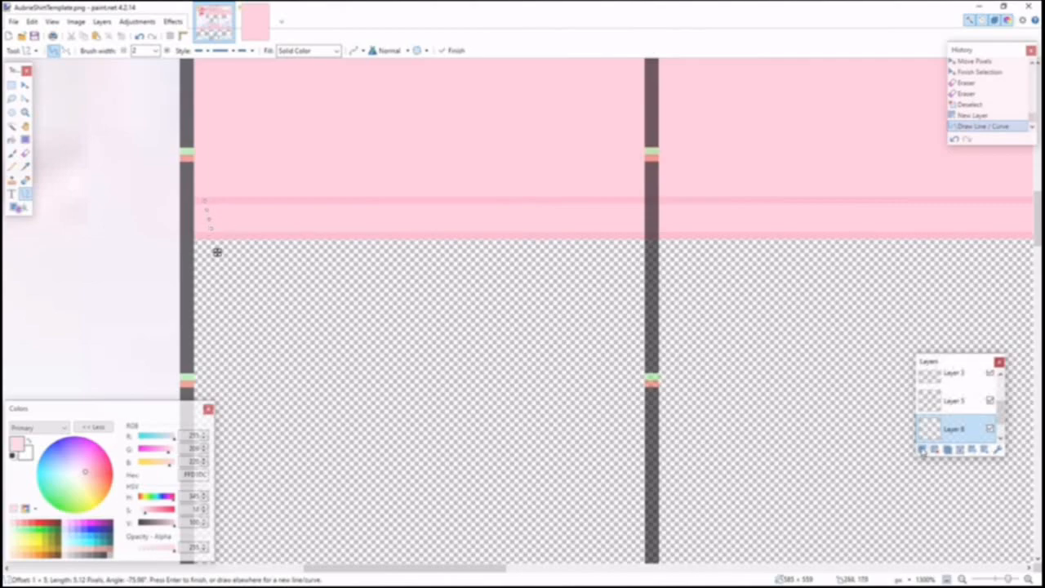
{"action": "left_click", "coordinate": [124, 52]}
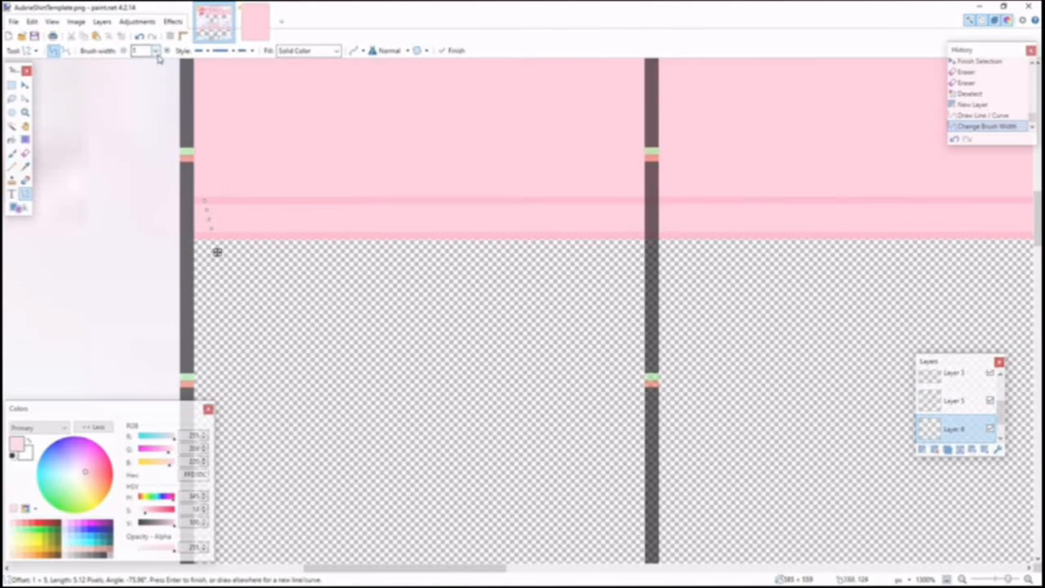
{"action": "left_click", "coordinate": [150, 512]}
{"action": "left_click_drag", "start_coordinate": [211, 229], "coordinate": [203, 233]}
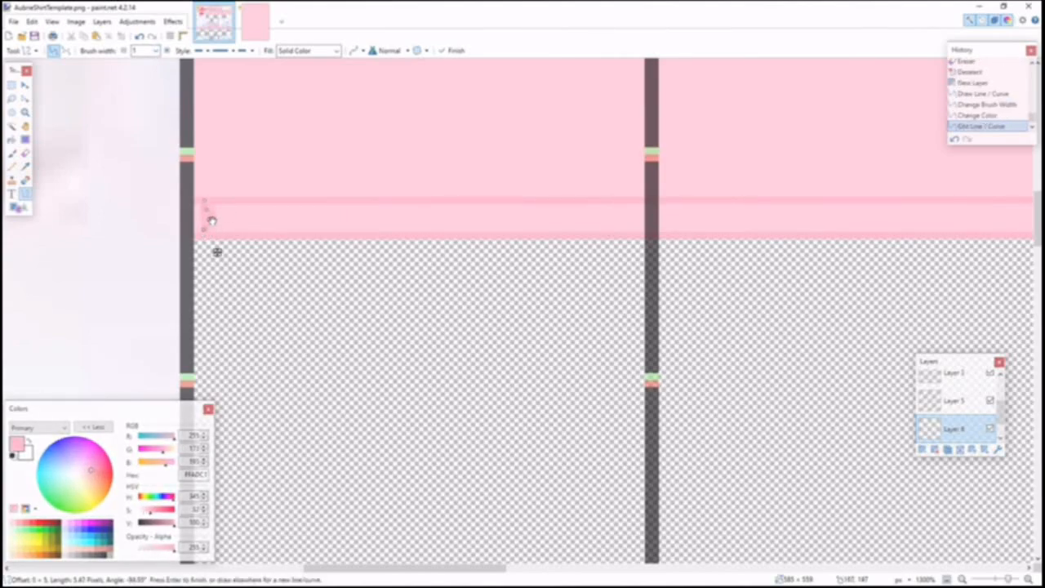
{"action": "key", "text": "ctrl+z"}
{"action": "key", "text": "ctrl+z"}
{"action": "key", "text": "ctrl+z"}
{"action": "key", "text": "ctrl+z"}
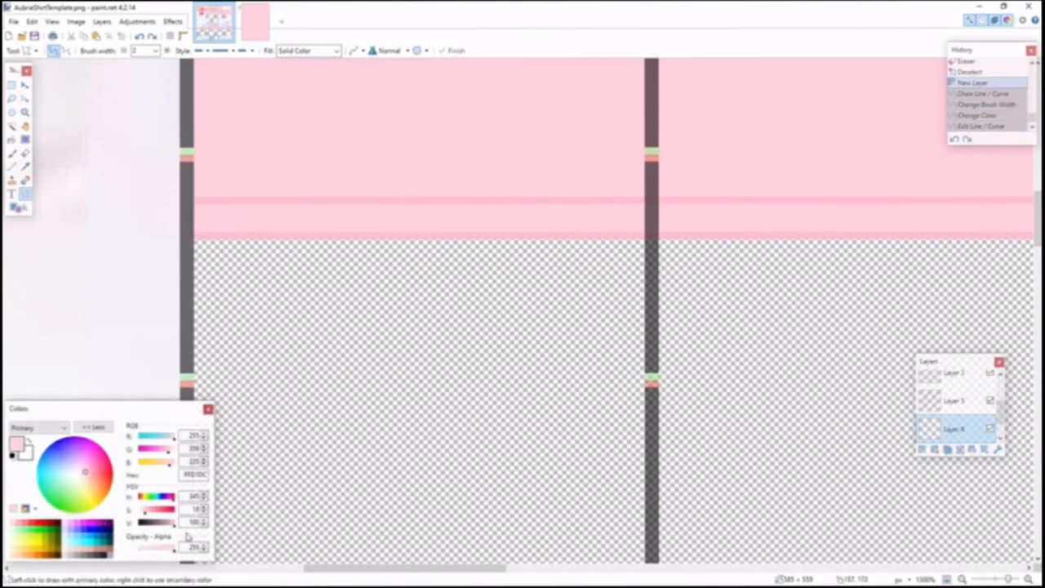
Step: With deeper pink FF96B0 and line width 1, draw evenly spaced short vertical stripes at the start of the leftmost panel's hem band
{"action": "left_click", "coordinate": [152, 512]}
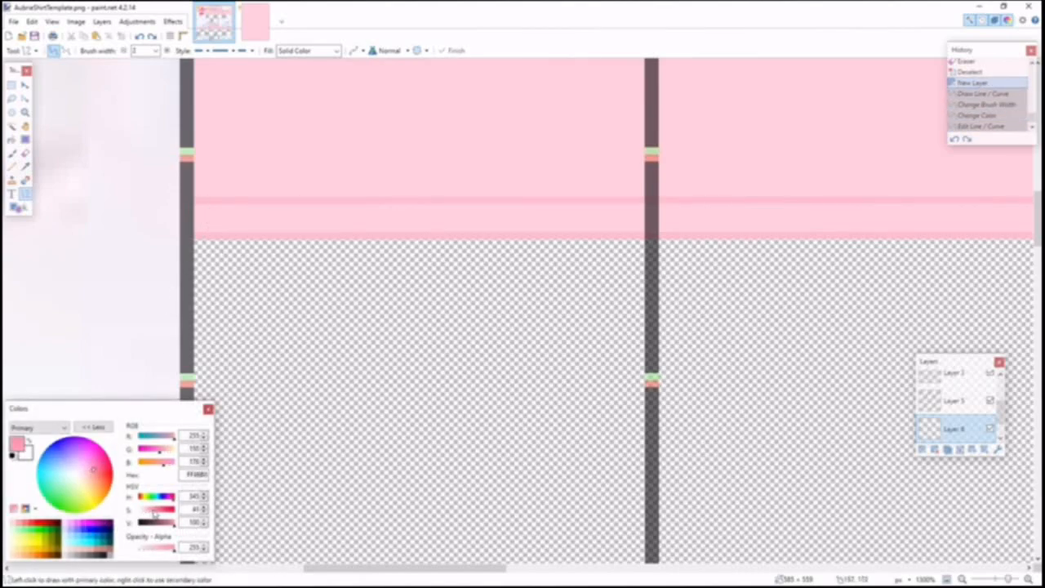
{"action": "left_click_drag", "start_coordinate": [203, 204], "coordinate": [204, 235]}
{"action": "left_click", "coordinate": [127, 53]}
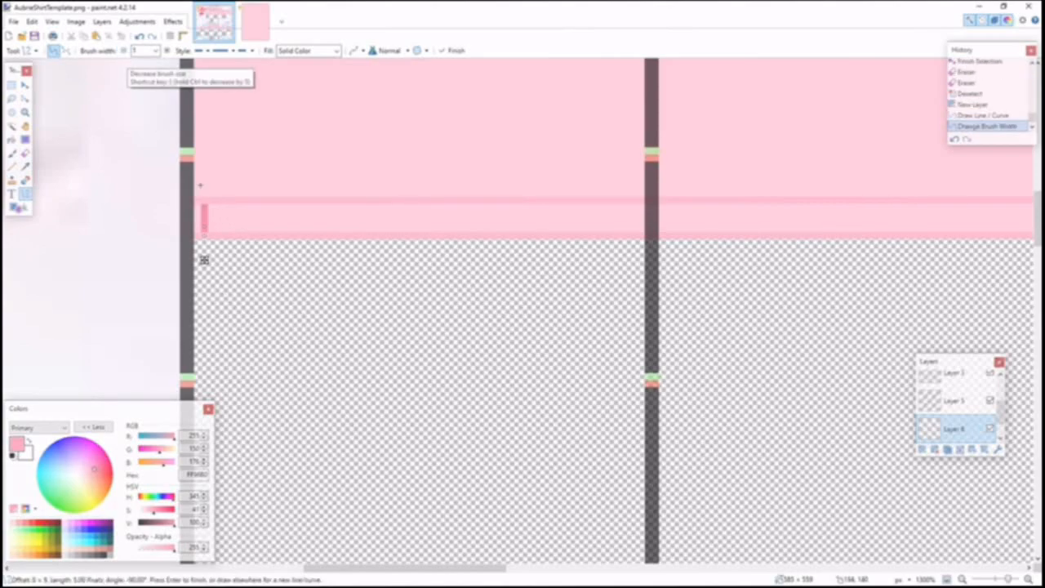
{"action": "mouse_move", "coordinate": [226, 201]}
{"action": "left_mouse_down"}
{"action": "mouse_move", "coordinate": [225, 235]}
{"action": "mouse_move", "coordinate": [246, 234]}
{"action": "left_mouse_up"}
{"action": "key", "text": "Return"}
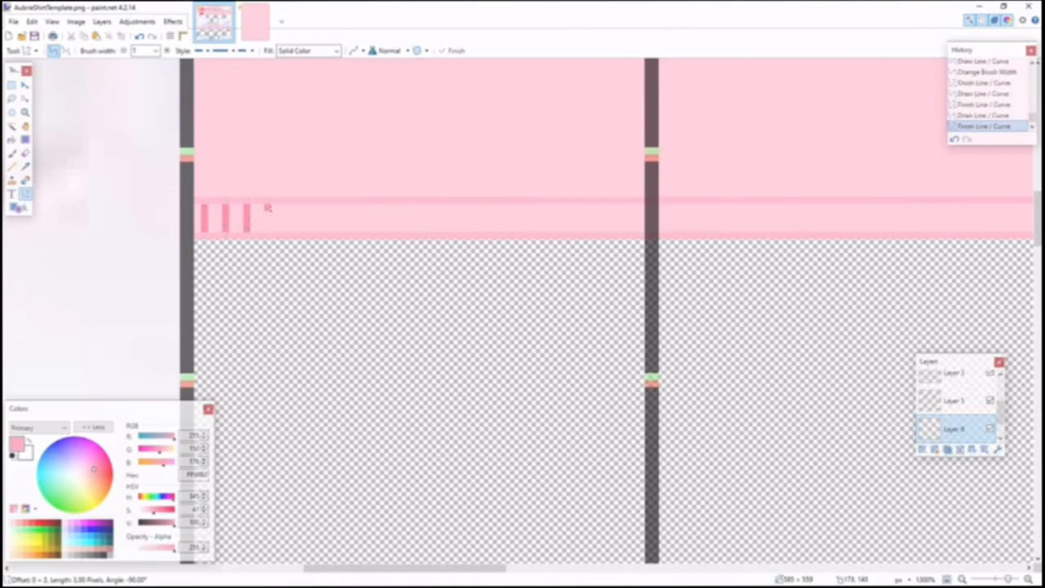
Step: Copy the group of hem stripes and paste copies end to end along the leftmost panel's hem band and into the front panel
{"action": "key", "text": "s"}
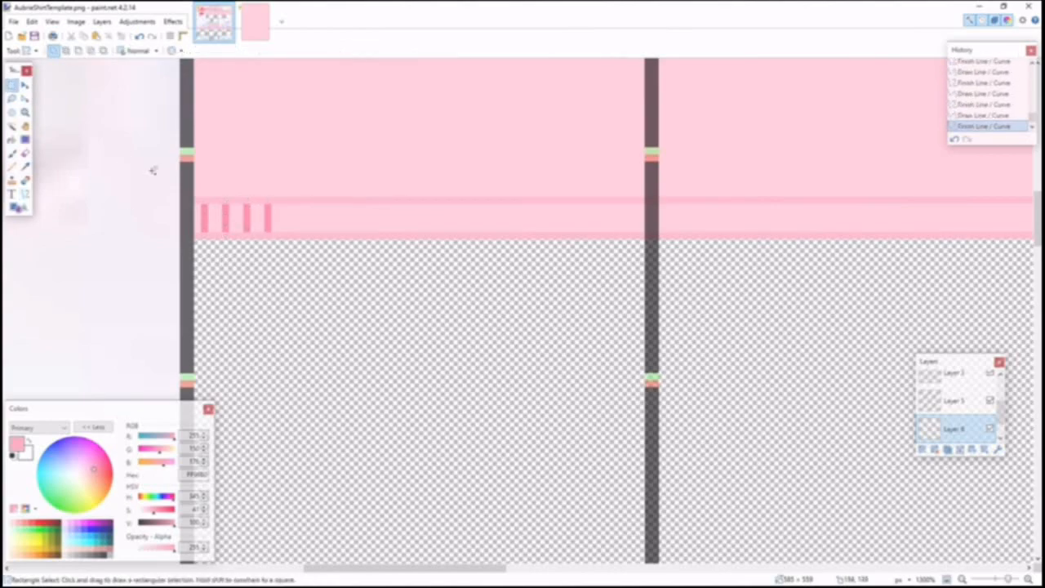
{"action": "scroll", "coordinate": [209, 211], "scroll_direction": "up", "scroll_amount": 2}
{"action": "left_click_drag", "start_coordinate": [210, 219], "coordinate": [351, 272]}
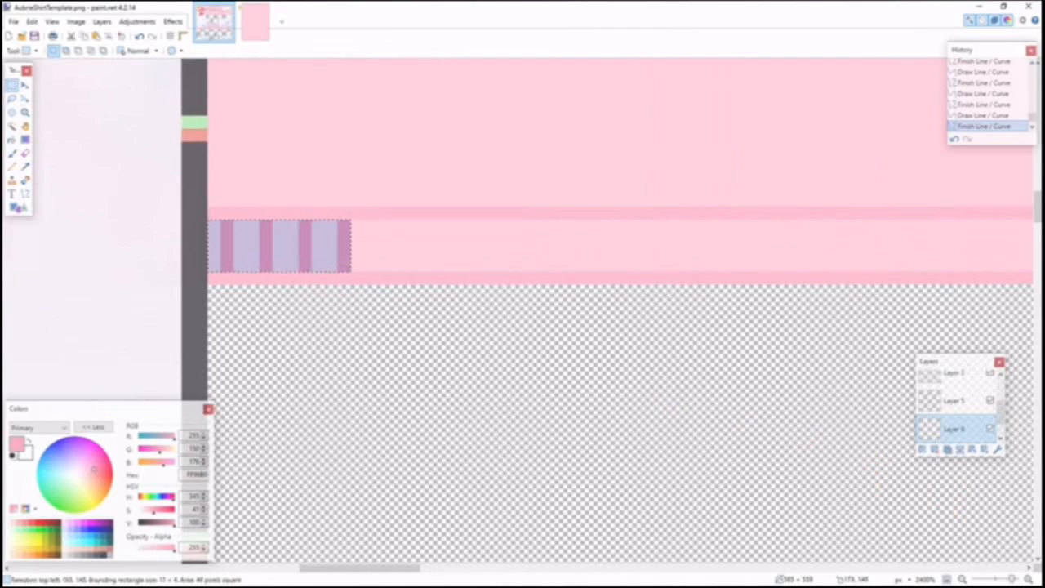
{"action": "key", "text": "ctrl+v"}
{"action": "left_click_drag", "start_coordinate": [307, 247], "coordinate": [512, 231]}
{"action": "key", "text": "ctrl+v"}
{"action": "key", "text": "ctrl+v"}
{"action": "key", "text": "ctrl+v"}
{"action": "left_click_drag", "start_coordinate": [525, 235], "coordinate": [873, 243]}
{"action": "left_click_drag", "start_coordinate": [403, 569], "coordinate": [469, 569]}
{"action": "key", "text": "ctrl+v"}
{"action": "left_click_drag", "start_coordinate": [482, 253], "coordinate": [427, 300]}
Step: Copy a longer run of hem stripes and paste it further along the front panel's hem band
{"action": "scroll", "coordinate": [418, 317], "scroll_direction": "down", "scroll_amount": 5}
{"action": "key", "text": "s"}
{"action": "left_click_drag", "start_coordinate": [446, 250], "coordinate": [386, 332]}
{"action": "key", "text": "ctrl+c"}
{"action": "key", "text": "ctrl+v"}
{"action": "left_click_drag", "start_coordinate": [445, 291], "coordinate": [798, 298]}
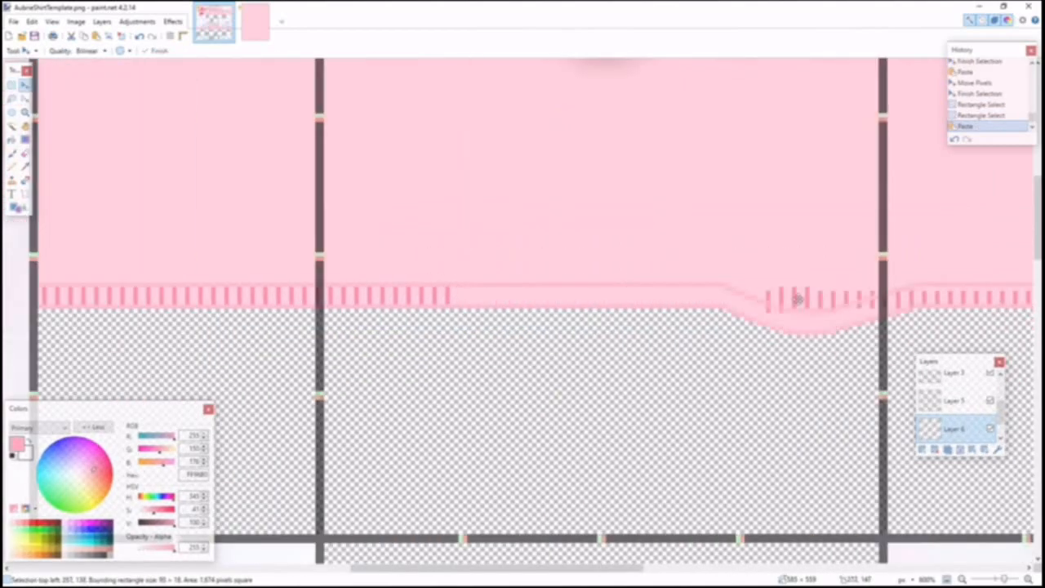
Step: Cut away the pasted stripes that overlap the curved part of the front hem
{"action": "key", "text": "s"}
{"action": "scroll", "coordinate": [532, 292], "scroll_direction": "up", "scroll_amount": 3}
{"action": "left_click_drag", "start_coordinate": [560, 227], "coordinate": [842, 291]}
{"action": "key", "text": "ctrl+x"}
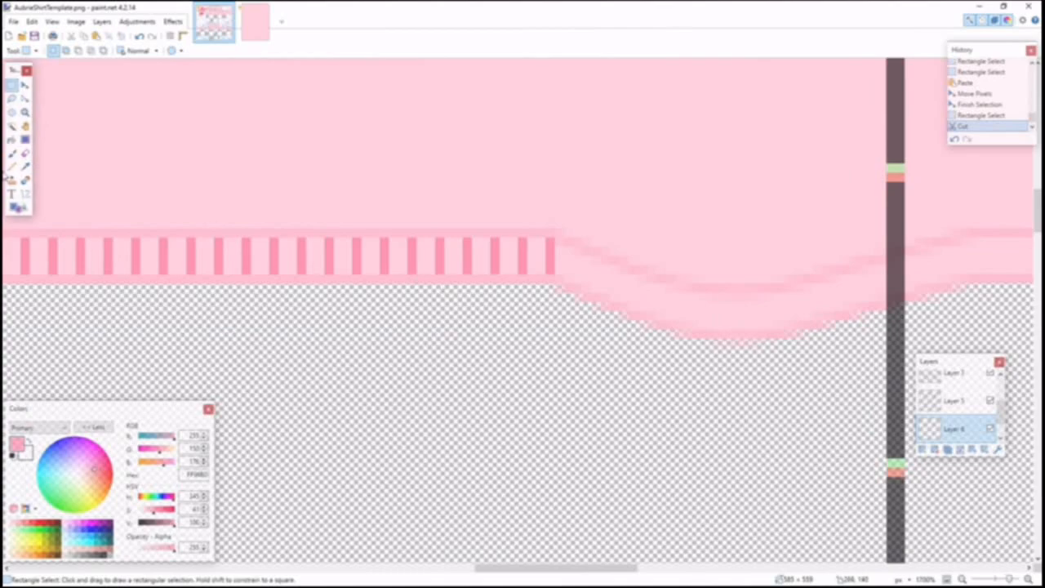
Step: Draw individual width 1 stripes across the curved hem band, slanting them on the slopes and keeping them vertical at the dip
{"action": "left_click", "coordinate": [27, 193]}
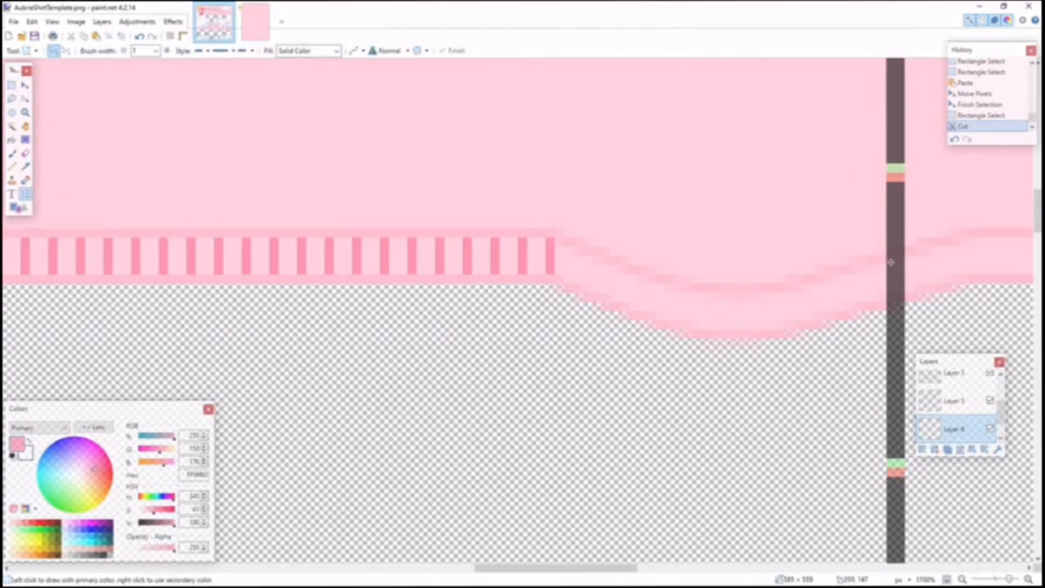
{"action": "left_click_drag", "start_coordinate": [587, 568], "coordinate": [613, 568]}
{"action": "scroll", "coordinate": [469, 403], "scroll_direction": "up", "scroll_amount": 1}
{"action": "scroll", "coordinate": [377, 284], "scroll_direction": "up", "scroll_amount": 1}
{"action": "mouse_move", "coordinate": [395, 286]}
{"action": "left_mouse_down"}
{"action": "mouse_move", "coordinate": [431, 243]}
{"action": "mouse_move", "coordinate": [425, 235]}
{"action": "mouse_move", "coordinate": [427, 317]}
{"action": "left_mouse_up"}
{"action": "left_click_drag", "start_coordinate": [509, 270], "coordinate": [478, 330]}
{"action": "mouse_move", "coordinate": [558, 294]}
{"action": "left_mouse_down"}
{"action": "mouse_move", "coordinate": [539, 303]}
{"action": "mouse_move", "coordinate": [526, 350]}
{"action": "left_mouse_up"}
{"action": "left_click_drag", "start_coordinate": [605, 296], "coordinate": [605, 370]}
{"action": "left_click_drag", "start_coordinate": [654, 297], "coordinate": [654, 382]}
{"action": "mouse_move", "coordinate": [703, 296]}
{"action": "left_mouse_down"}
{"action": "mouse_move", "coordinate": [703, 384]}
{"action": "mouse_move", "coordinate": [703, 373]}
{"action": "left_mouse_up"}
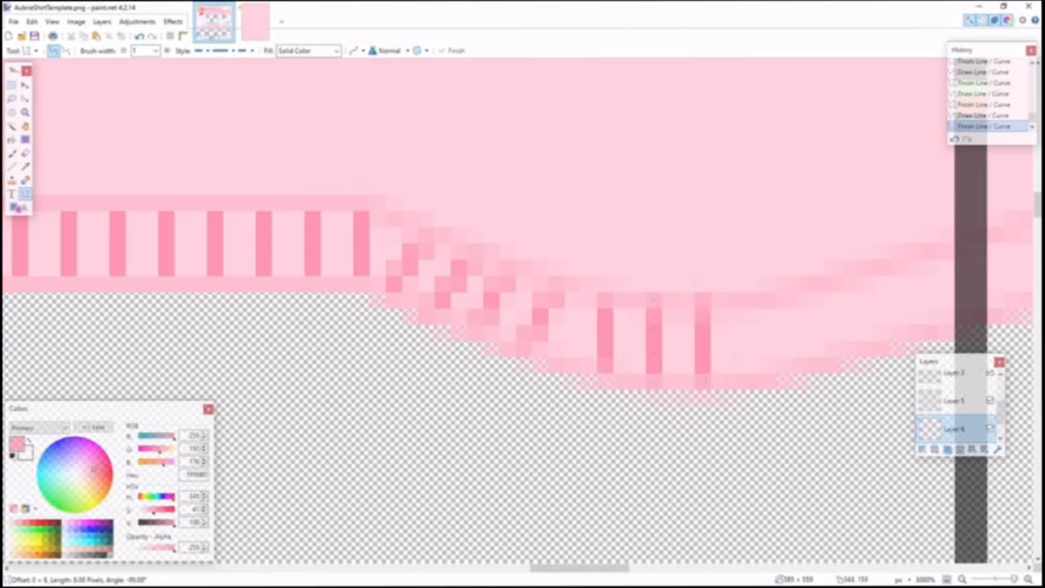
{"action": "left_click_drag", "start_coordinate": [752, 309], "coordinate": [752, 346]}
{"action": "left_click_drag", "start_coordinate": [798, 296], "coordinate": [832, 349]}
{"action": "left_click_drag", "start_coordinate": [865, 276], "coordinate": [916, 320]}
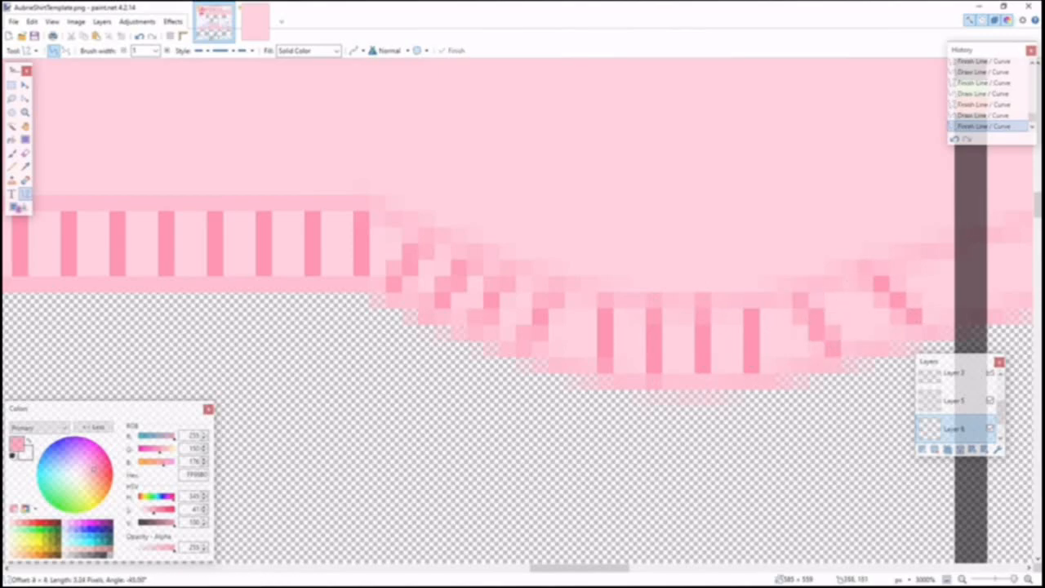
Step: Continue the stripes across the front panel's seam, slanted at the curve's end and vertical on the adjoining side panel
{"action": "mouse_move", "coordinate": [945, 249]}
{"action": "left_mouse_down"}
{"action": "mouse_move", "coordinate": [996, 301]}
{"action": "mouse_move", "coordinate": [499, 315]}
{"action": "left_mouse_up"}
{"action": "key", "text": "Return"}
{"action": "left_click_drag", "start_coordinate": [515, 218], "coordinate": [563, 283]}
{"action": "left_click_drag", "start_coordinate": [613, 211], "coordinate": [612, 276]}
{"action": "left_click_drag", "start_coordinate": [661, 210], "coordinate": [661, 292]}
{"action": "key", "text": "Return"}
{"action": "left_click_drag", "start_coordinate": [710, 214], "coordinate": [711, 292]}
Step: Paste stripe copies along the straight hem band of the remaining side and back panels, then clear the selection
{"action": "scroll", "coordinate": [710, 291], "scroll_direction": "down", "scroll_amount": 4}
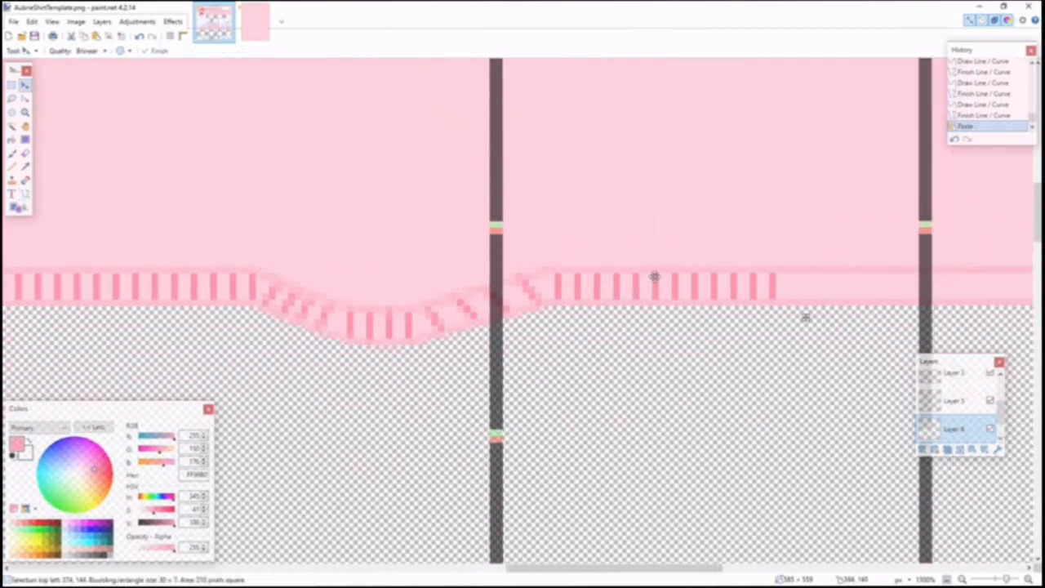
{"action": "scroll", "coordinate": [852, 315], "scroll_direction": "right", "scroll_amount": 5}
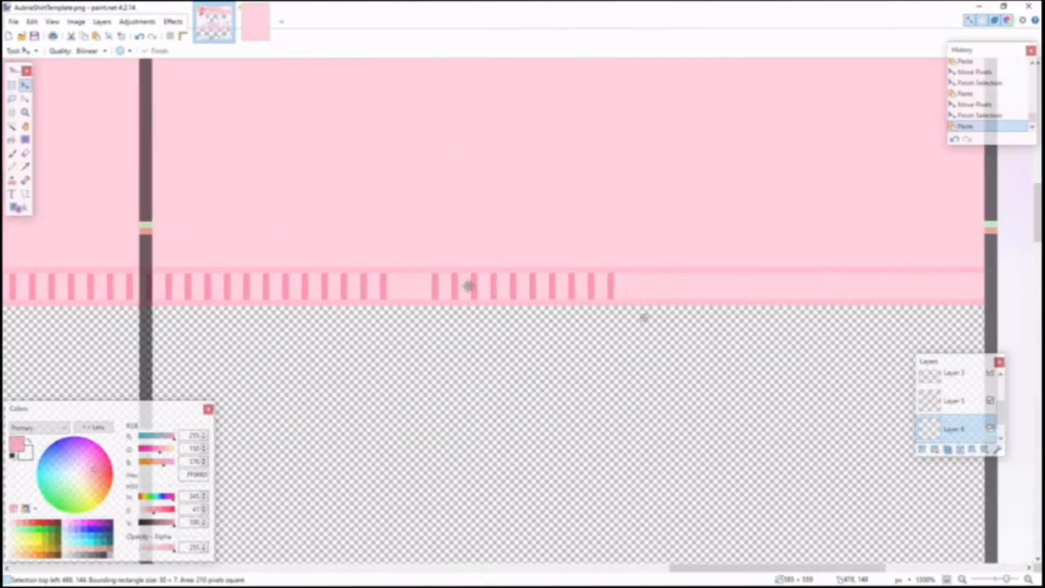
{"action": "left_click_drag", "start_coordinate": [644, 317], "coordinate": [942, 316]}
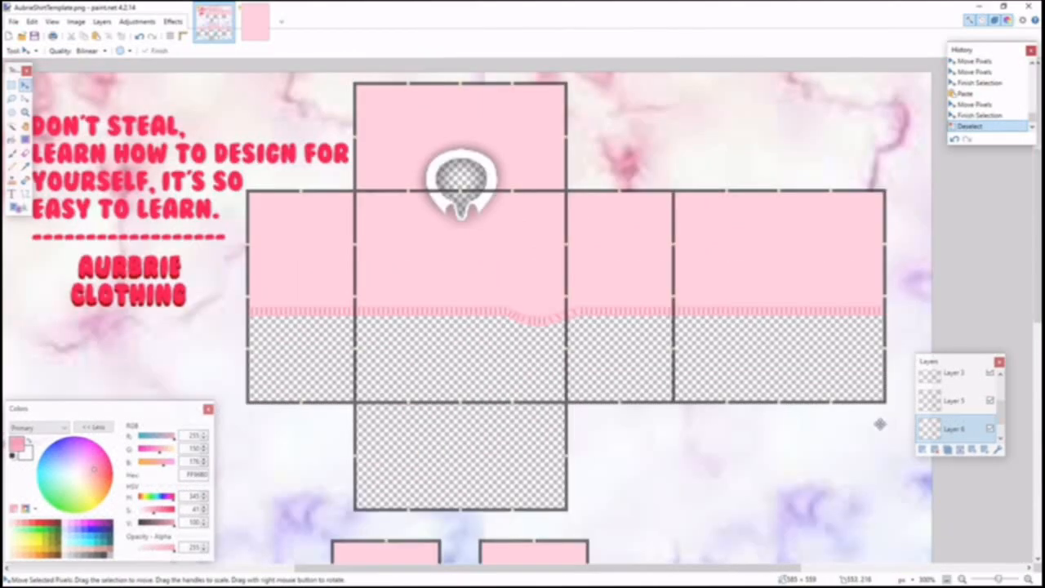
Step: Compare the hem with Layer 6 hidden and shown, then apply a Gaussian Blur of radius 2 to its stripes
{"action": "left_click", "coordinate": [990, 429]}
{"action": "left_click", "coordinate": [990, 429]}
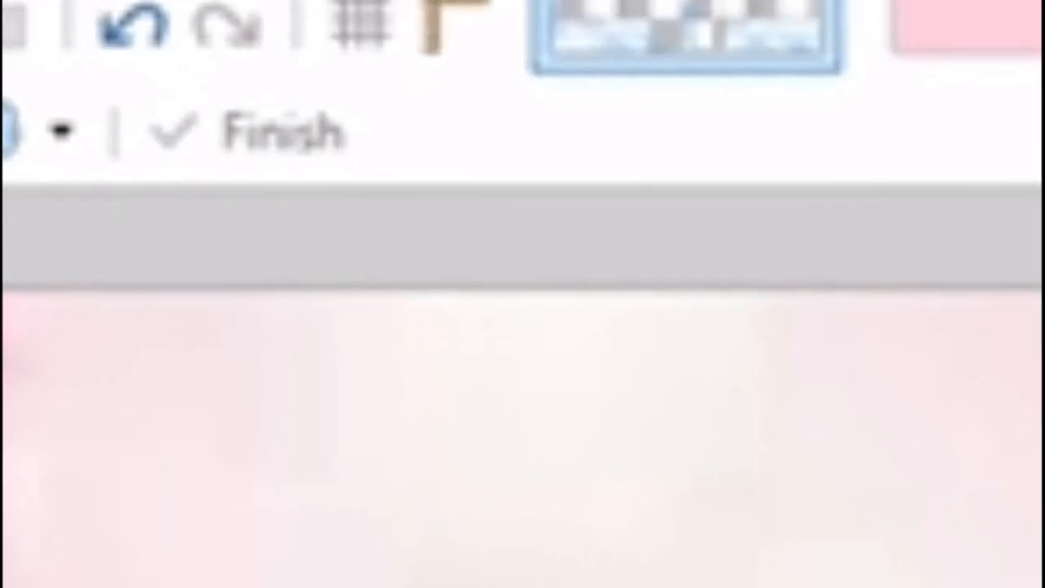
{"action": "left_click", "coordinate": [172, 22]}
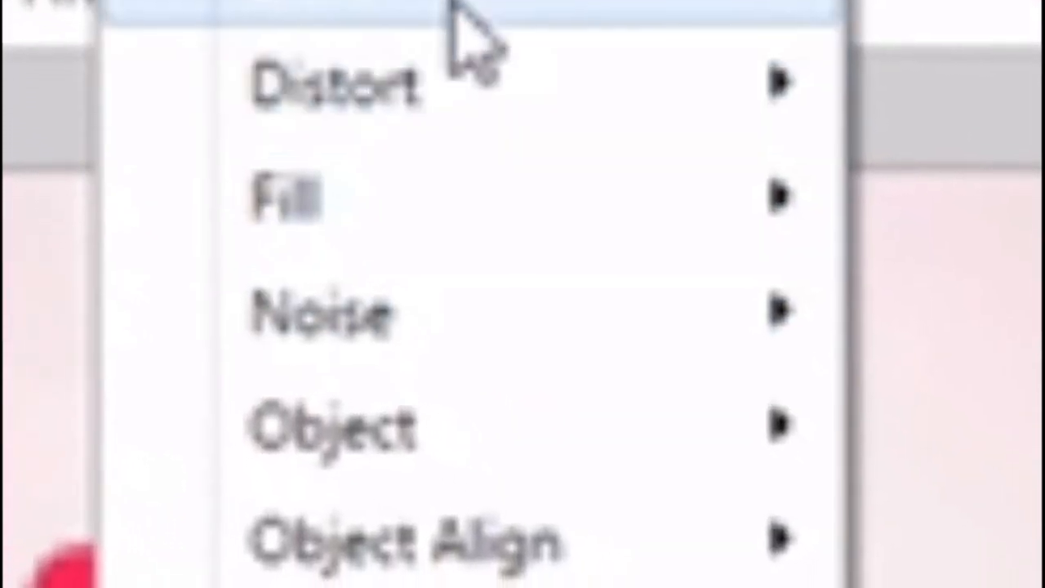
{"action": "mouse_move", "coordinate": [201, 51]}
{"action": "left_click", "coordinate": [967, 118]}
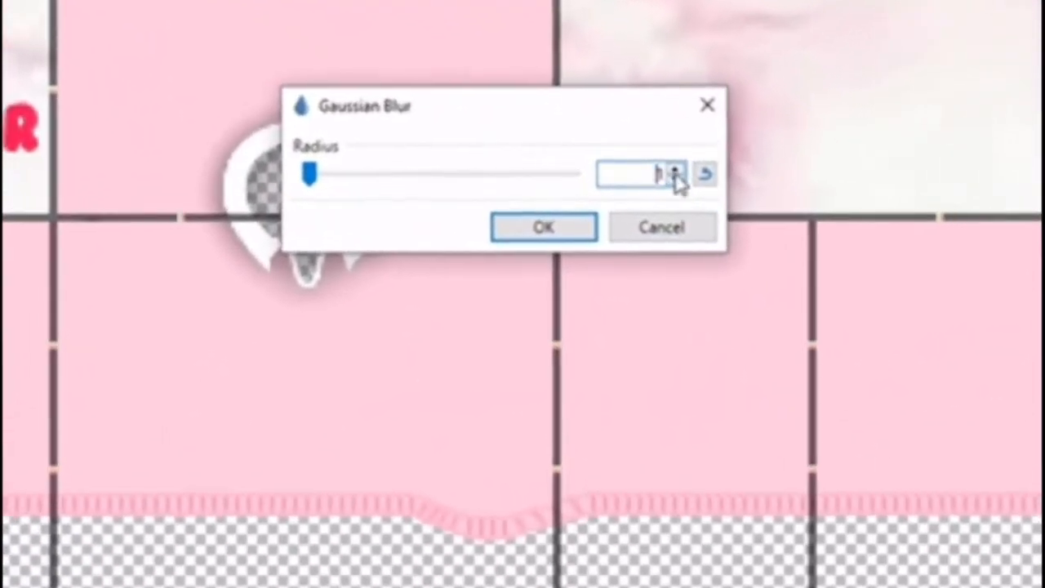
{"action": "left_click", "coordinate": [674, 169]}
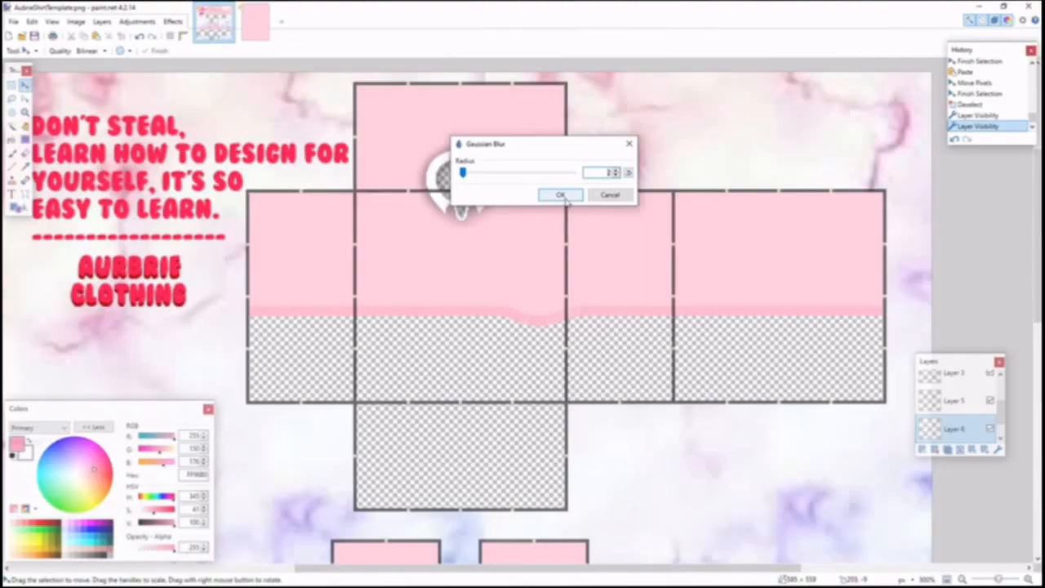
{"action": "left_click", "coordinate": [543, 284]}
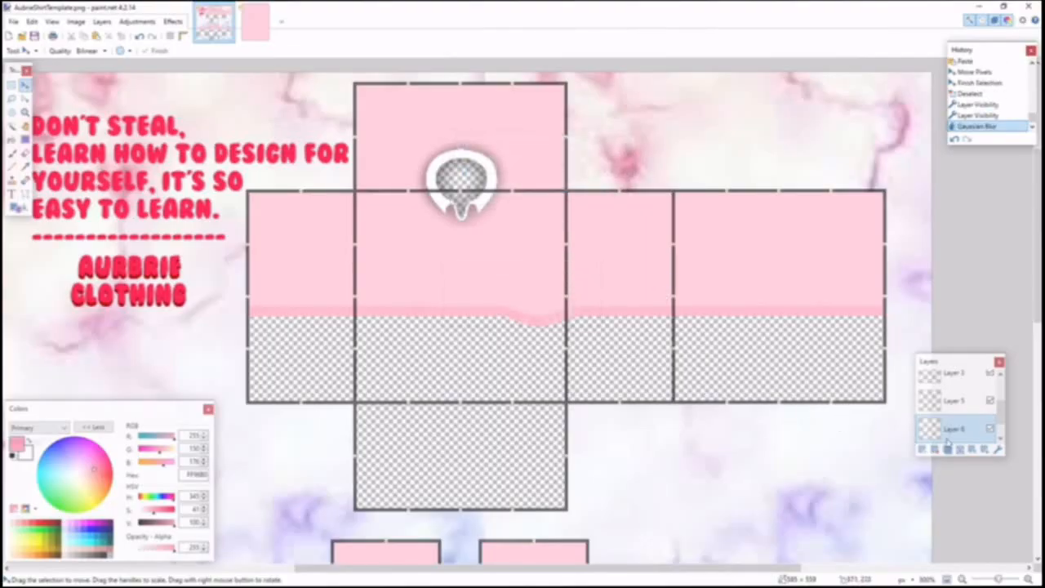
Step: Try the Overlay blend mode on Layer 6, return it to Normal and lower the layer's opacity
{"action": "double_click", "coordinate": [943, 431]}
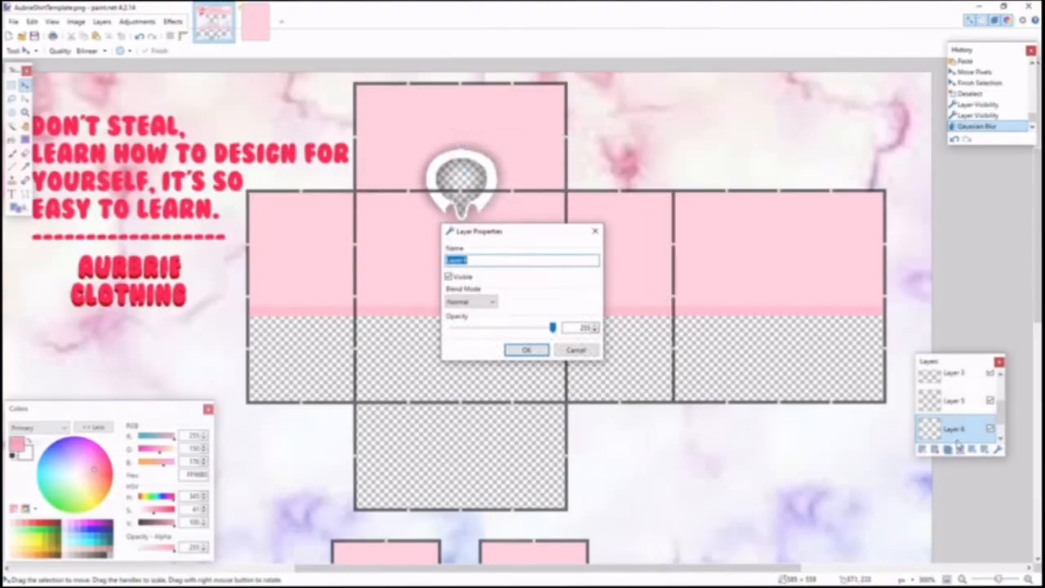
{"action": "left_click", "coordinate": [573, 350]}
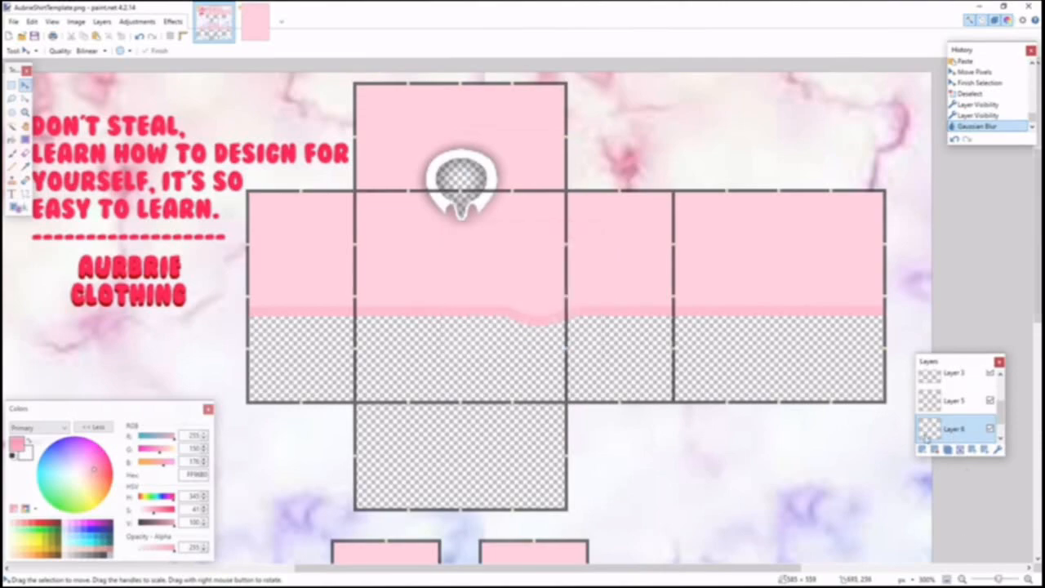
{"action": "left_click", "coordinate": [997, 450]}
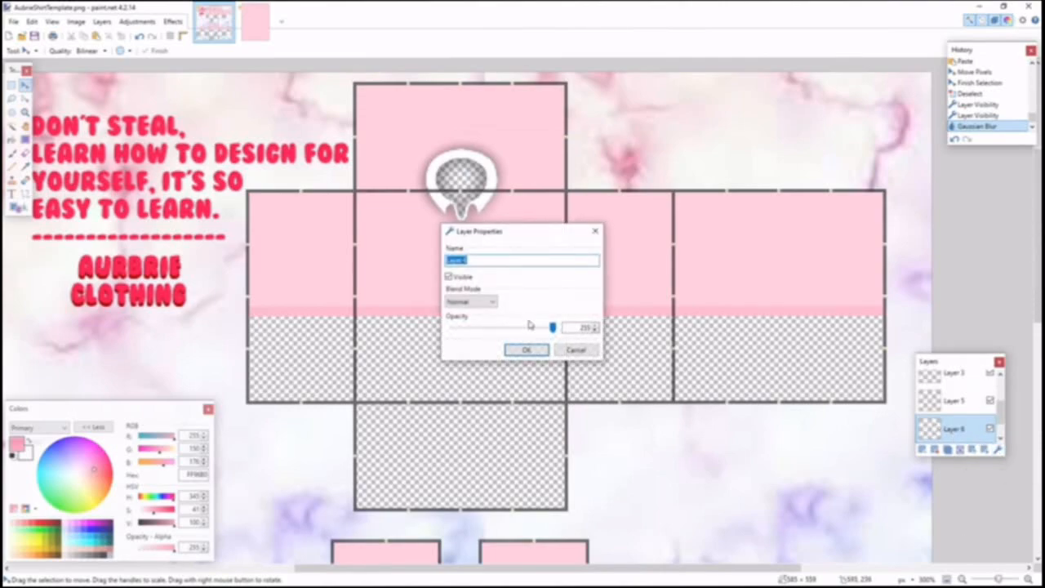
{"action": "left_click", "coordinate": [480, 302]}
{"action": "left_click", "coordinate": [459, 382]}
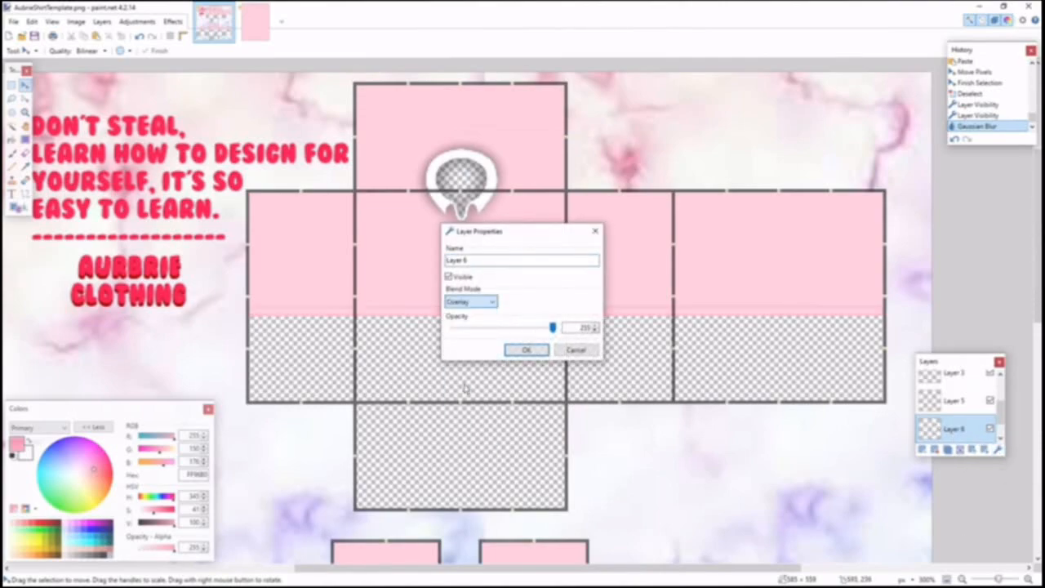
{"action": "left_click", "coordinate": [471, 303]}
{"action": "left_click", "coordinate": [470, 313]}
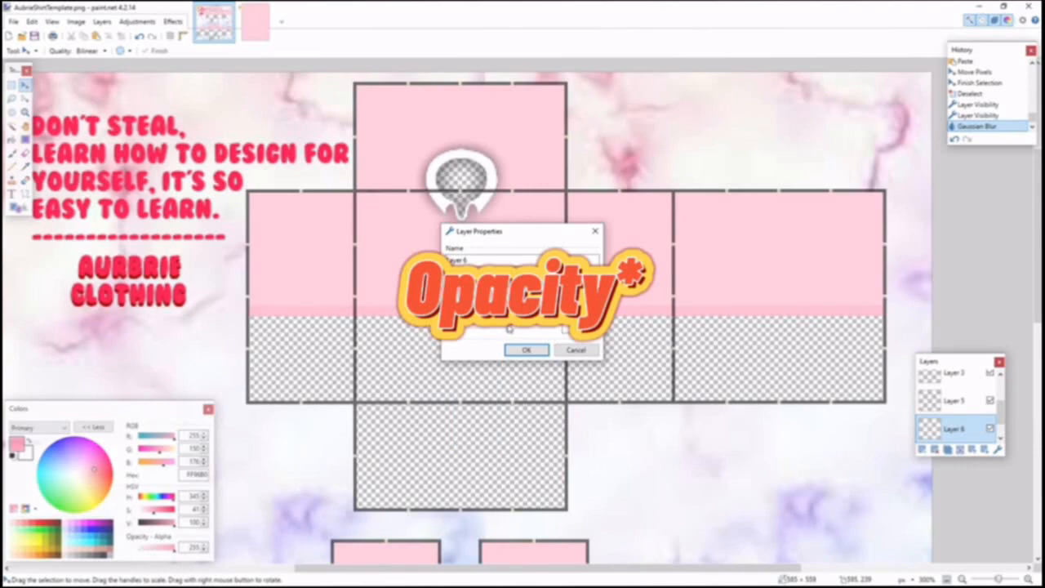
{"action": "left_click", "coordinate": [525, 350]}
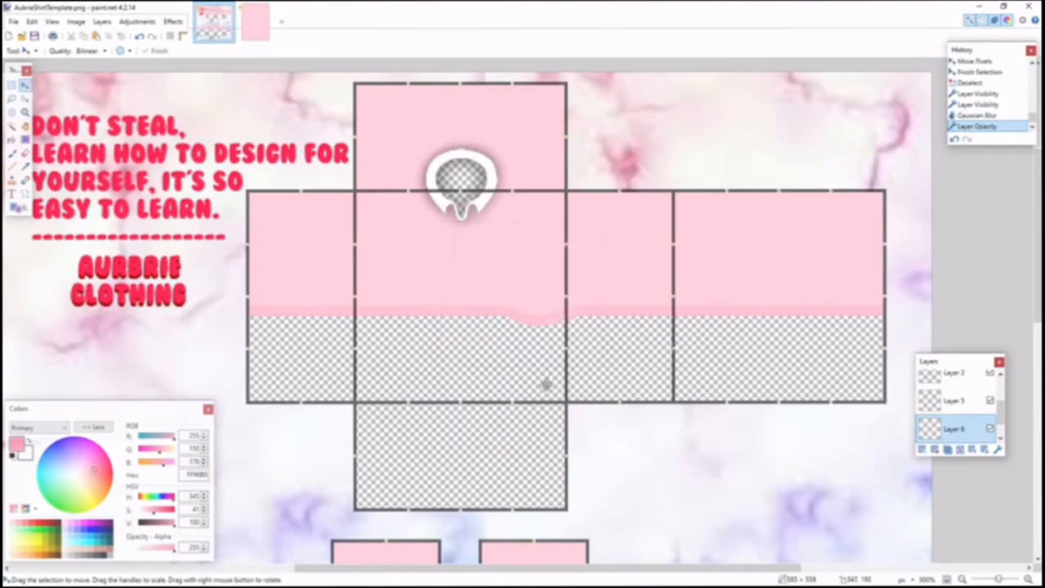
Step: Add another new layer and move it up the layer stack above Layer 3
{"action": "scroll", "coordinate": [546, 384], "scroll_direction": "down", "scroll_amount": 1}
{"action": "scroll", "coordinate": [502, 384], "scroll_direction": "down", "scroll_amount": 3}
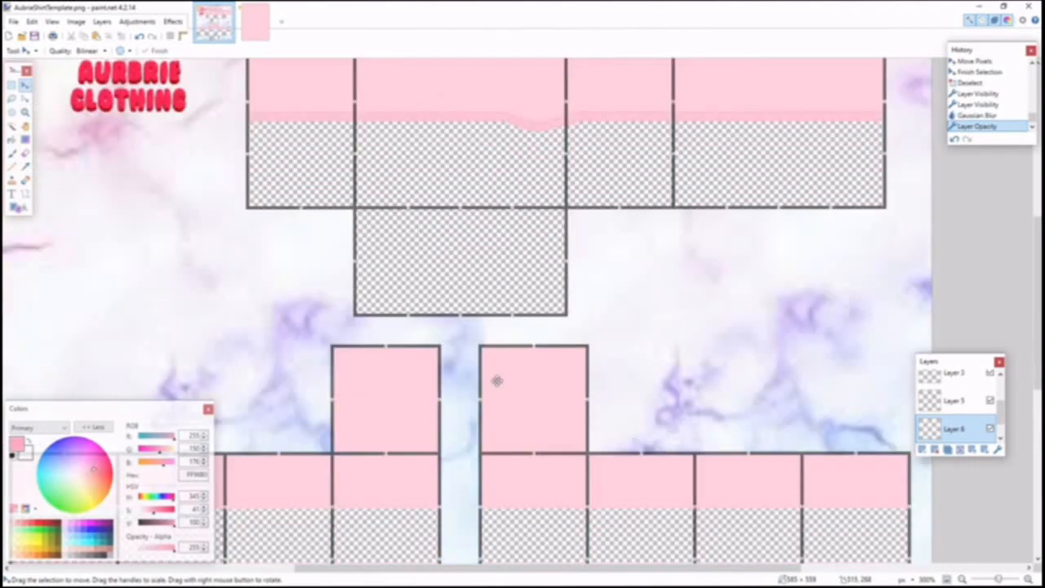
{"action": "left_click", "coordinate": [921, 450]}
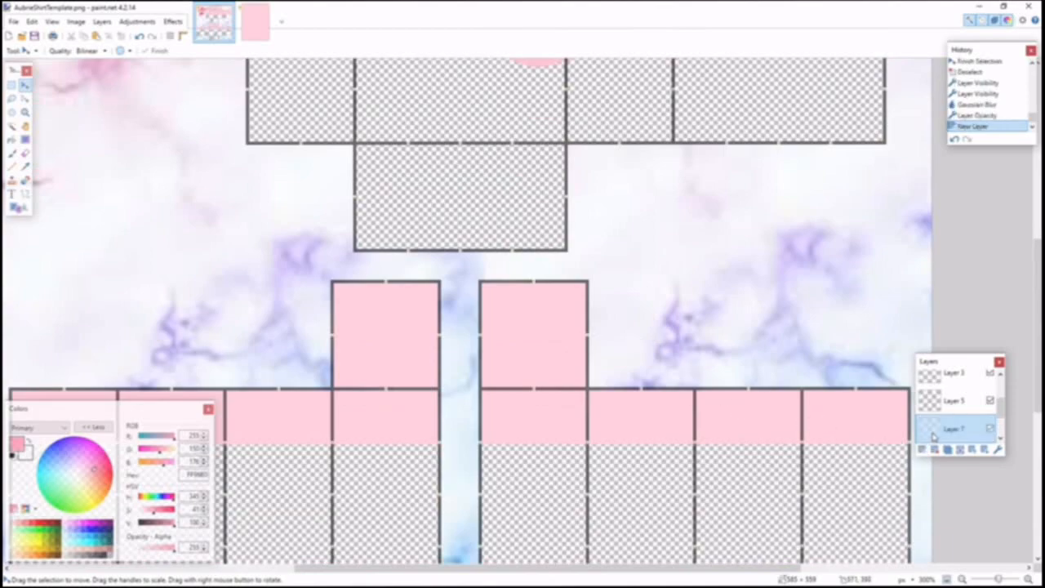
{"action": "left_click_drag", "start_coordinate": [936, 387], "coordinate": [958, 415]}
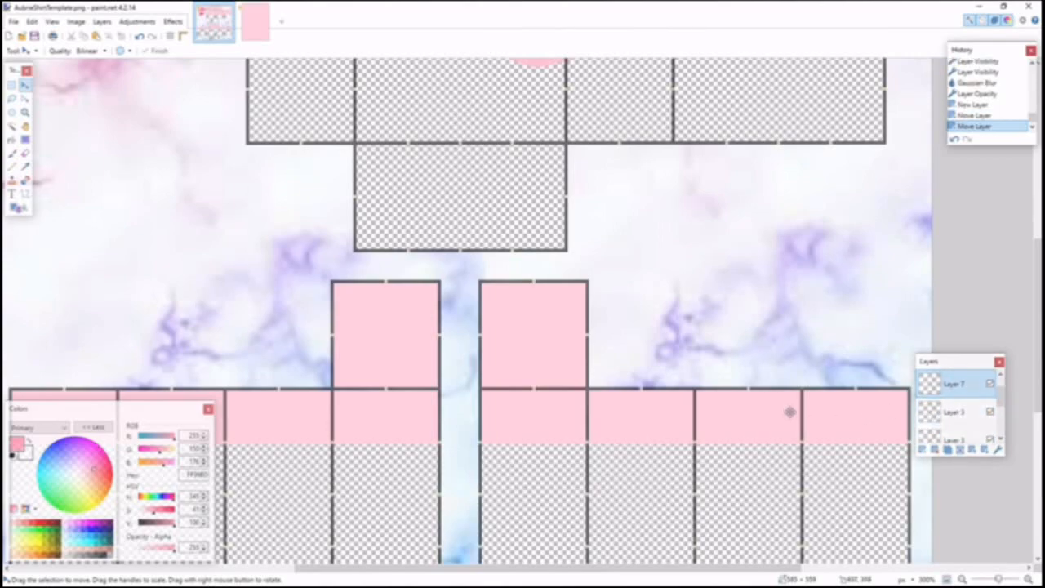
{"action": "scroll", "coordinate": [789, 412], "scroll_direction": "up", "scroll_amount": 3}
{"action": "scroll", "coordinate": [659, 368], "scroll_direction": "up", "scroll_amount": 3}
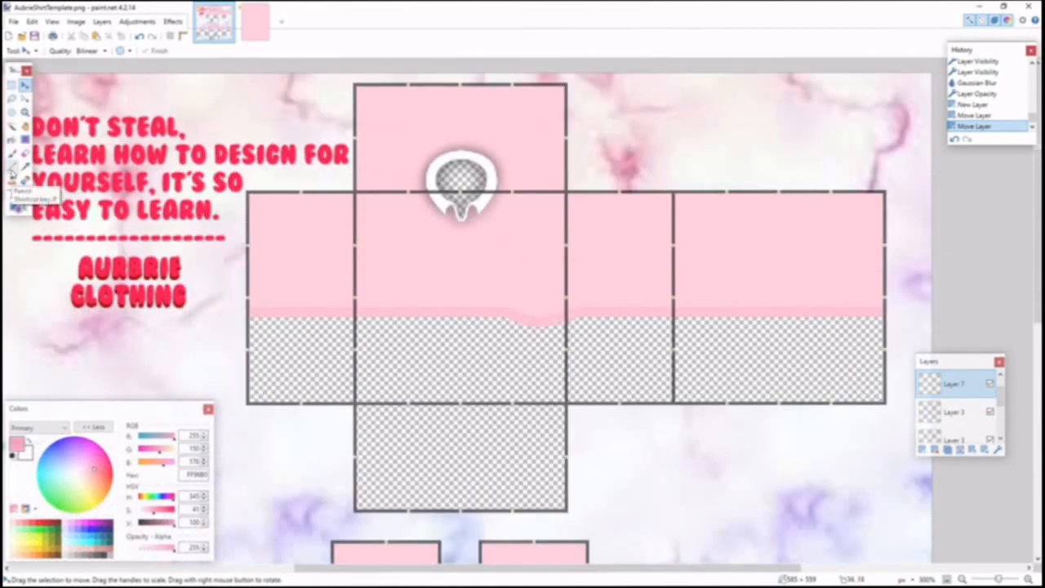
Step: With the Paintbrush in darker pink FF7597 at width 10, paint a vertical stripe along the left edge of the torso's front and top panels
{"action": "left_click", "coordinate": [13, 153]}
{"action": "left_click_drag", "start_coordinate": [154, 513], "coordinate": [160, 513]}
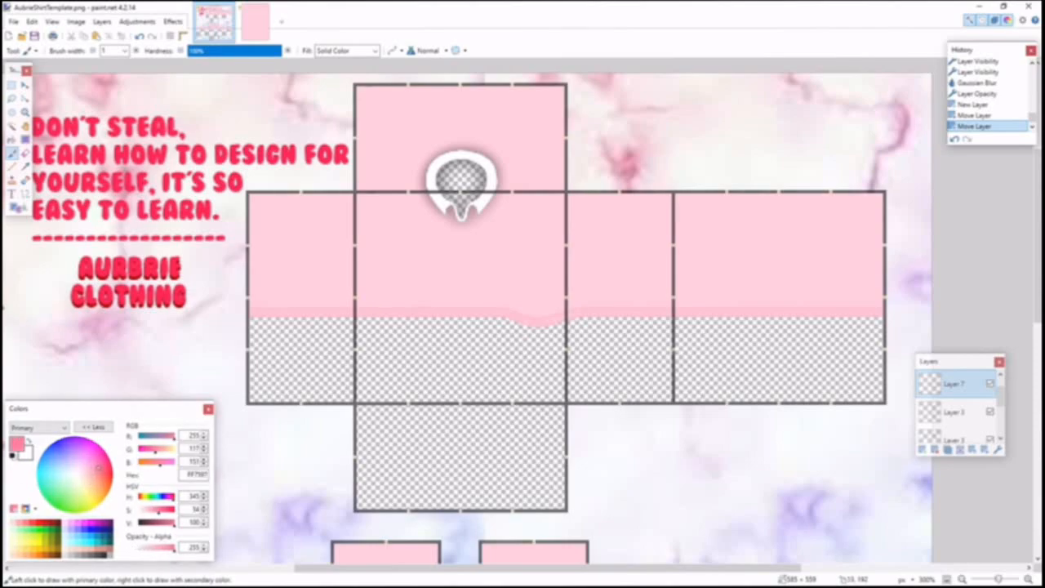
{"action": "scroll", "coordinate": [360, 144], "scroll_direction": "up", "scroll_amount": 2}
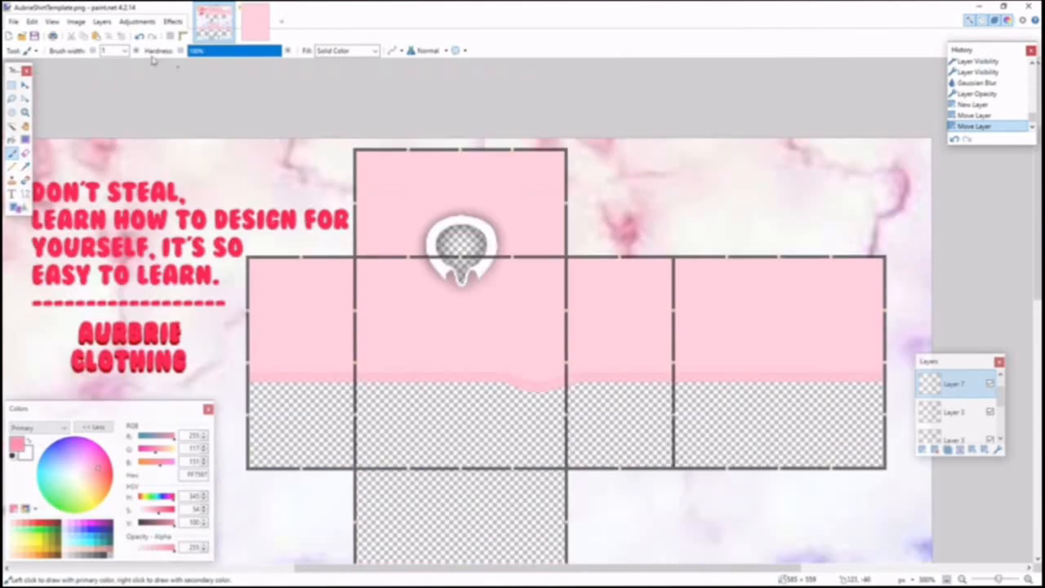
{"action": "left_click", "coordinate": [125, 51]}
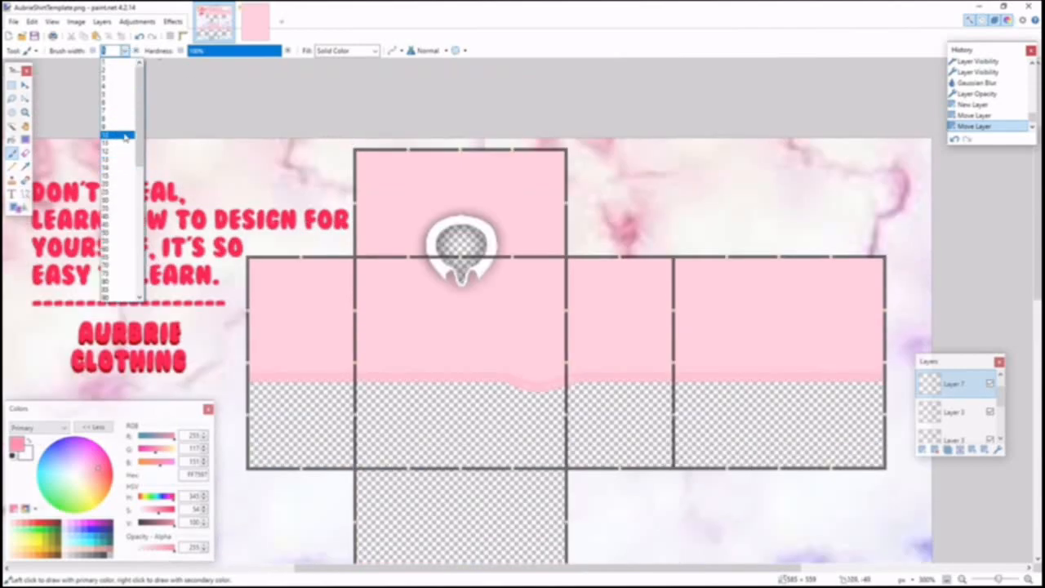
{"action": "left_click", "coordinate": [125, 136]}
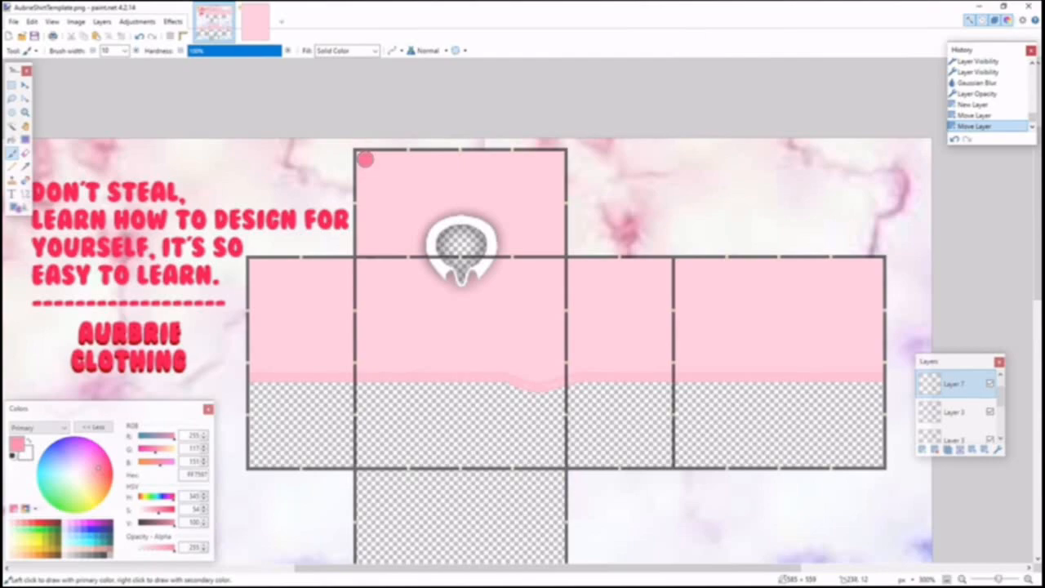
{"action": "scroll", "coordinate": [365, 159], "scroll_direction": "down", "scroll_amount": 3}
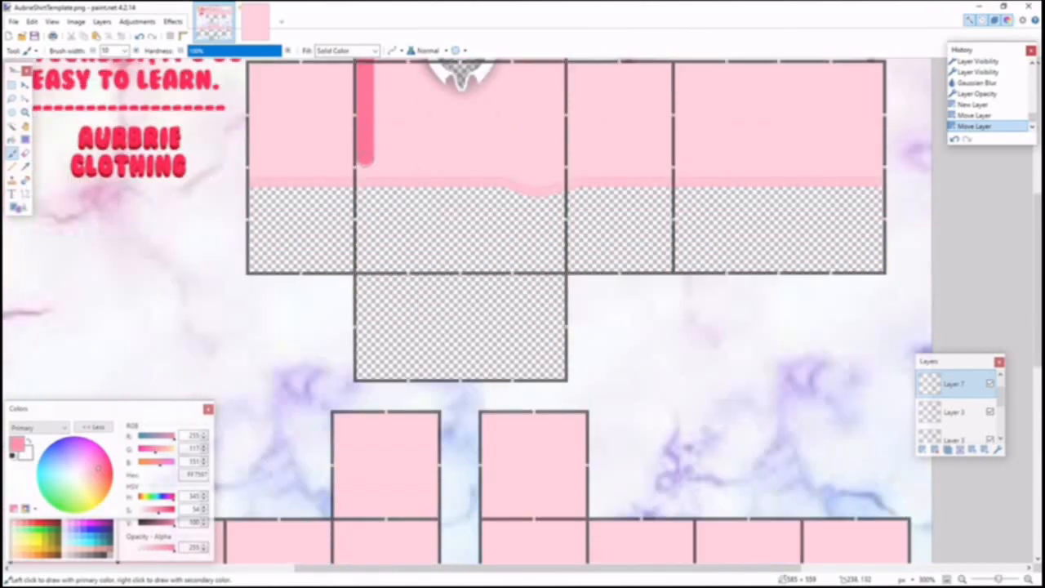
{"action": "left_click_drag", "start_coordinate": [365, 162], "coordinate": [364, 165]}
{"action": "scroll", "coordinate": [365, 168], "scroll_direction": "up", "scroll_amount": 4}
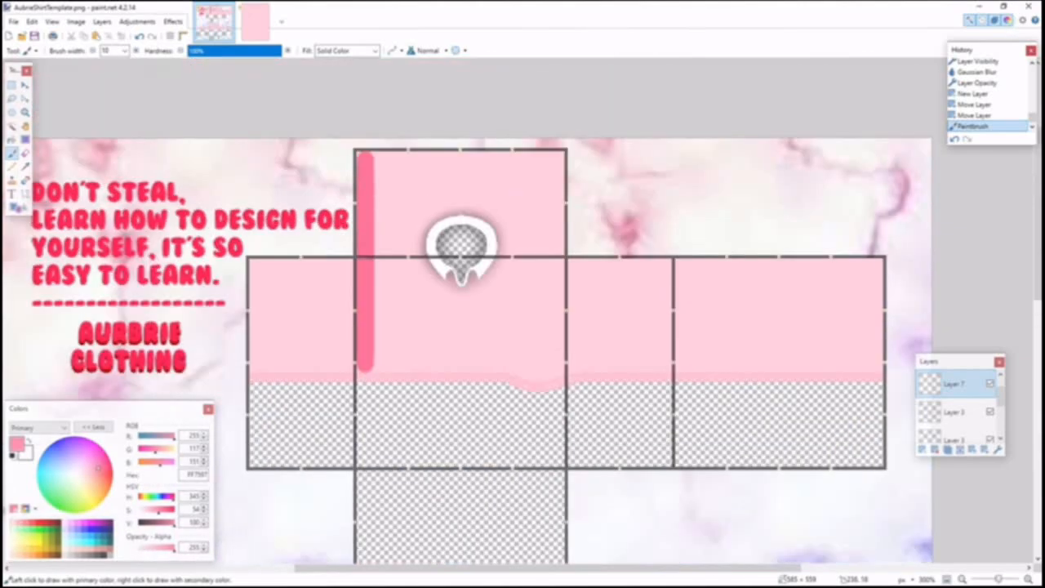
{"action": "left_click", "coordinate": [365, 168]}
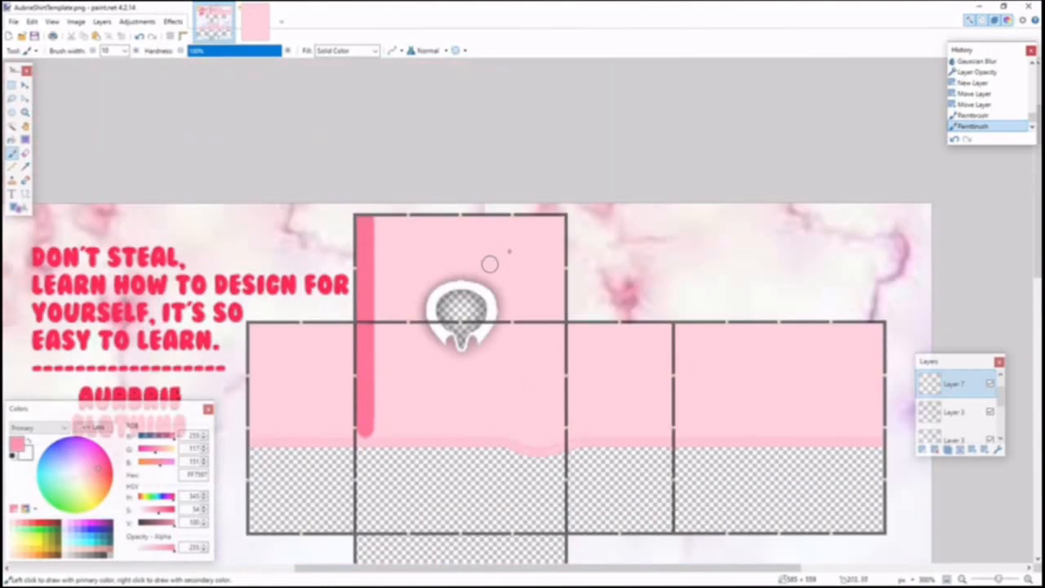
Step: Paint matching darker pink stripes along the right edge of the torso's front and top panels and across the top edge
{"action": "left_click_drag", "start_coordinate": [556, 223], "coordinate": [558, 427]}
{"action": "scroll", "coordinate": [558, 427], "scroll_direction": "down", "scroll_amount": 3}
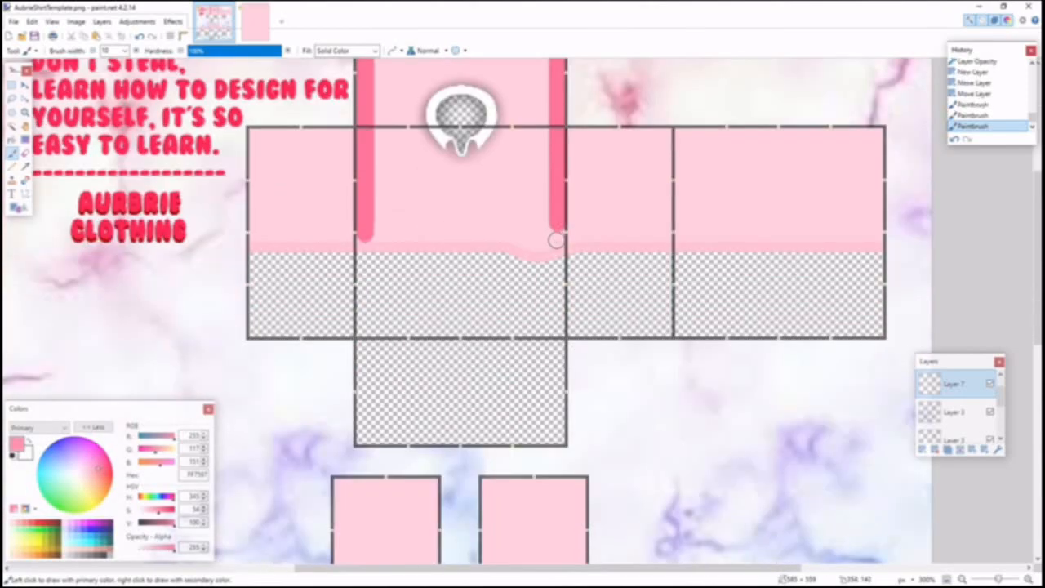
{"action": "scroll", "coordinate": [555, 239], "scroll_direction": "up", "scroll_amount": 3}
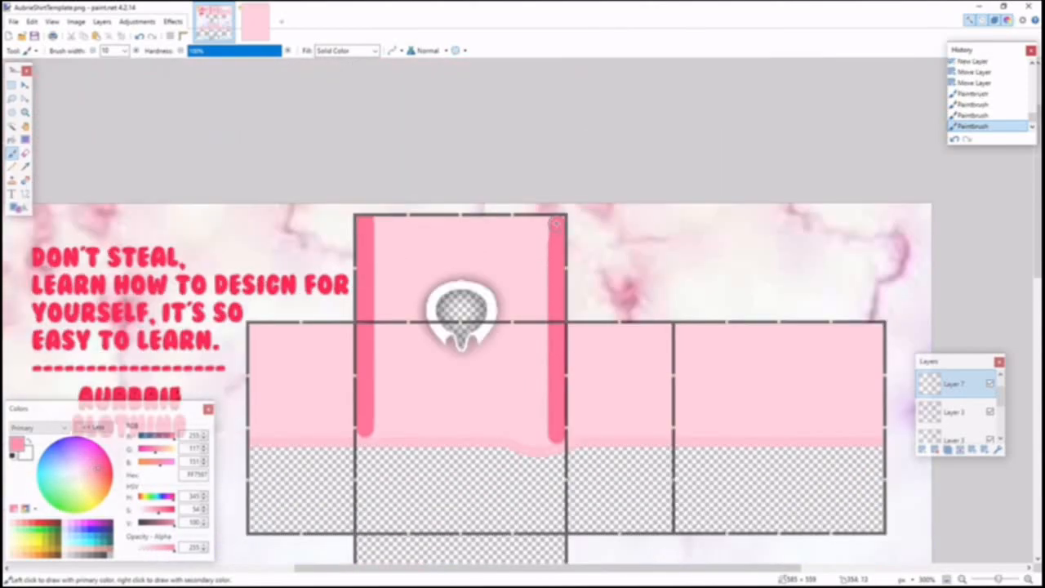
{"action": "scroll", "coordinate": [557, 223], "scroll_direction": "left", "scroll_amount": 3}
{"action": "mouse_move", "coordinate": [557, 224]}
{"action": "left_mouse_down"}
{"action": "mouse_move", "coordinate": [619, 223]}
{"action": "mouse_move", "coordinate": [557, 225]}
{"action": "left_mouse_up"}
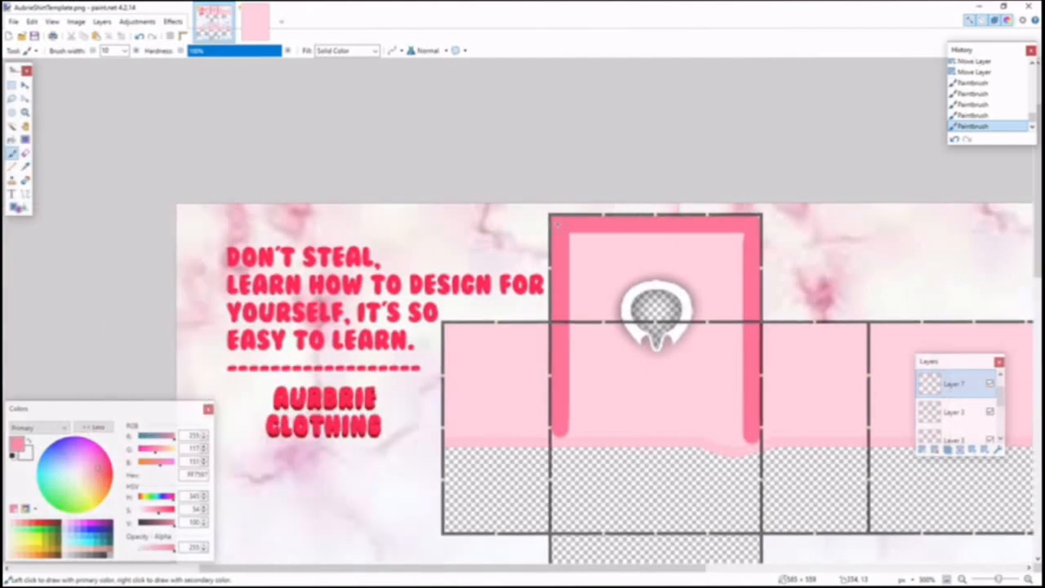
Step: Paint the shoulder seam curving beneath the white collar and a stripe along the front panel's hem
{"action": "scroll", "coordinate": [563, 321], "scroll_direction": "right", "scroll_amount": 1}
{"action": "mouse_move", "coordinate": [563, 321]}
{"action": "left_mouse_down"}
{"action": "mouse_move", "coordinate": [575, 349]}
{"action": "mouse_move", "coordinate": [611, 352]}
{"action": "mouse_move", "coordinate": [653, 325]}
{"action": "mouse_move", "coordinate": [679, 324]}
{"action": "left_mouse_up"}
{"action": "scroll", "coordinate": [541, 368], "scroll_direction": "down", "scroll_amount": 1}
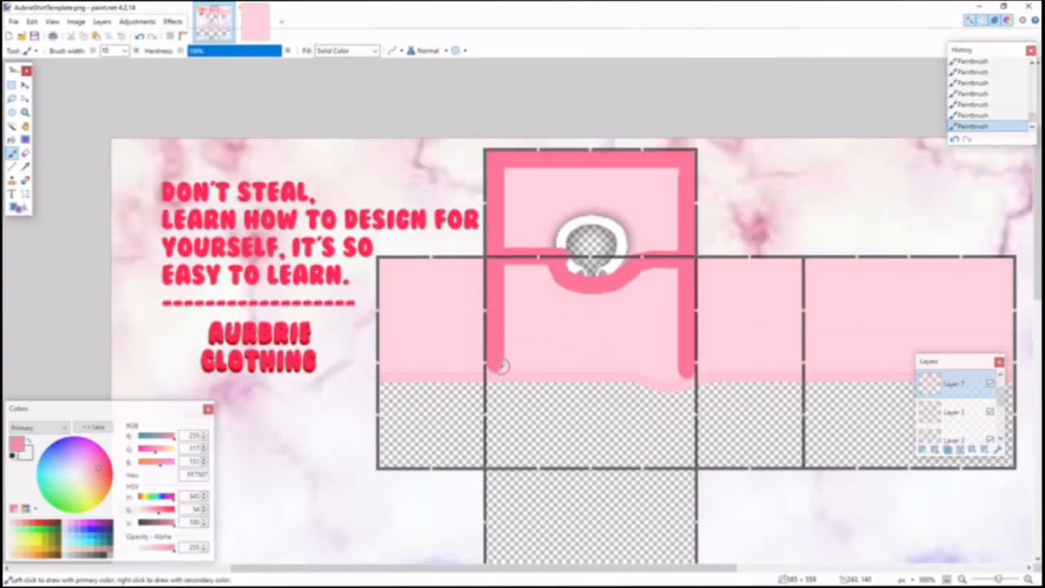
{"action": "scroll", "coordinate": [496, 366], "scroll_direction": "right", "scroll_amount": 3}
{"action": "left_click_drag", "start_coordinate": [496, 365], "coordinate": [496, 368]}
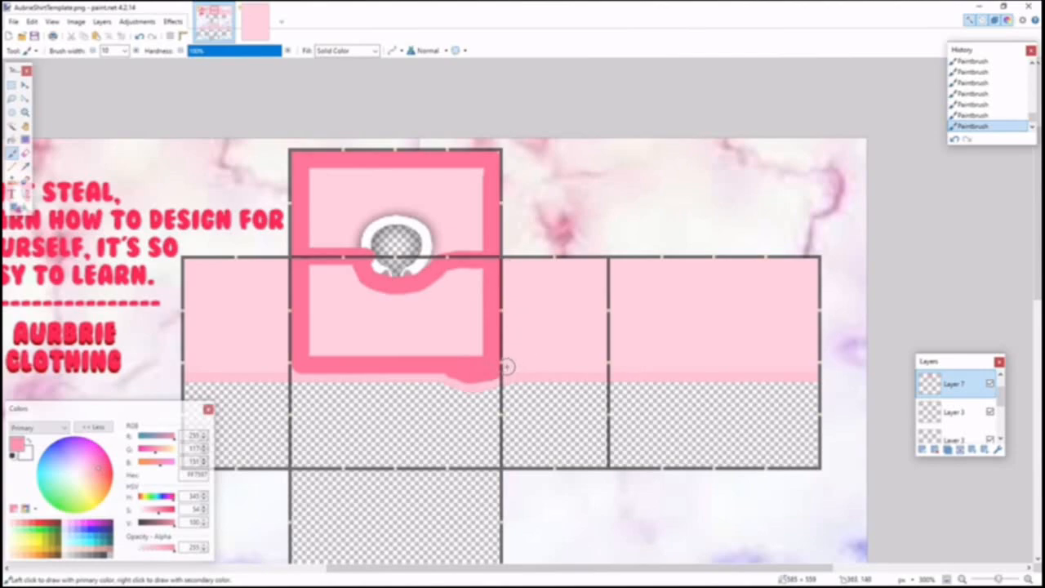
Step: Paint darker pink borders around the side panel right of the front and around the back panel
{"action": "scroll", "coordinate": [509, 365], "scroll_direction": "up", "scroll_amount": 2}
{"action": "mouse_move", "coordinate": [510, 366]}
{"action": "left_mouse_down"}
{"action": "mouse_move", "coordinate": [511, 330]}
{"action": "mouse_move", "coordinate": [450, 330]}
{"action": "mouse_move", "coordinate": [512, 330]}
{"action": "left_mouse_up"}
{"action": "scroll", "coordinate": [518, 352], "scroll_direction": "down", "scroll_amount": 1}
{"action": "scroll", "coordinate": [512, 330], "scroll_direction": "right", "scroll_amount": 2}
{"action": "scroll", "coordinate": [511, 329], "scroll_direction": "right", "scroll_amount": 3}
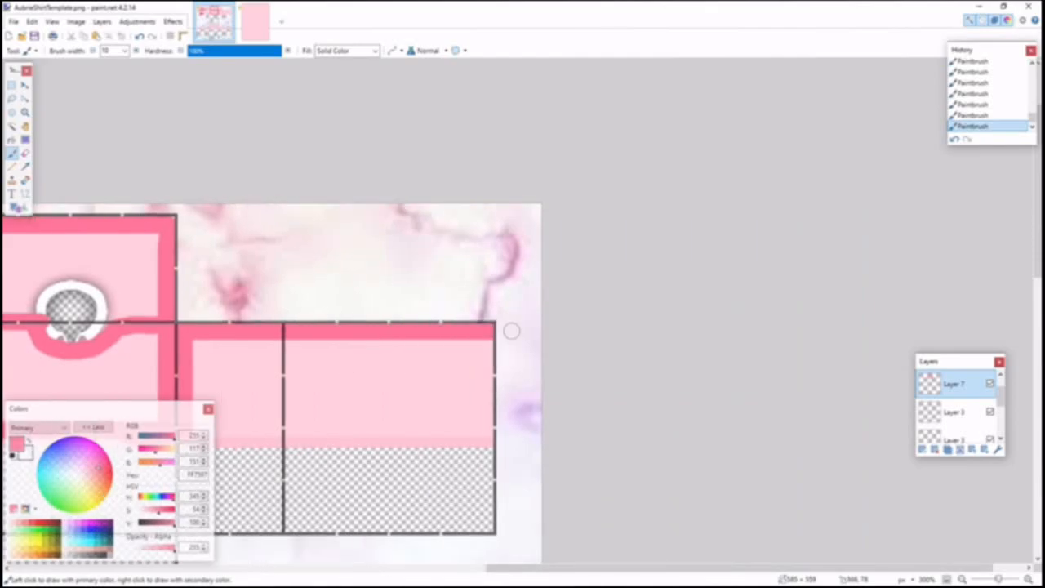
{"action": "scroll", "coordinate": [511, 330], "scroll_direction": "left", "scroll_amount": 1}
{"action": "scroll", "coordinate": [550, 338], "scroll_direction": "down", "scroll_amount": 2}
{"action": "scroll", "coordinate": [550, 338], "scroll_direction": "left", "scroll_amount": 8}
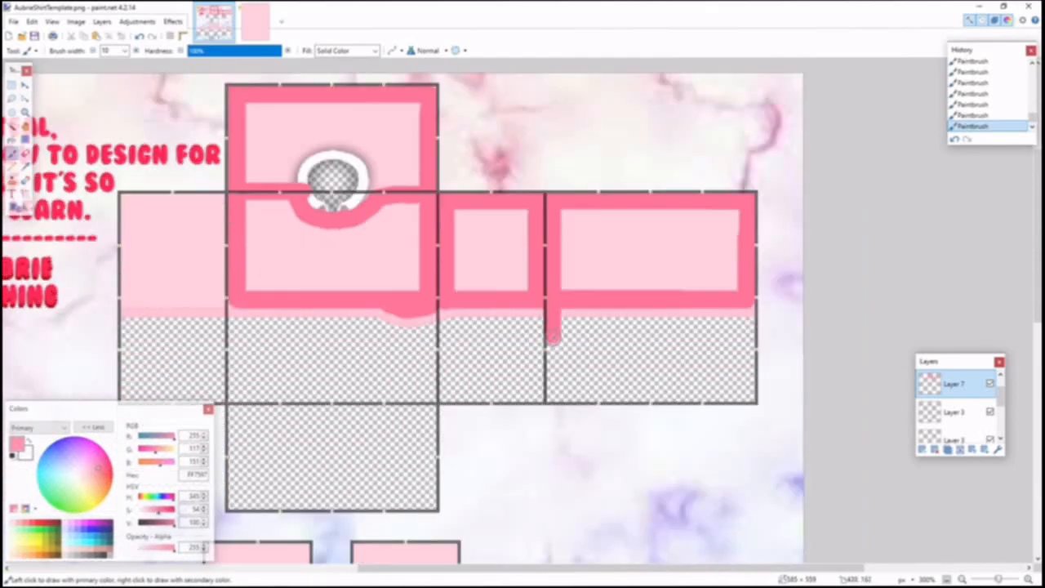
Step: Outline the remaining torso side panel, both sleeve top squares and all four left sleeve panels in darker pink
{"action": "scroll", "coordinate": [643, 337], "scroll_direction": "down", "scroll_amount": 2}
{"action": "scroll", "coordinate": [644, 337], "scroll_direction": "up", "scroll_amount": 2}
{"action": "scroll", "coordinate": [645, 337], "scroll_direction": "right", "scroll_amount": 4}
{"action": "left_click_drag", "start_coordinate": [343, 422], "coordinate": [432, 422]}
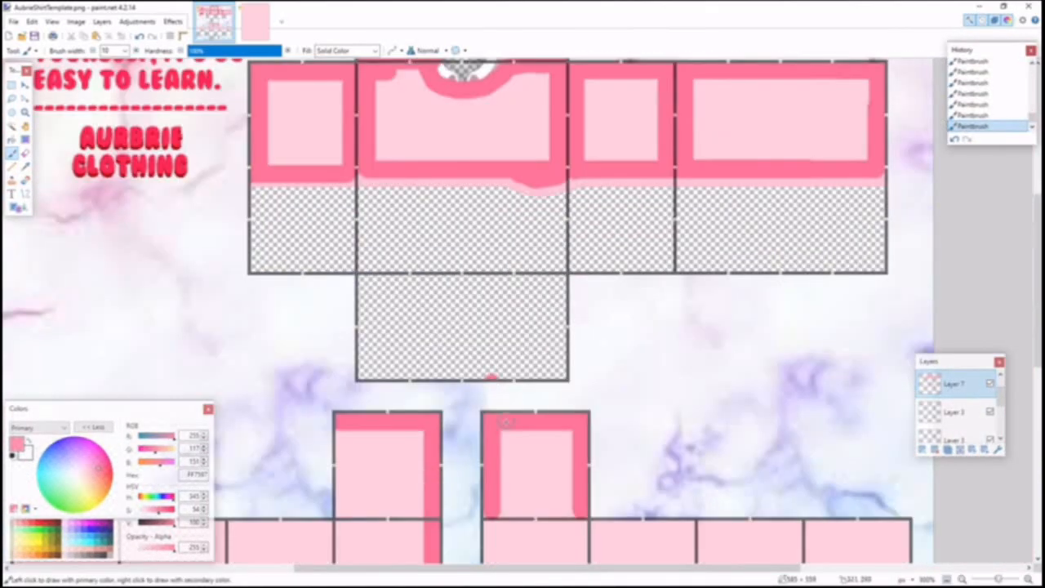
{"action": "scroll", "coordinate": [464, 271], "scroll_direction": "down", "scroll_amount": 4}
{"action": "left_click_drag", "start_coordinate": [408, 247], "coordinate": [498, 247]}
{"action": "scroll", "coordinate": [465, 270], "scroll_direction": "left", "scroll_amount": 6}
{"action": "left_click_drag", "start_coordinate": [879, 371], "coordinate": [558, 367]}
{"action": "scroll", "coordinate": [564, 360], "scroll_direction": "down", "scroll_amount": 1}
{"action": "left_click_drag", "start_coordinate": [776, 266], "coordinate": [779, 298]}
Step: Copy the outlined left sleeve, paste it over the right sleeve panels and clear the selection
{"action": "key", "text": "s"}
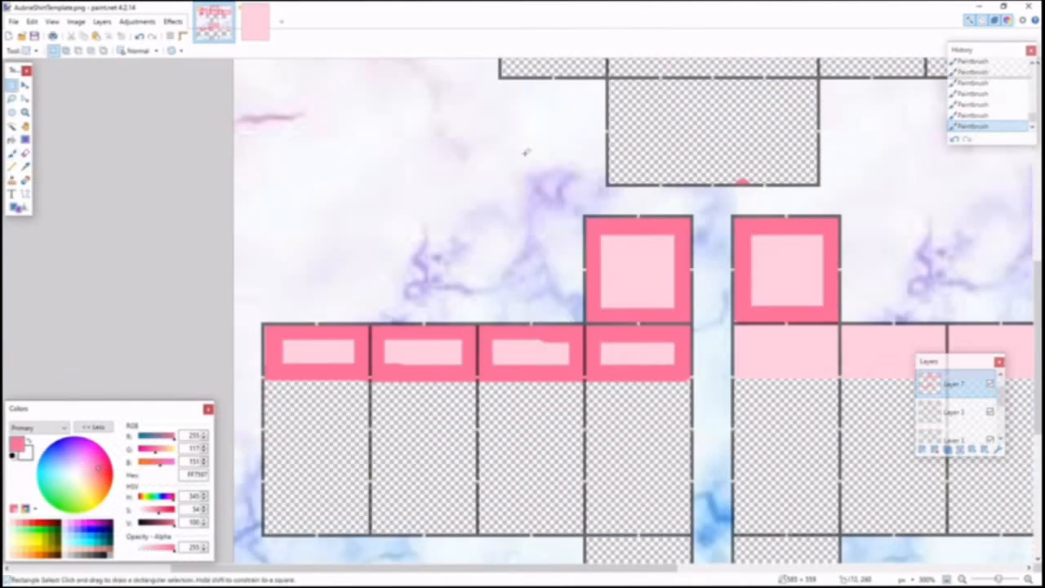
{"action": "left_click_drag", "start_coordinate": [256, 217], "coordinate": [694, 381]}
{"action": "key", "text": "ctrl+c"}
{"action": "key", "text": "ctrl+v"}
{"action": "left_click_drag", "start_coordinate": [255, 307], "coordinate": [868, 307]}
{"action": "scroll", "coordinate": [580, 343], "scroll_direction": "down", "scroll_amount": 1}
{"action": "key", "text": "ctrl+d"}
{"action": "scroll", "coordinate": [574, 344], "scroll_direction": "up", "scroll_amount": 1}
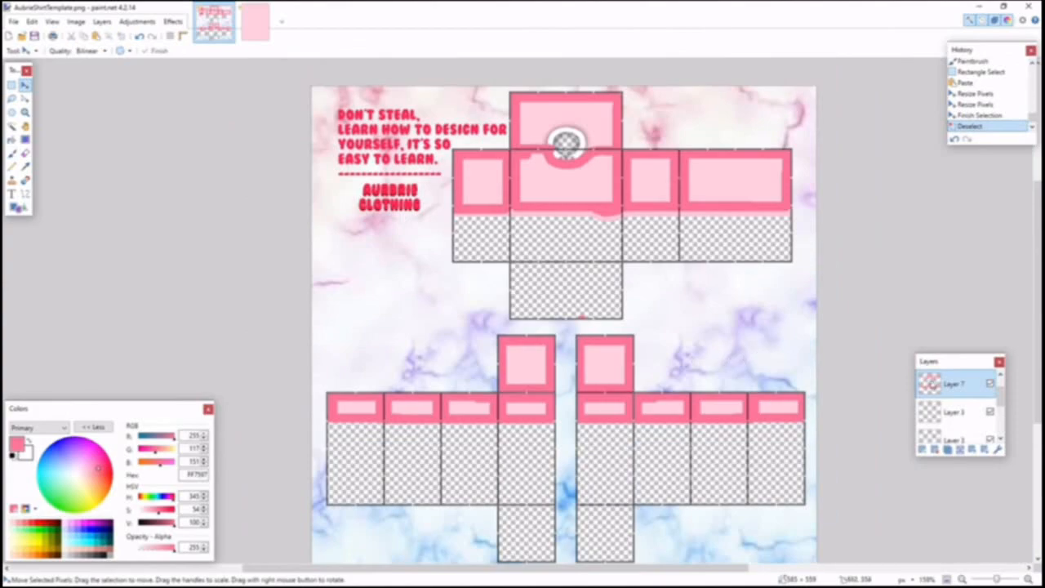
Step: Compare the shirt with Layer 7 hidden and shown, then apply a Gaussian Blur of radius 17 to its outlines
{"action": "left_click", "coordinate": [989, 386]}
{"action": "left_click", "coordinate": [989, 386]}
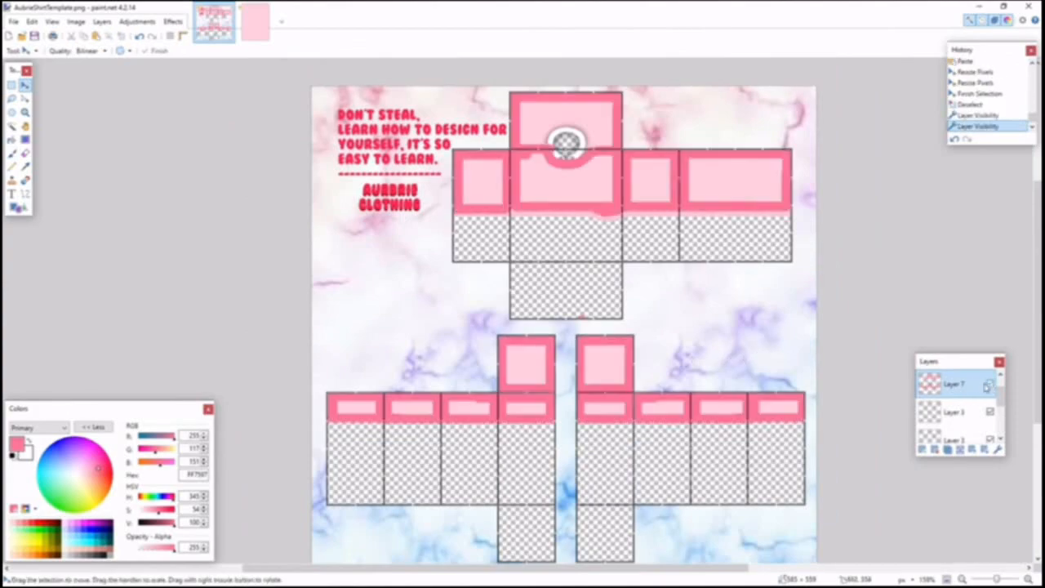
{"action": "left_click", "coordinate": [172, 22]}
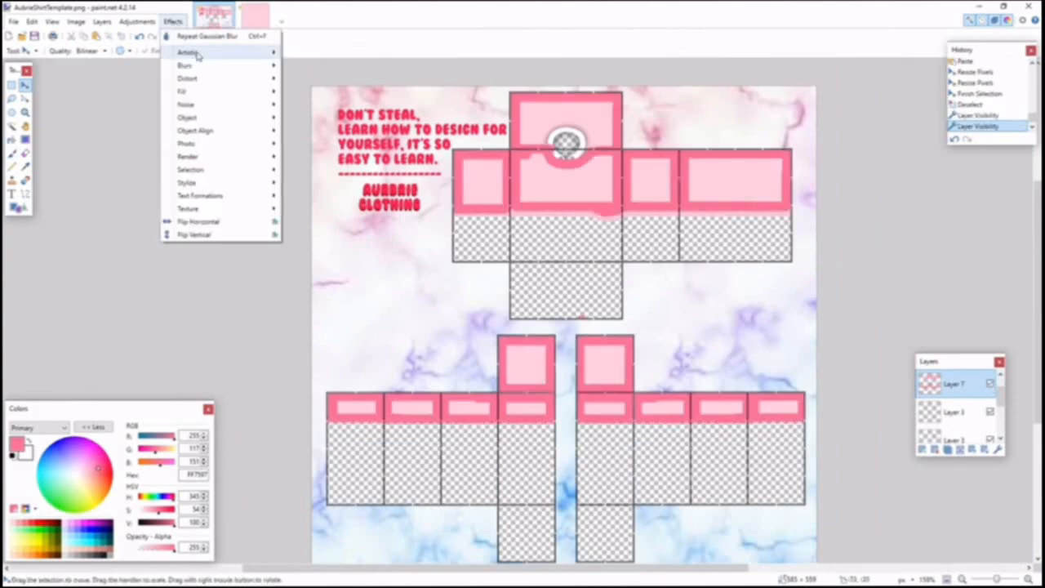
{"action": "mouse_move", "coordinate": [196, 65]}
{"action": "left_click", "coordinate": [315, 91]}
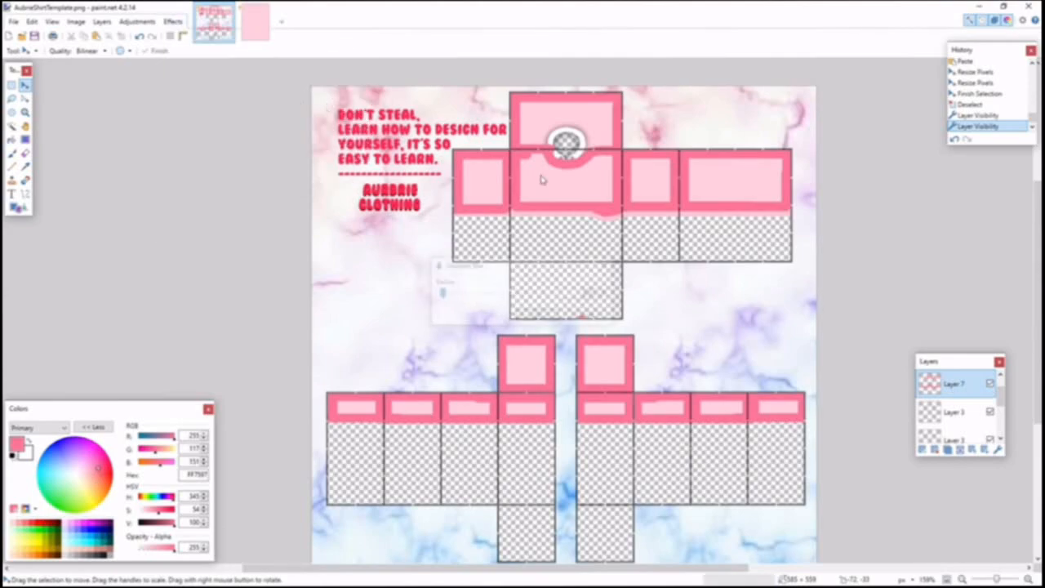
{"action": "left_click_drag", "start_coordinate": [508, 265], "coordinate": [763, 243]}
{"action": "left_click", "coordinate": [752, 262]}
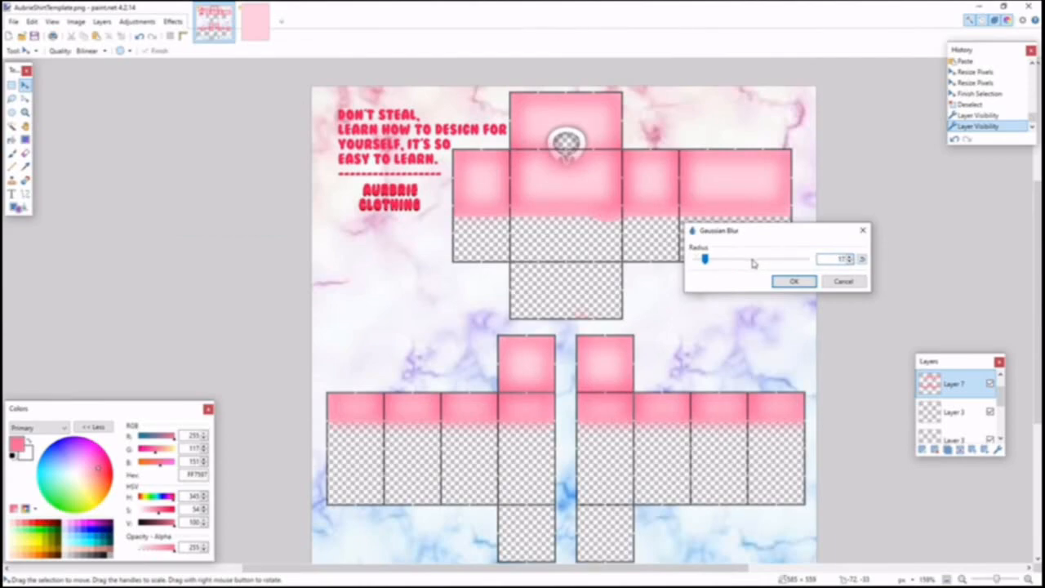
{"action": "left_click", "coordinate": [786, 284]}
Step: Try the Overlay blend mode on Layer 7, return it to Normal and lower the layer's opacity
{"action": "double_click", "coordinate": [929, 382]}
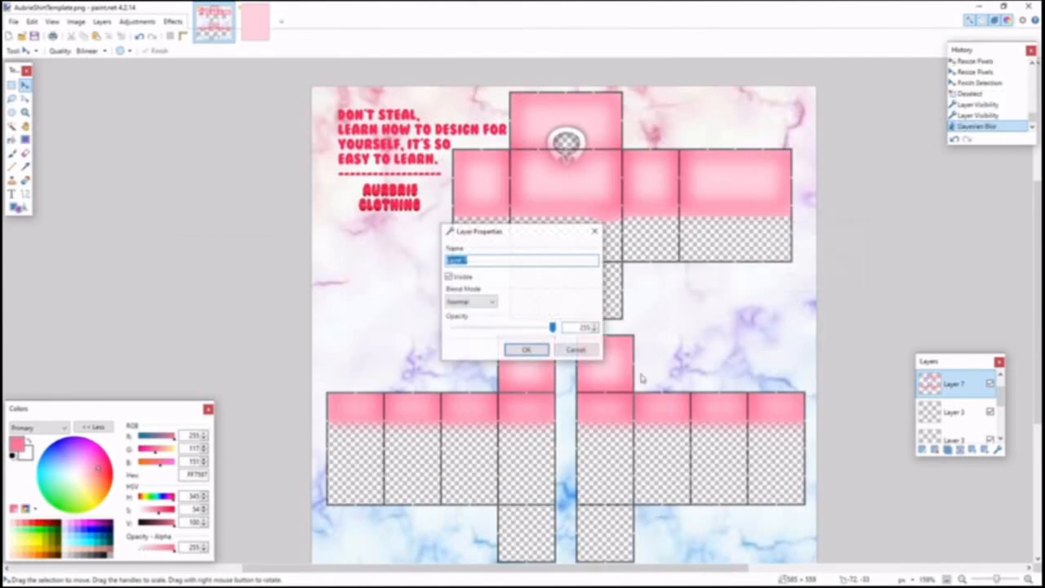
{"action": "left_click", "coordinate": [457, 301]}
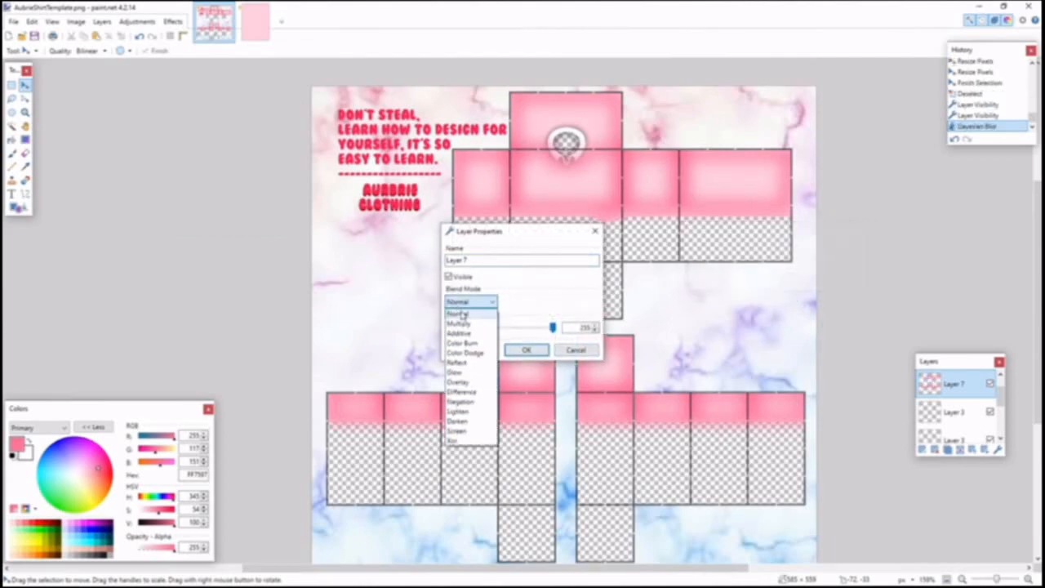
{"action": "left_click", "coordinate": [468, 374]}
{"action": "left_click", "coordinate": [474, 302]}
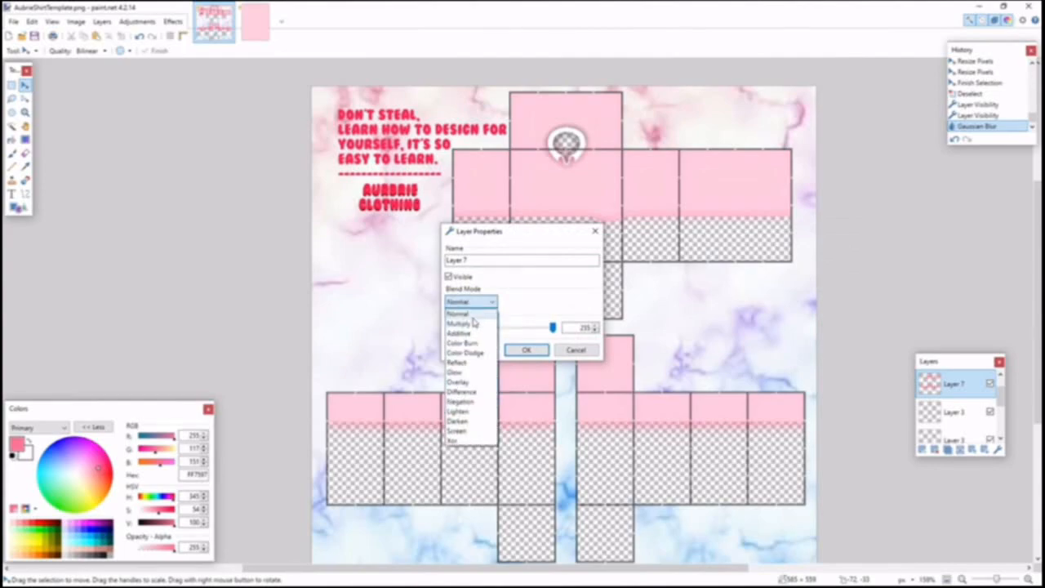
{"action": "left_click", "coordinate": [473, 315]}
{"action": "left_click", "coordinate": [472, 302]}
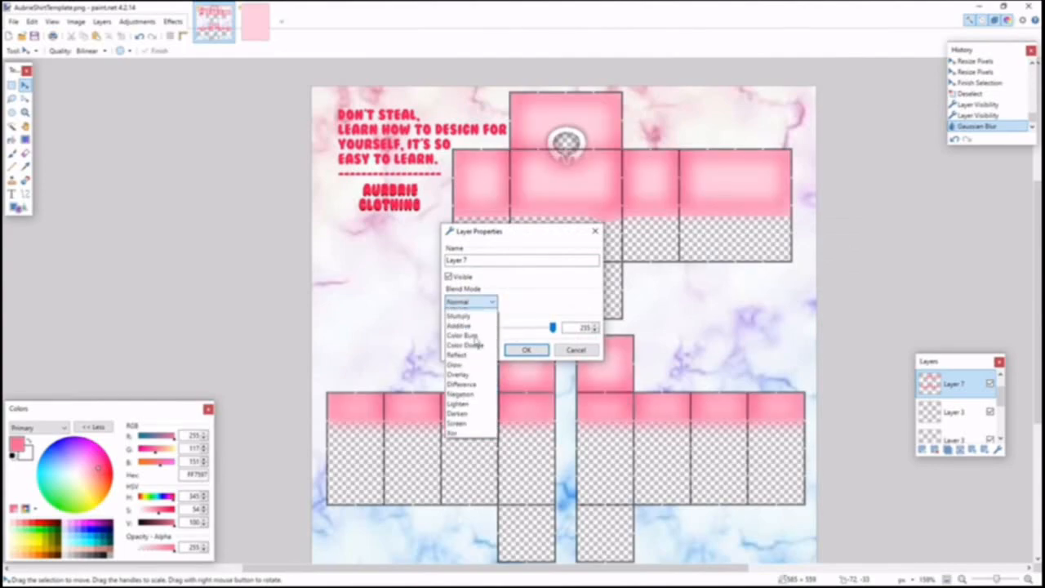
{"action": "left_click", "coordinate": [459, 381]}
{"action": "left_click_drag", "start_coordinate": [552, 327], "coordinate": [606, 320]}
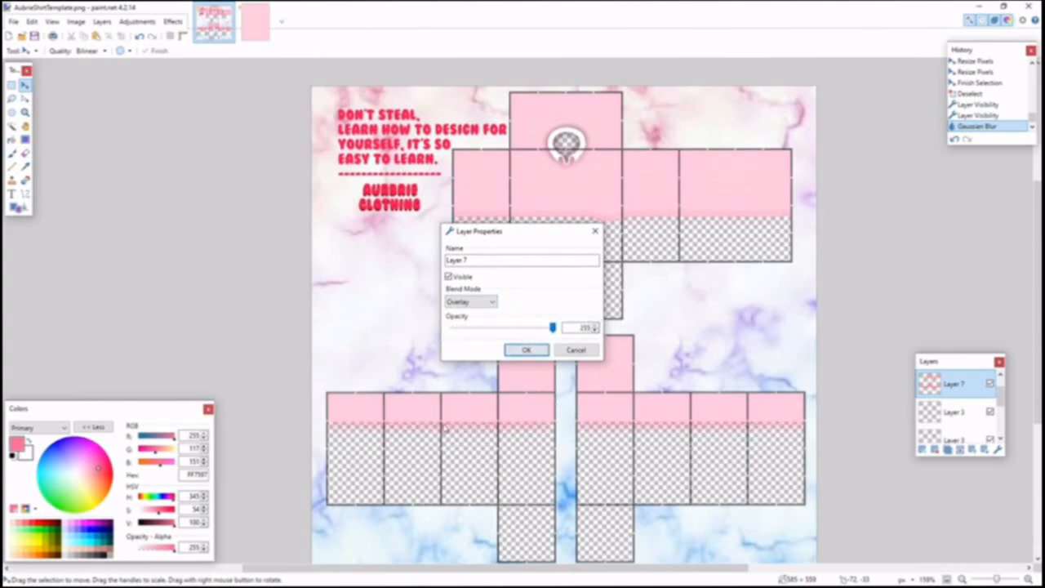
{"action": "left_click", "coordinate": [475, 304]}
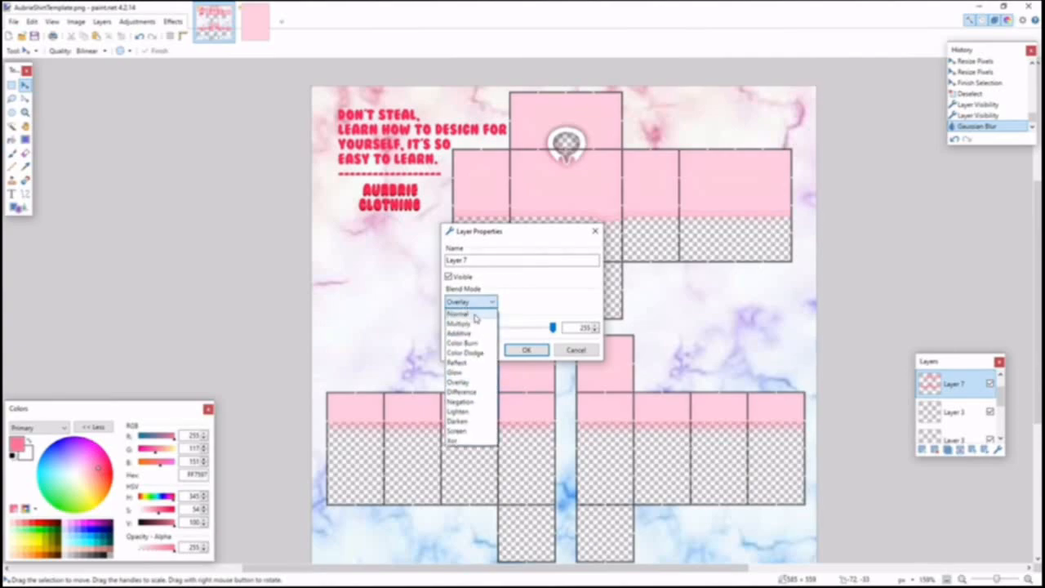
{"action": "left_click", "coordinate": [459, 314]}
{"action": "left_click_drag", "start_coordinate": [554, 333], "coordinate": [495, 333]}
{"action": "left_click", "coordinate": [511, 350]}
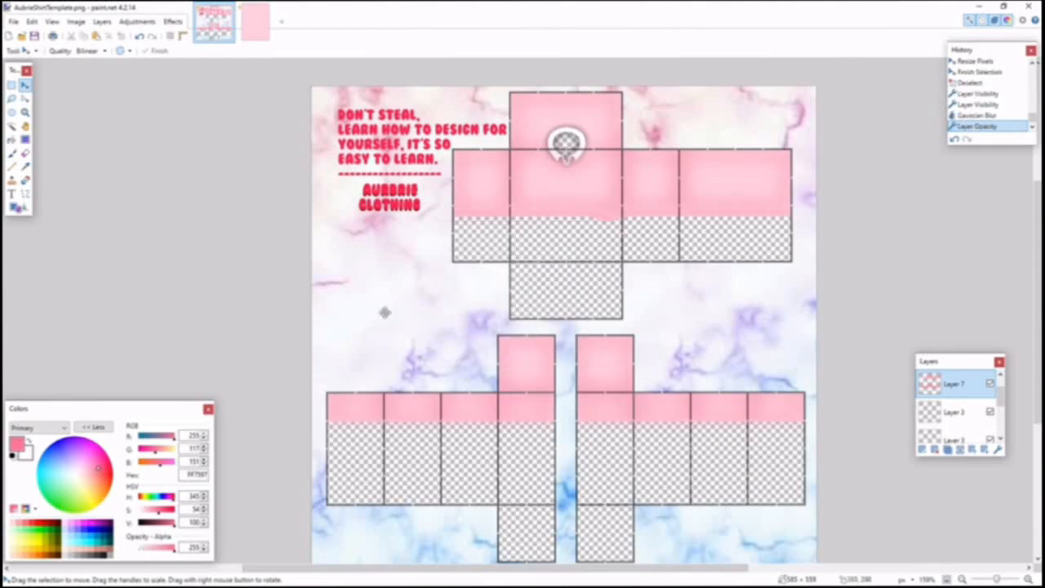
Step: Select and cut the blurred shading that spills below the pink on both sleeves
{"action": "left_click", "coordinate": [11, 84]}
{"action": "scroll", "coordinate": [564, 327], "scroll_direction": "down", "scroll_amount": 3}
{"action": "left_click_drag", "start_coordinate": [316, 359], "coordinate": [816, 290]}
{"action": "key", "text": "ctrl+x"}
{"action": "scroll", "coordinate": [563, 326], "scroll_direction": "up", "scroll_amount": 3}
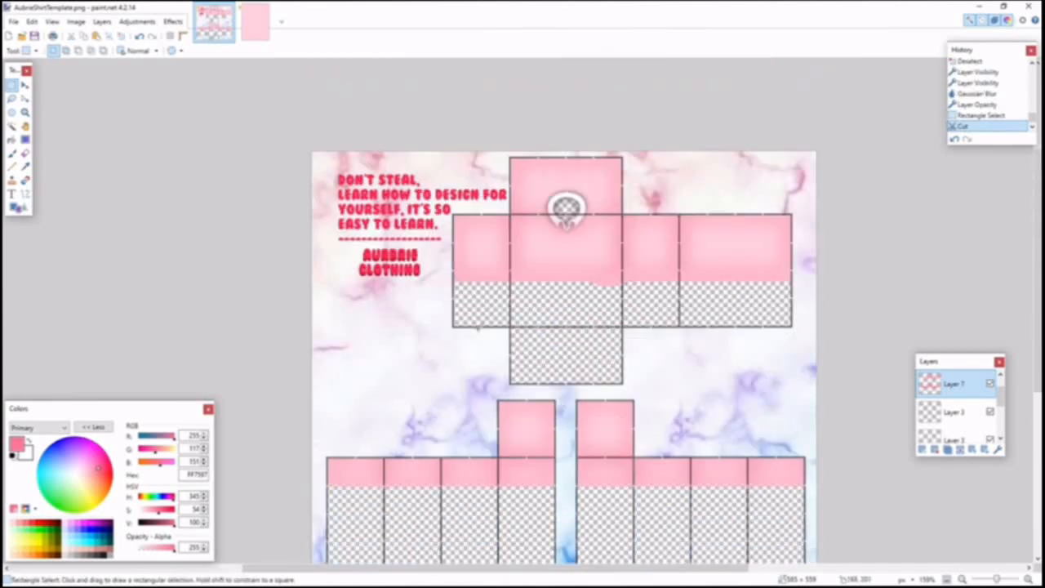
Step: Select and cut the blurred shading that spills below the straight hem of the torso's front, side and back panels
{"action": "left_click_drag", "start_coordinate": [443, 387], "coordinate": [597, 280]}
{"action": "key", "text": "ctrl+x"}
{"action": "scroll", "coordinate": [606, 327], "scroll_direction": "up", "scroll_amount": 6}
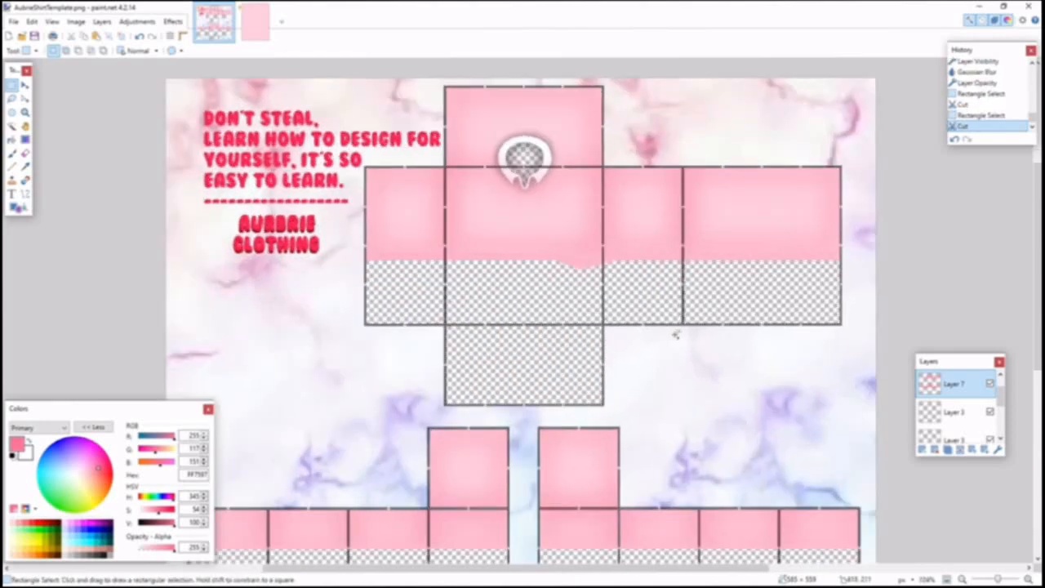
{"action": "left_click_drag", "start_coordinate": [583, 318], "coordinate": [1020, 215]}
{"action": "key", "text": "ctrl+x"}
{"action": "left_click_drag", "start_coordinate": [479, 232], "coordinate": [949, 191]}
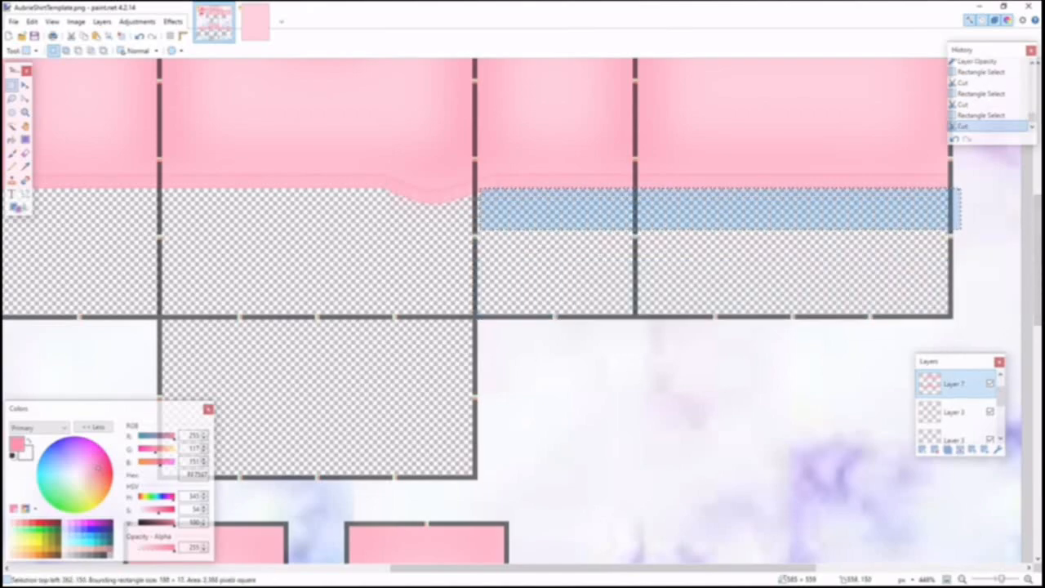
{"action": "key", "text": "ctrl+x"}
{"action": "scroll", "coordinate": [450, 250], "scroll_direction": "up", "scroll_amount": 4}
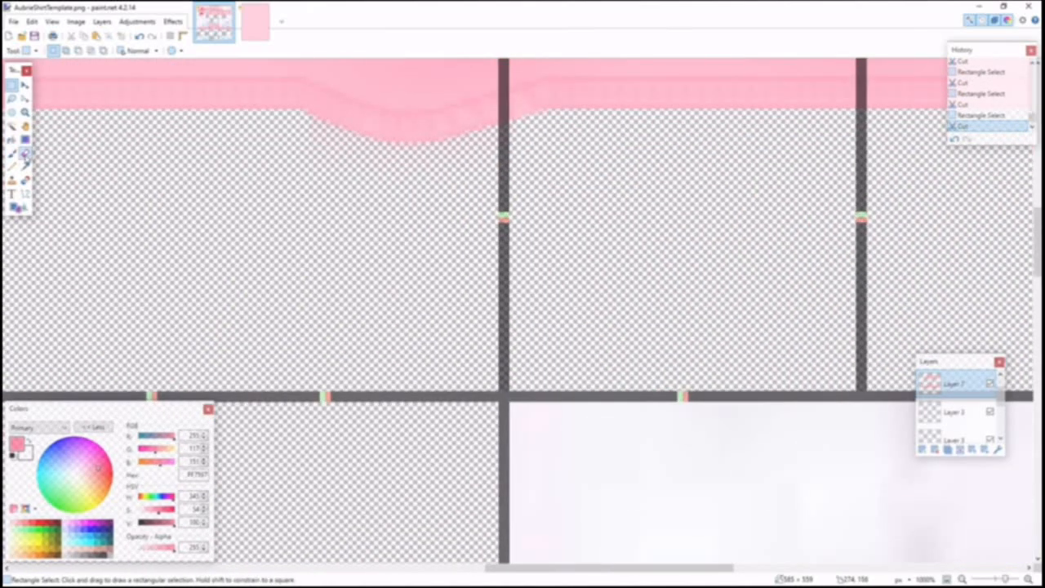
Step: Erase the leftover shading beneath the curved dip of the front hem with a 10-wide Eraser
{"action": "left_click", "coordinate": [24, 152]}
{"action": "scroll", "coordinate": [329, 240], "scroll_direction": "up", "scroll_amount": 3}
{"action": "mouse_move", "coordinate": [347, 286]}
{"action": "left_mouse_down"}
{"action": "mouse_move", "coordinate": [408, 299]}
{"action": "mouse_move", "coordinate": [531, 280]}
{"action": "mouse_move", "coordinate": [515, 307]}
{"action": "left_mouse_up"}
{"action": "scroll", "coordinate": [505, 318], "scroll_direction": "down", "scroll_amount": 3}
{"action": "scroll", "coordinate": [505, 318], "scroll_direction": "down", "scroll_amount": 6}
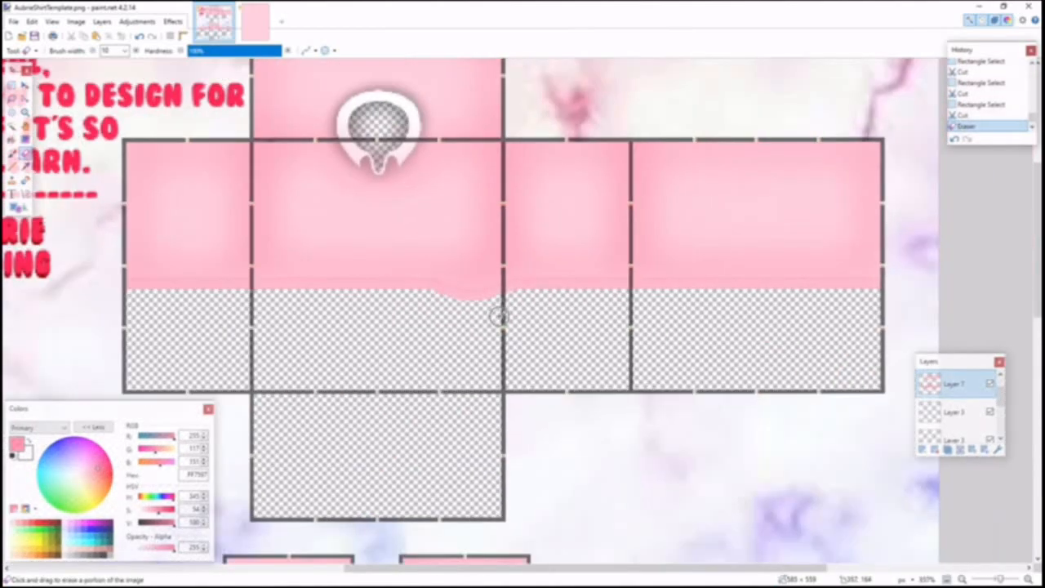
{"action": "scroll", "coordinate": [406, 308], "scroll_direction": "down", "scroll_amount": 2}
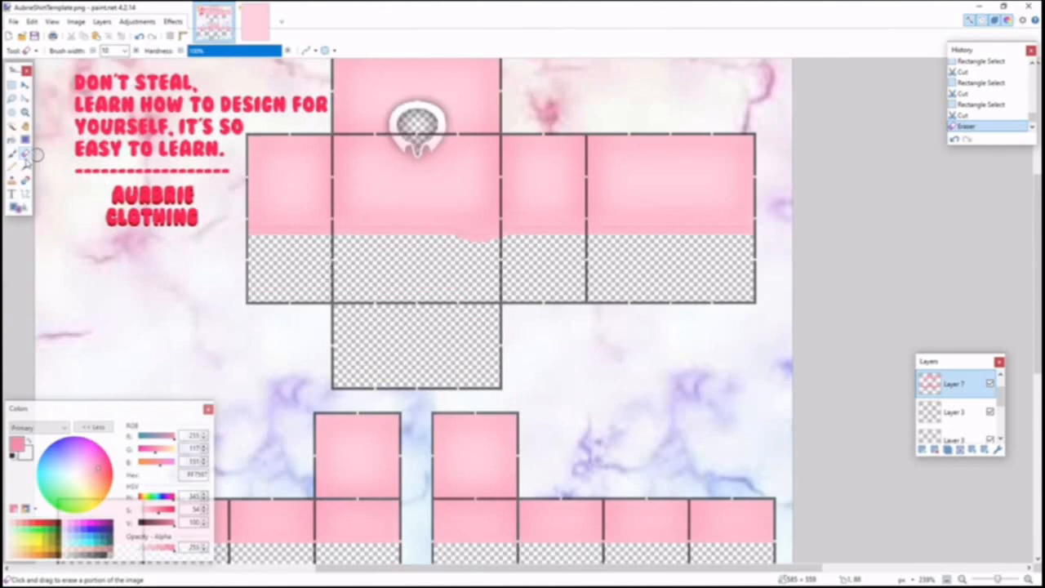
Step: Set up the Paintbrush with white at width 4 and add a new layer above the Layer 7 shading
{"action": "left_click", "coordinate": [13, 153]}
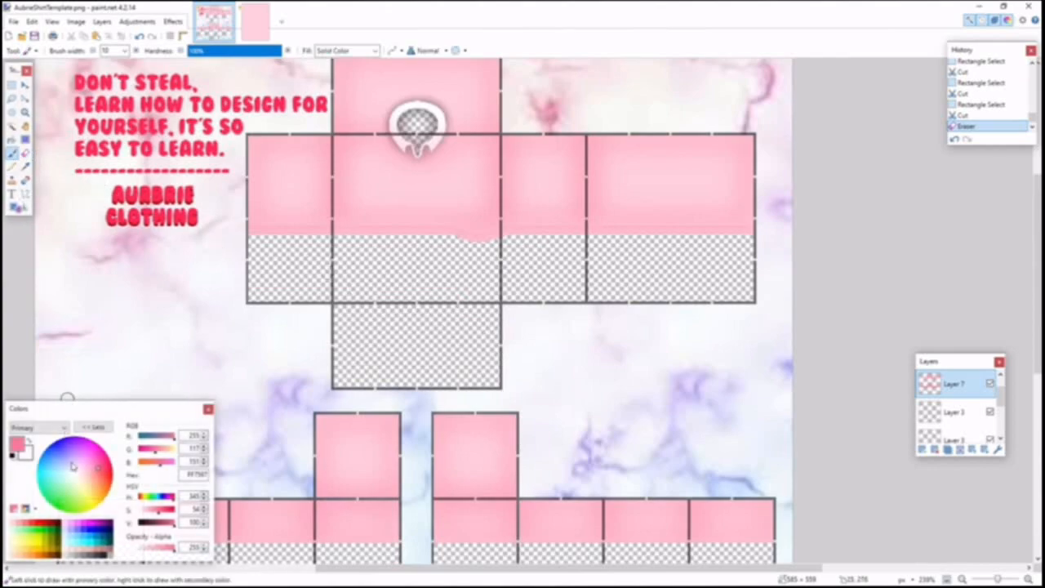
{"action": "left_click", "coordinate": [28, 442]}
{"action": "left_click", "coordinate": [94, 52]}
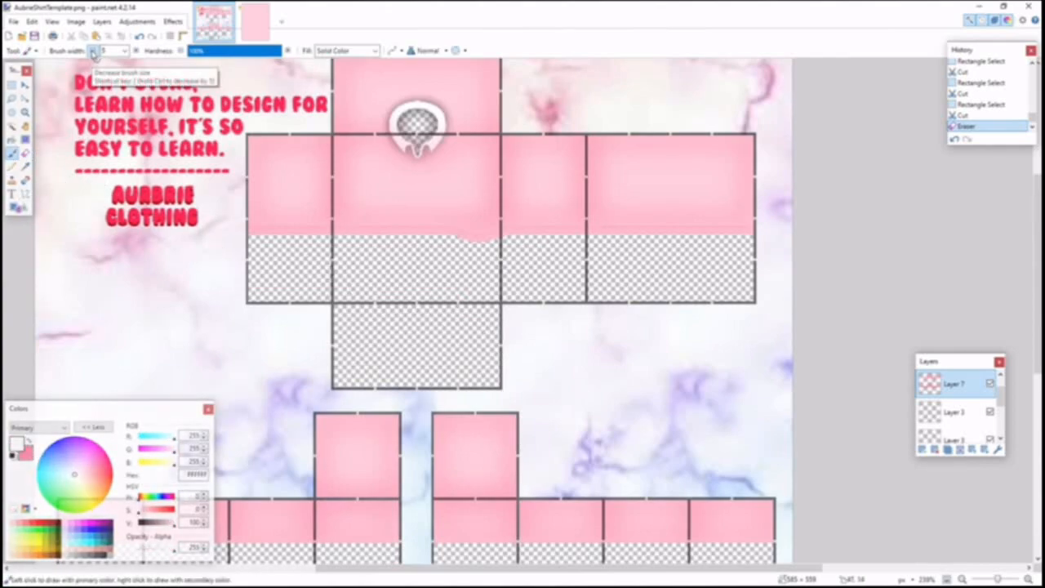
{"action": "mouse_move", "coordinate": [356, 167]}
{"action": "left_mouse_down"}
{"action": "mouse_move", "coordinate": [369, 181]}
{"action": "mouse_move", "coordinate": [420, 187]}
{"action": "left_mouse_up"}
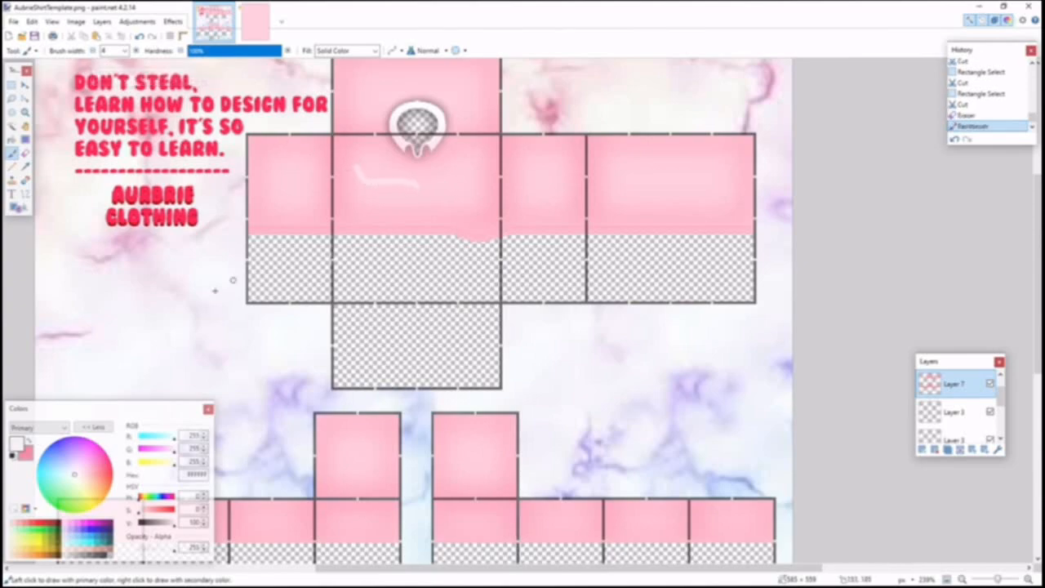
{"action": "key", "text": "ctrl+z"}
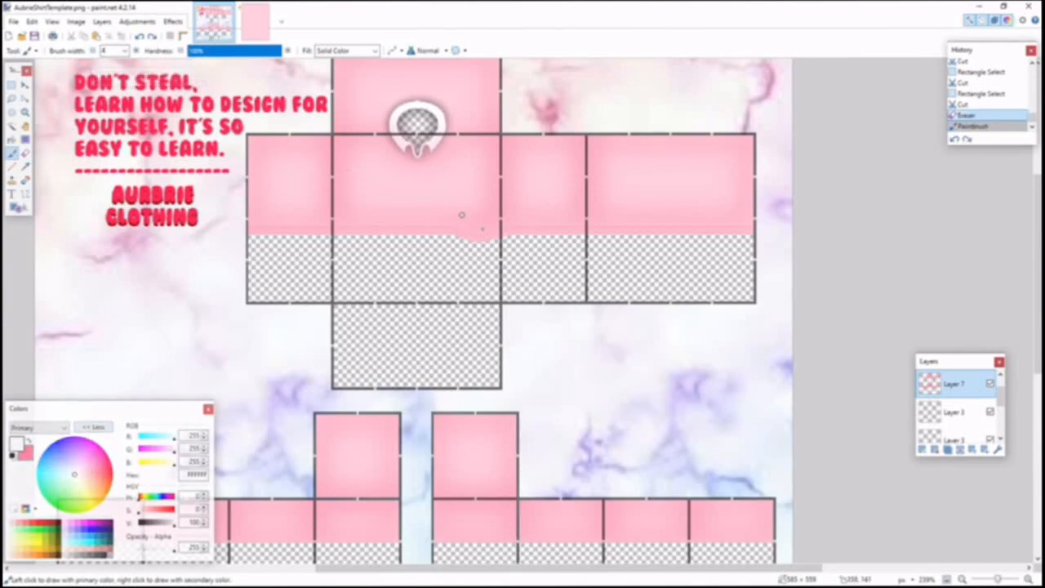
{"action": "left_click", "coordinate": [923, 449]}
Step: Paint short white squiggles as highlights in the middle of each pink torso panel, including the top panel beside the collar
{"action": "left_click_drag", "start_coordinate": [636, 199], "coordinate": [705, 172]}
{"action": "left_click_drag", "start_coordinate": [544, 168], "coordinate": [540, 208]}
{"action": "mouse_move", "coordinate": [446, 183]}
{"action": "left_mouse_down"}
{"action": "mouse_move", "coordinate": [369, 181]}
{"action": "mouse_move", "coordinate": [480, 201]}
{"action": "left_mouse_up"}
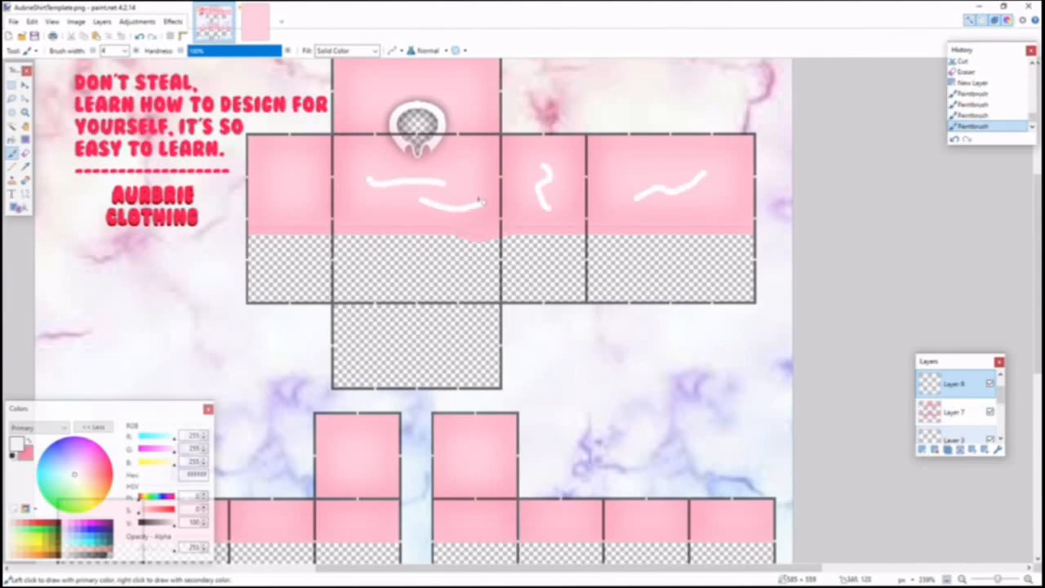
{"action": "left_click_drag", "start_coordinate": [302, 174], "coordinate": [284, 196]}
{"action": "scroll", "coordinate": [312, 189], "scroll_direction": "up", "scroll_amount": 2}
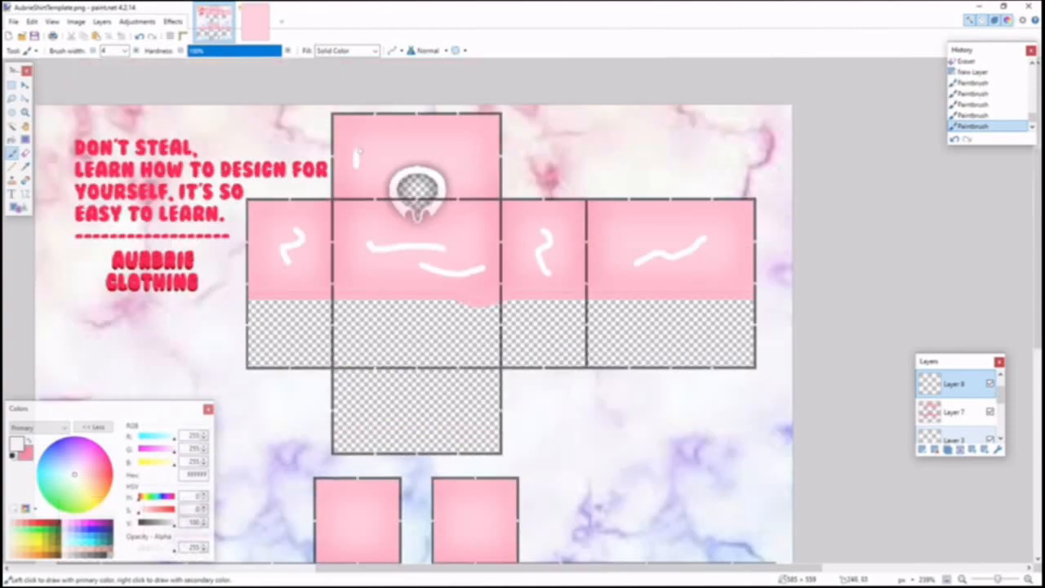
Step: Paint short white highlight squiggles on the pink panels of both sleeves
{"action": "scroll", "coordinate": [424, 139], "scroll_direction": "down", "scroll_amount": 5}
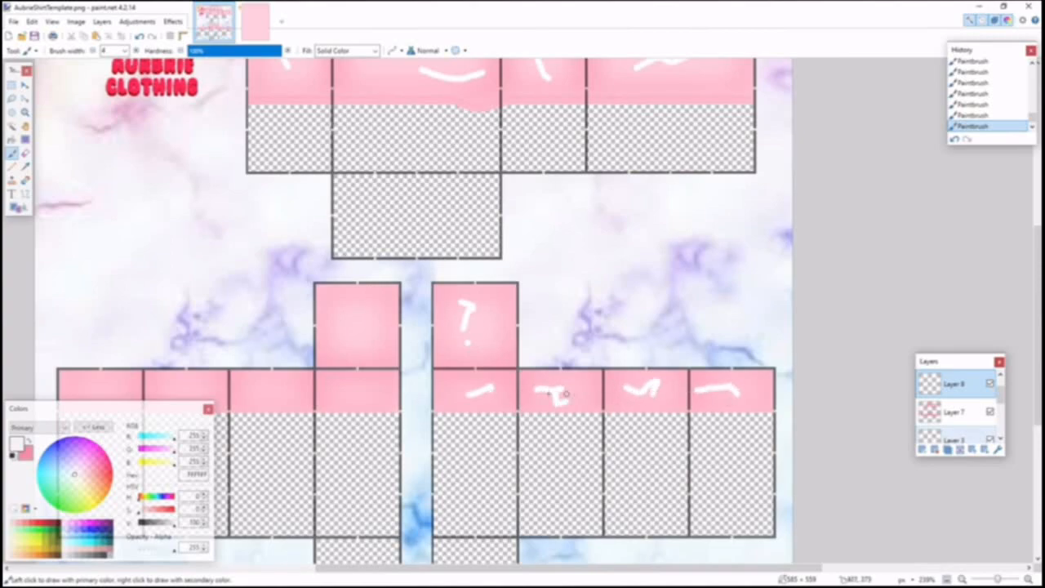
{"action": "scroll", "coordinate": [416, 396], "scroll_direction": "up", "scroll_amount": 2}
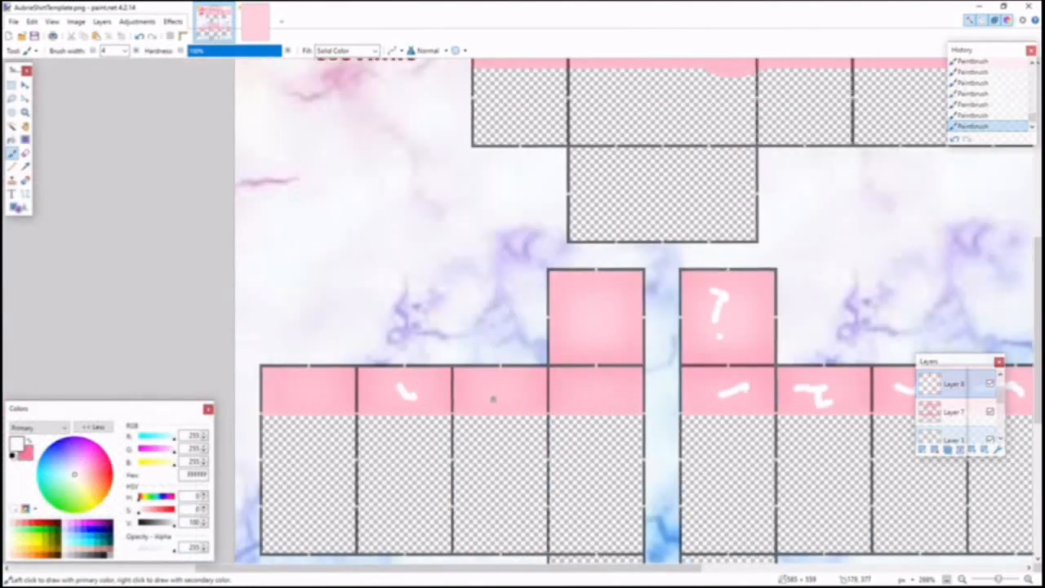
{"action": "left_click_drag", "start_coordinate": [562, 385], "coordinate": [601, 389]}
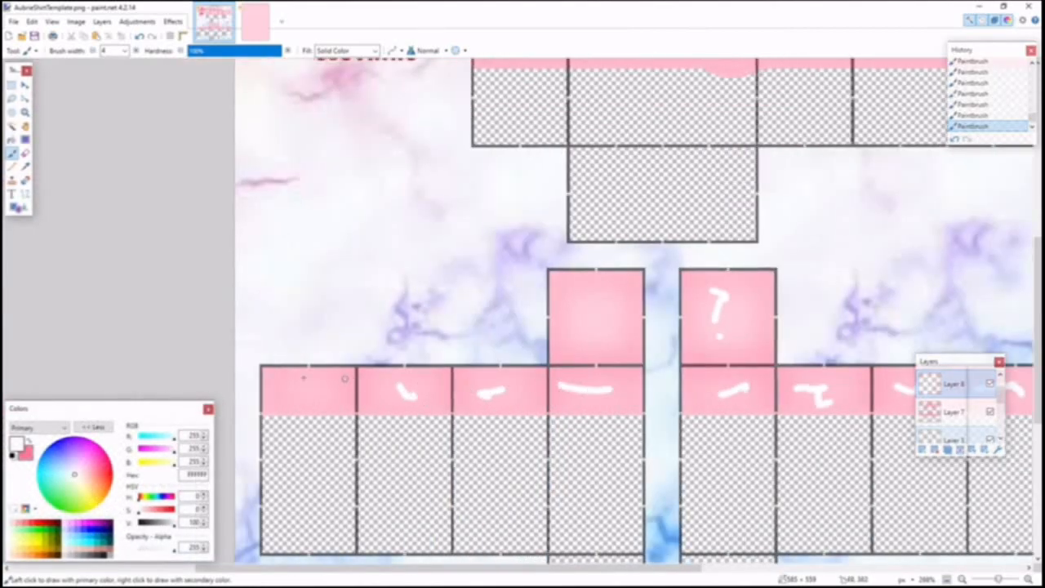
{"action": "left_click_drag", "start_coordinate": [287, 392], "coordinate": [335, 392]}
{"action": "scroll", "coordinate": [495, 352], "scroll_direction": "up", "scroll_amount": 3}
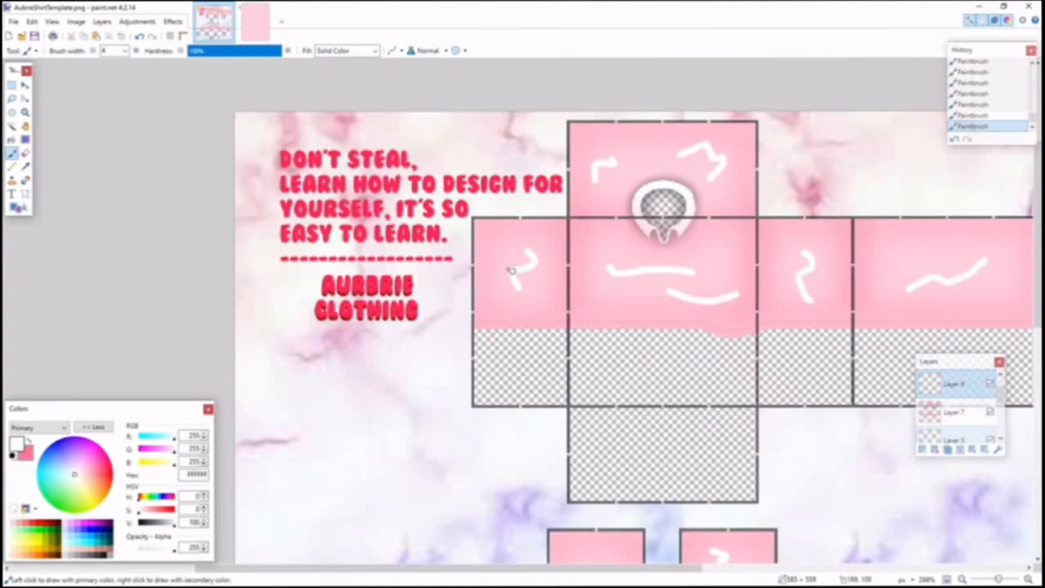
{"action": "scroll", "coordinate": [299, 114], "scroll_direction": "down", "scroll_amount": 3}
{"action": "scroll", "coordinate": [418, 189], "scroll_direction": "down", "scroll_amount": 3}
{"action": "scroll", "coordinate": [327, 131], "scroll_direction": "up", "scroll_amount": 2}
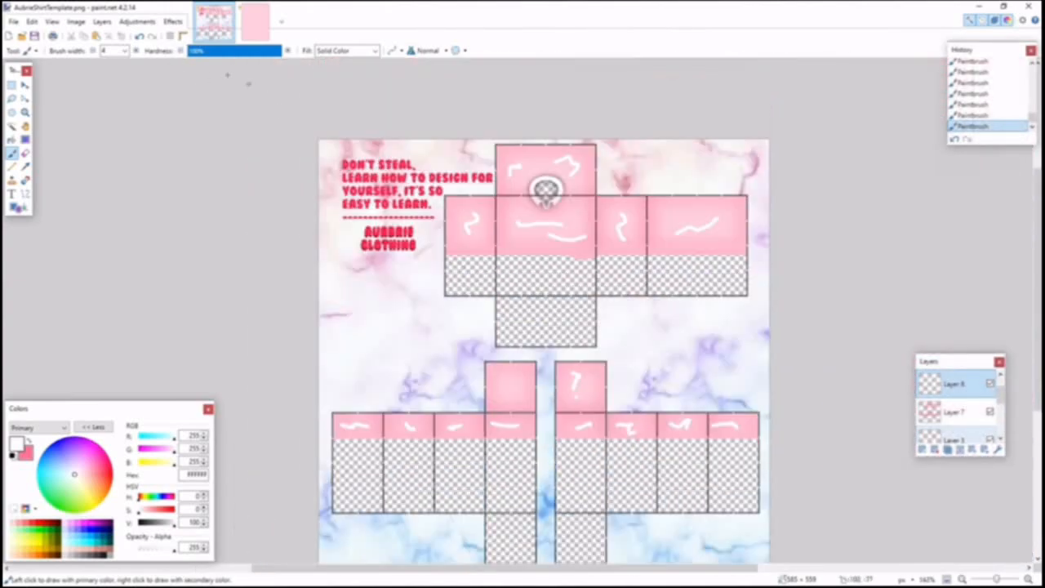
{"action": "left_click", "coordinate": [173, 22]}
{"action": "left_click", "coordinate": [229, 35]}
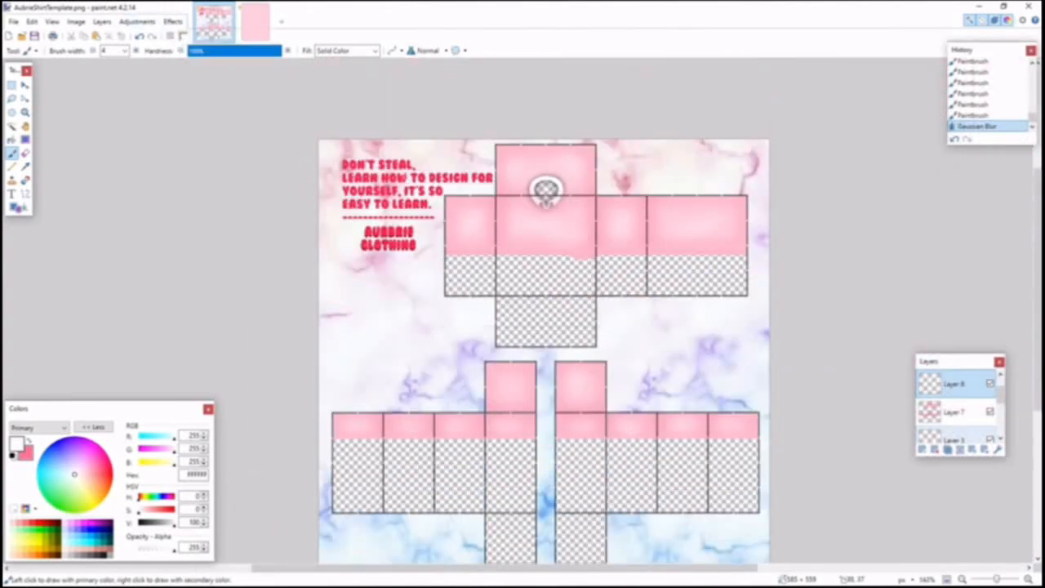
{"action": "key", "text": "ctrl+z"}
Step: Apply a Gaussian Blur with a low radius to the white squiggles so they become soft highlights
{"action": "left_click", "coordinate": [172, 21]}
{"action": "mouse_move", "coordinate": [208, 64]}
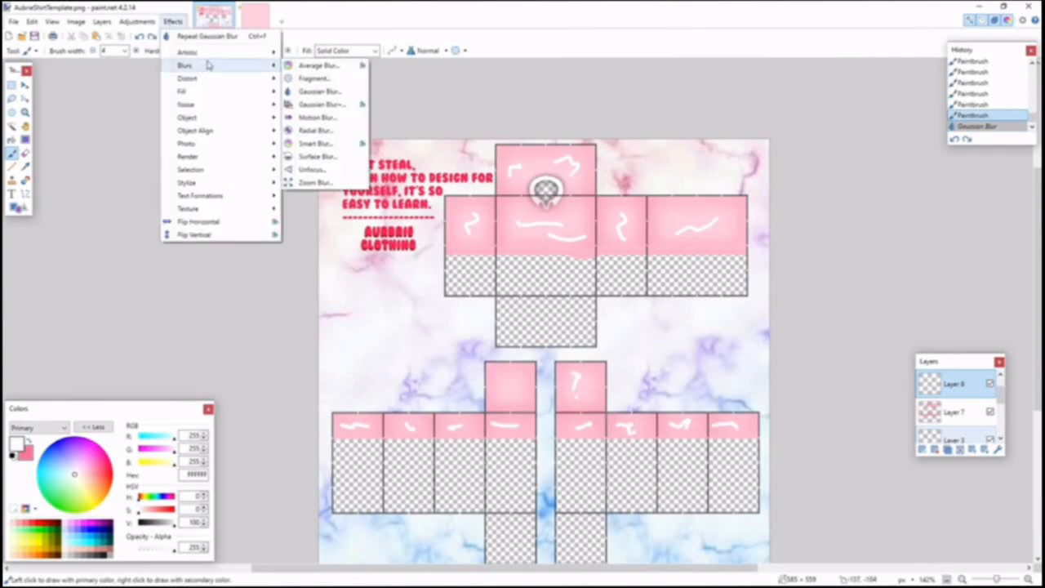
{"action": "left_click", "coordinate": [316, 92]}
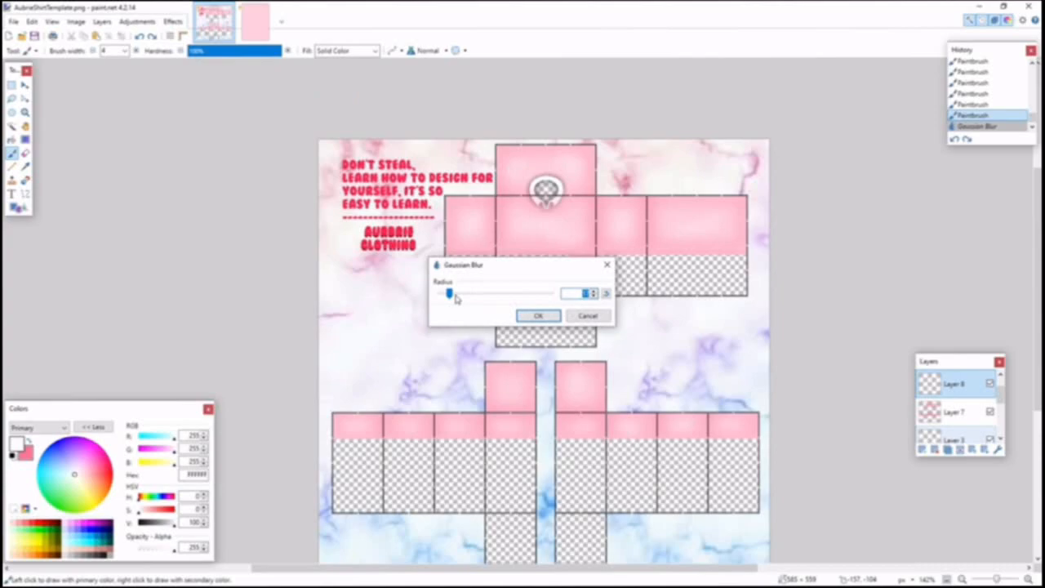
{"action": "left_click", "coordinate": [534, 316]}
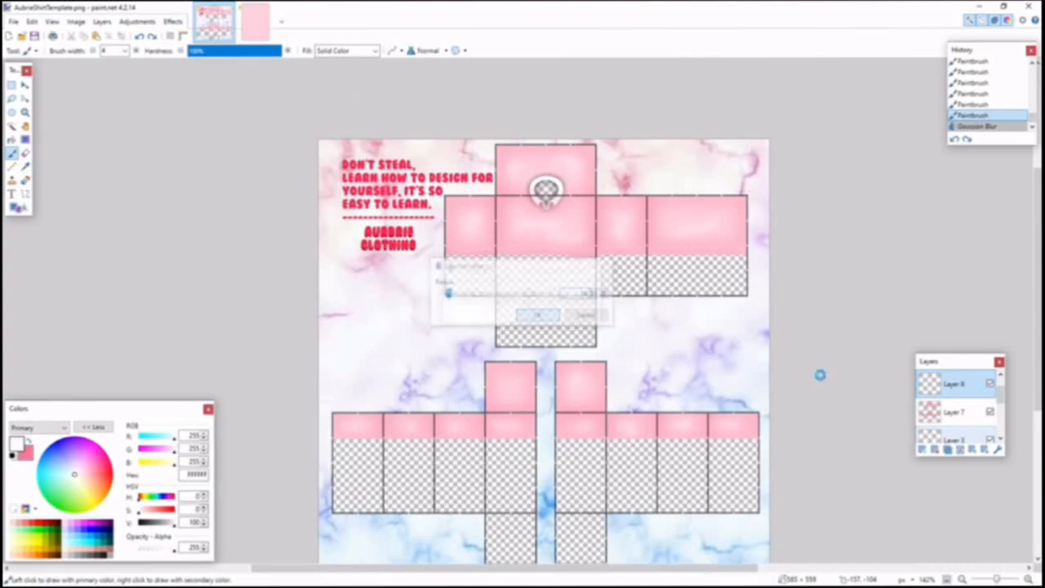
Step: Lower the opacity of the blurred highlight layer, Layer 8
{"action": "double_click", "coordinate": [926, 382]}
{"action": "left_click_drag", "start_coordinate": [462, 232], "coordinate": [707, 203]}
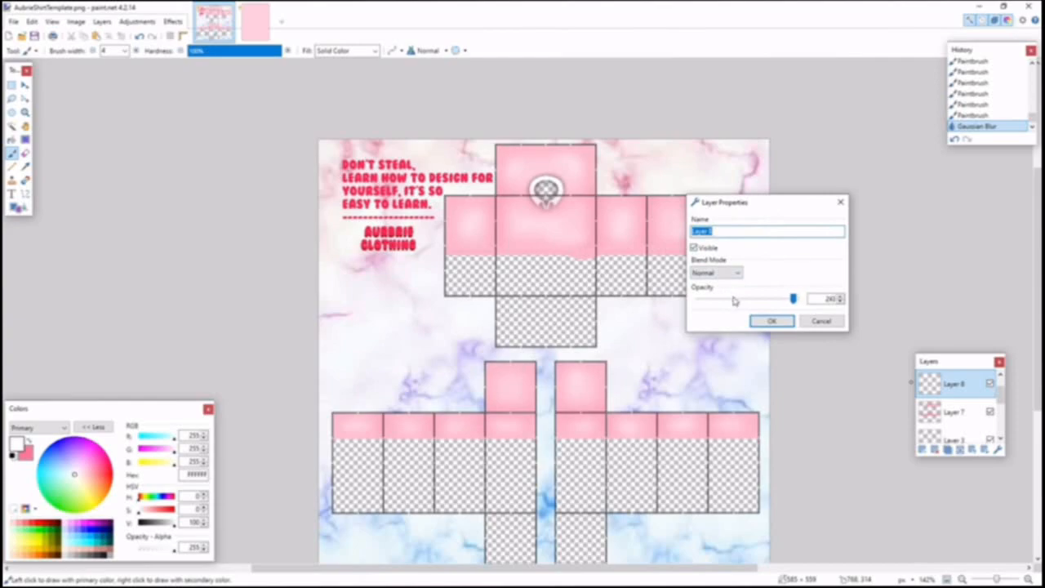
{"action": "left_click", "coordinate": [771, 320]}
Step: Undo the pasted image together with its moves and resizes
{"action": "scroll", "coordinate": [770, 320], "scroll_direction": "down", "scroll_amount": 2}
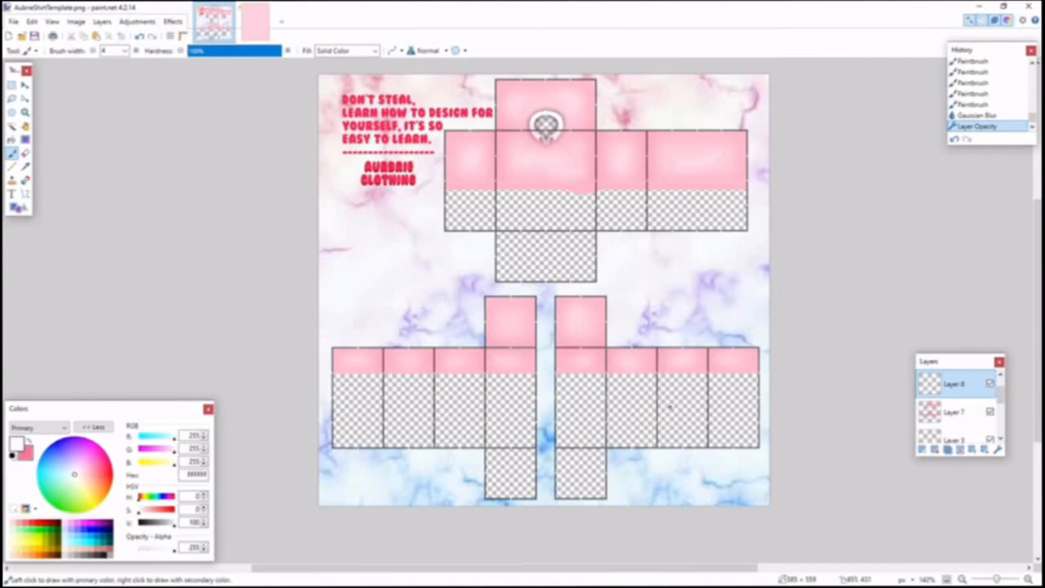
{"action": "scroll", "coordinate": [670, 407], "scroll_direction": "up", "scroll_amount": 2}
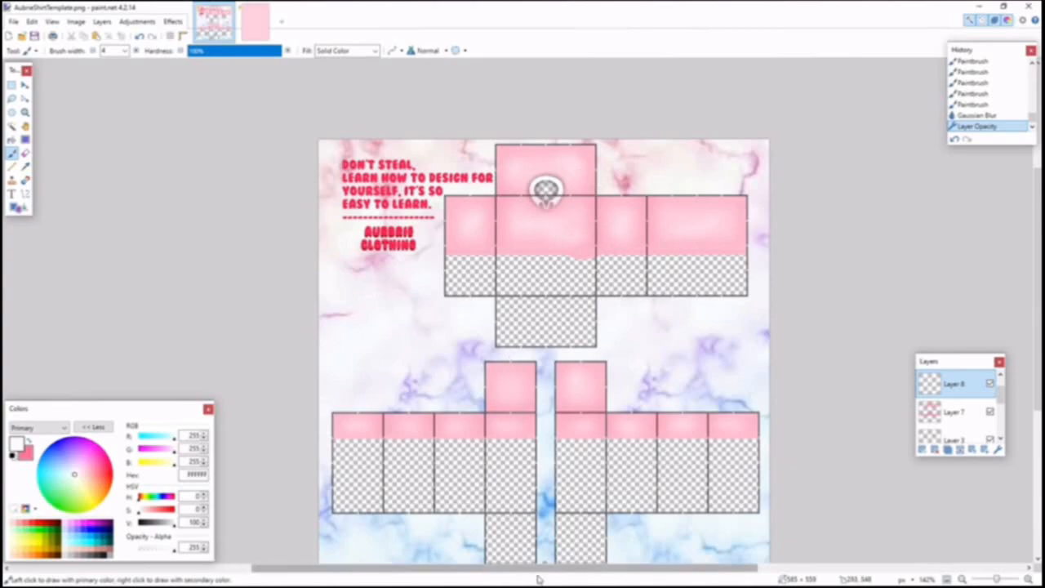
{"action": "mouse_move", "coordinate": [547, 575]}
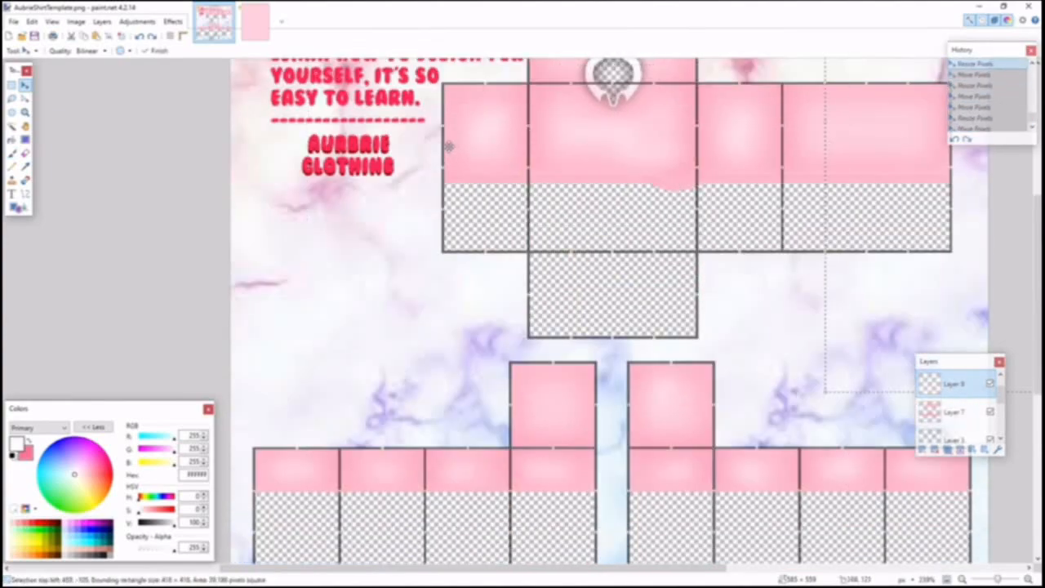
{"action": "key", "text": "ctrl+d"}
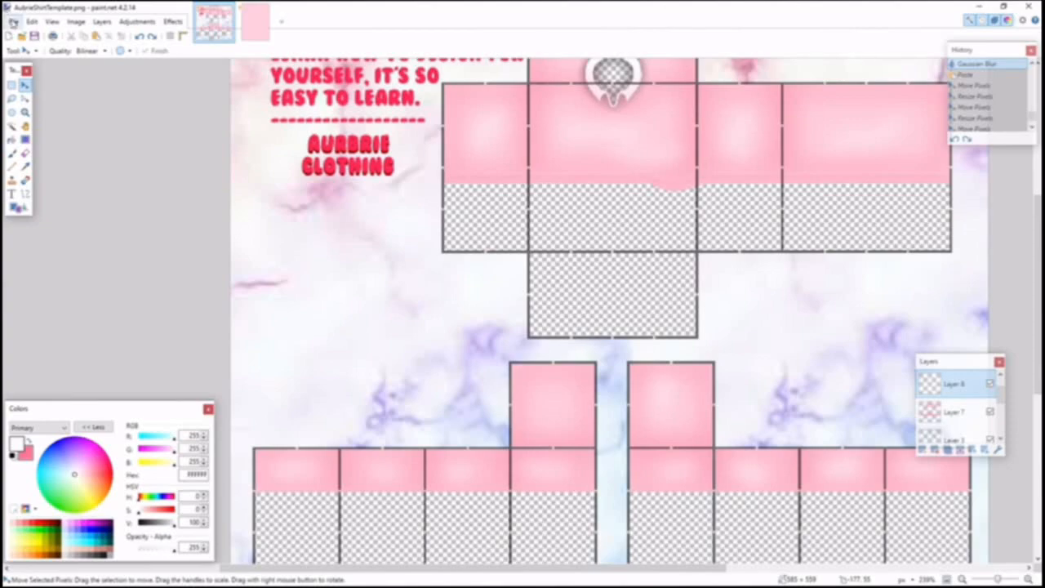
Step: Start saving the image under a new name, with PNG as the file type and ROBLOXSHIRTS as the folder
{"action": "left_click", "coordinate": [13, 22]}
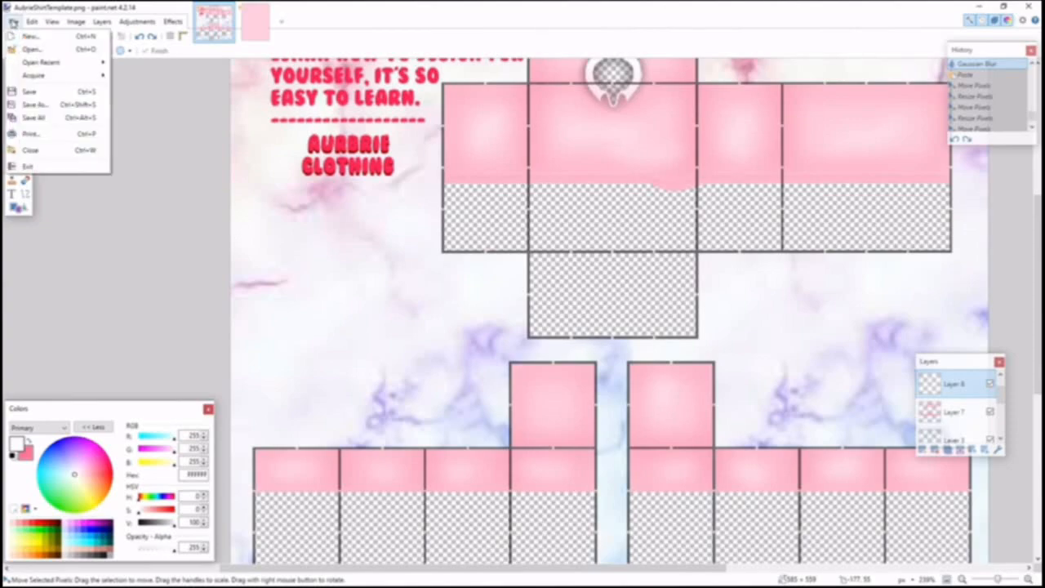
{"action": "left_click", "coordinate": [13, 23]}
{"action": "left_click", "coordinate": [13, 23]}
{"action": "left_click", "coordinate": [34, 105]}
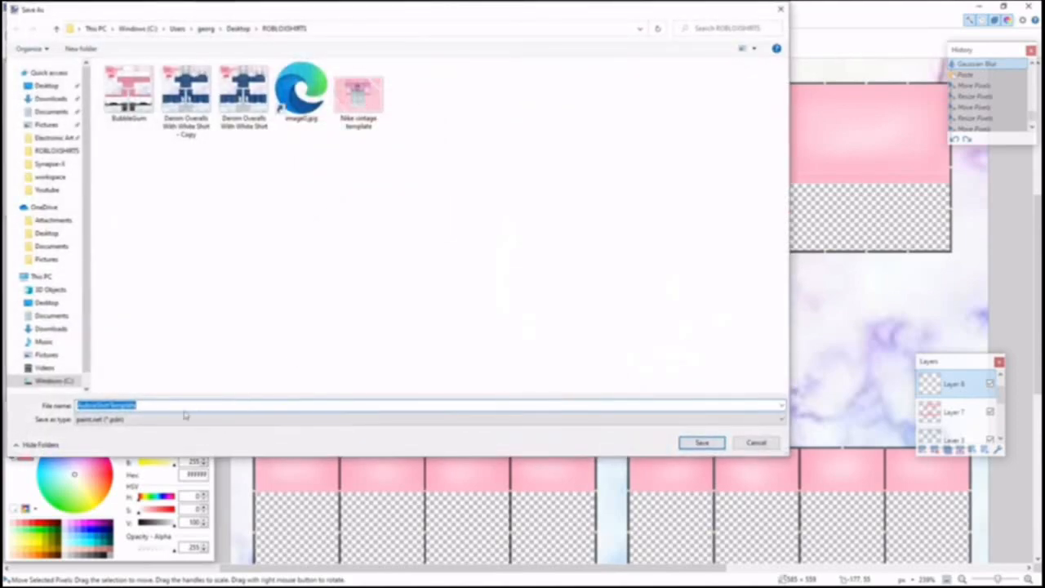
{"action": "left_click", "coordinate": [186, 419]}
{"action": "left_click", "coordinate": [117, 443]}
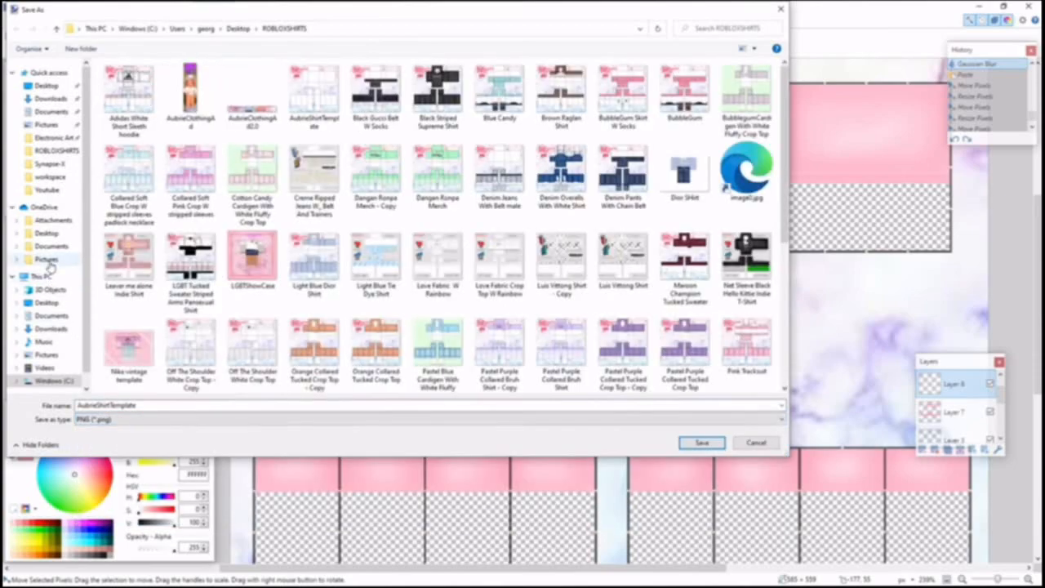
{"action": "scroll", "coordinate": [50, 267], "scroll_direction": "down", "scroll_amount": 2}
{"action": "scroll", "coordinate": [46, 196], "scroll_direction": "up", "scroll_amount": 2}
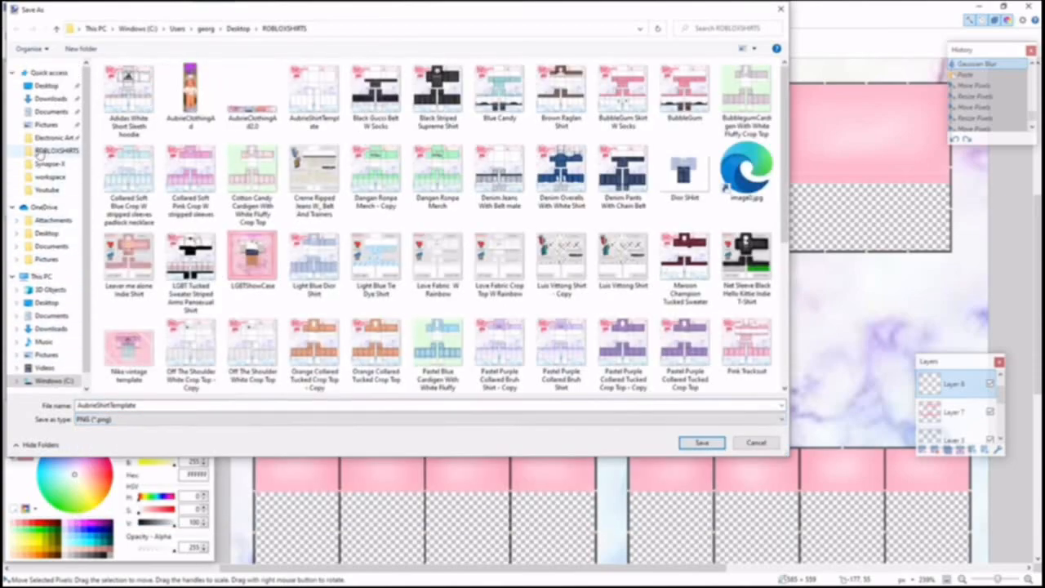
{"action": "left_click", "coordinate": [44, 152]}
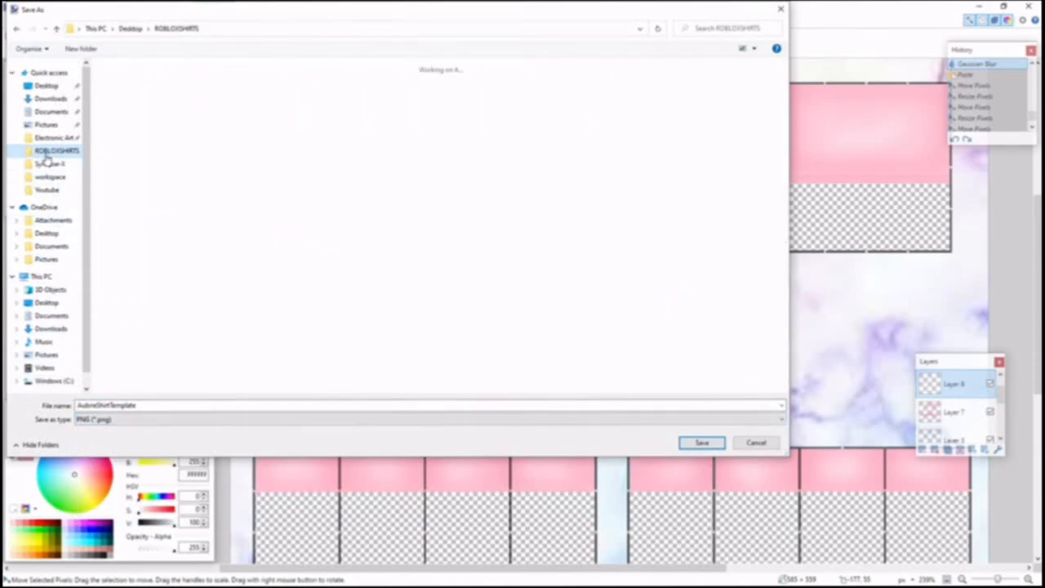
{"action": "scroll", "coordinate": [276, 222], "scroll_direction": "down", "scroll_amount": 10}
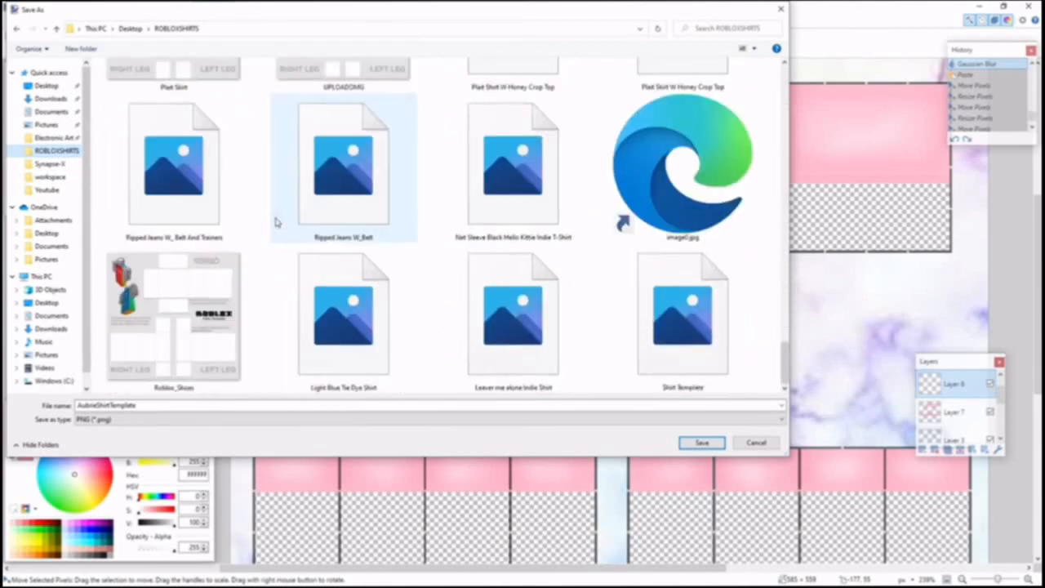
{"action": "scroll", "coordinate": [276, 222], "scroll_direction": "down", "scroll_amount": 4, "text": "ctrl"}
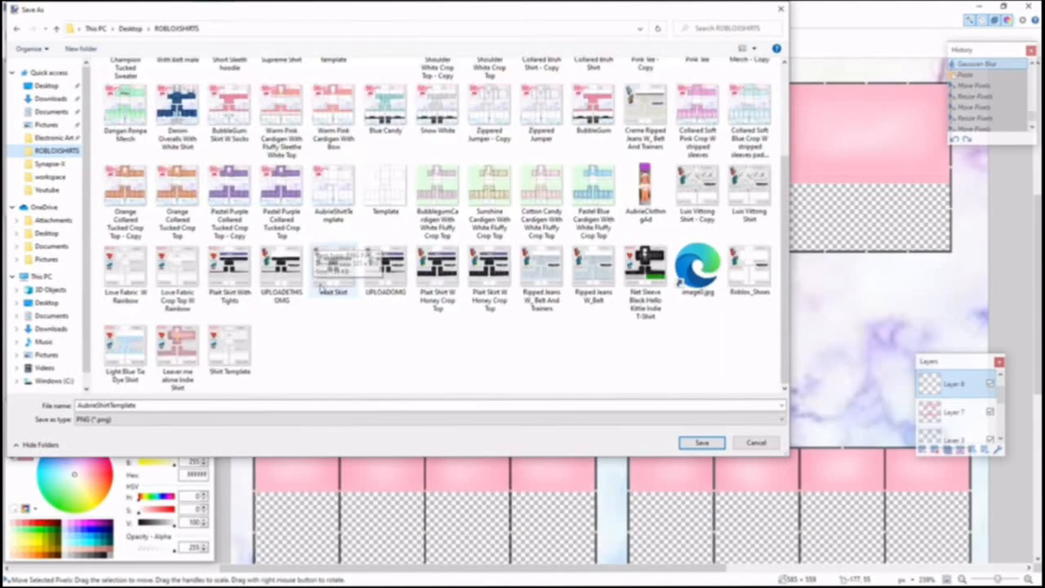
Step: Name the file Tucked Light Pastel Sweater and save it with the default PNG settings, flattening the layers
{"action": "left_click", "coordinate": [173, 405]}
{"action": "key", "text": "BackSpace"}
{"action": "type", "text": "Gi"}
{"action": "key", "text": "BackSpace"}
{"action": "key", "text": "BackSpace"}
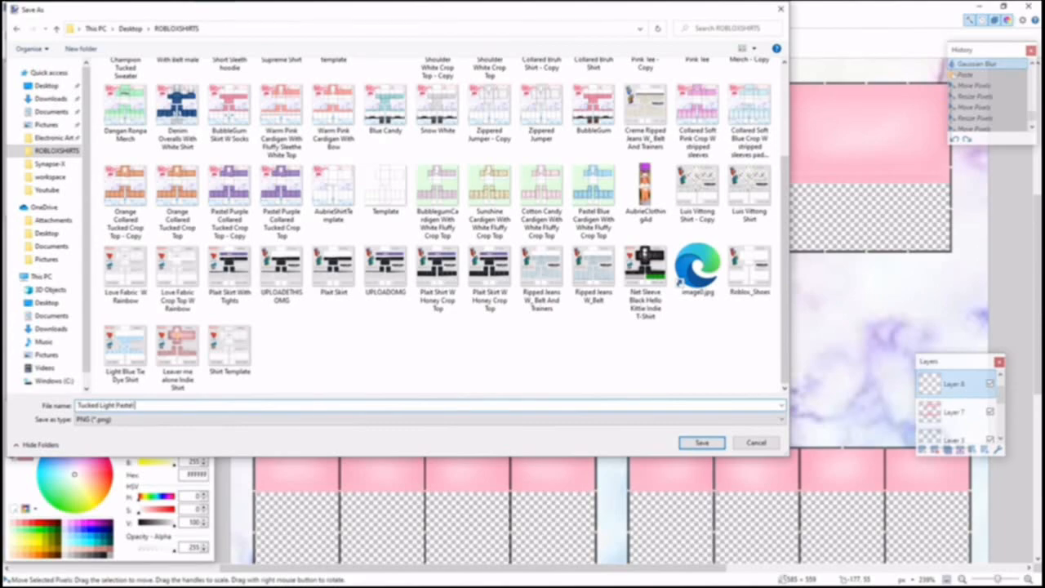
{"action": "type", "text": "ter"}
{"action": "key", "text": "Return"}
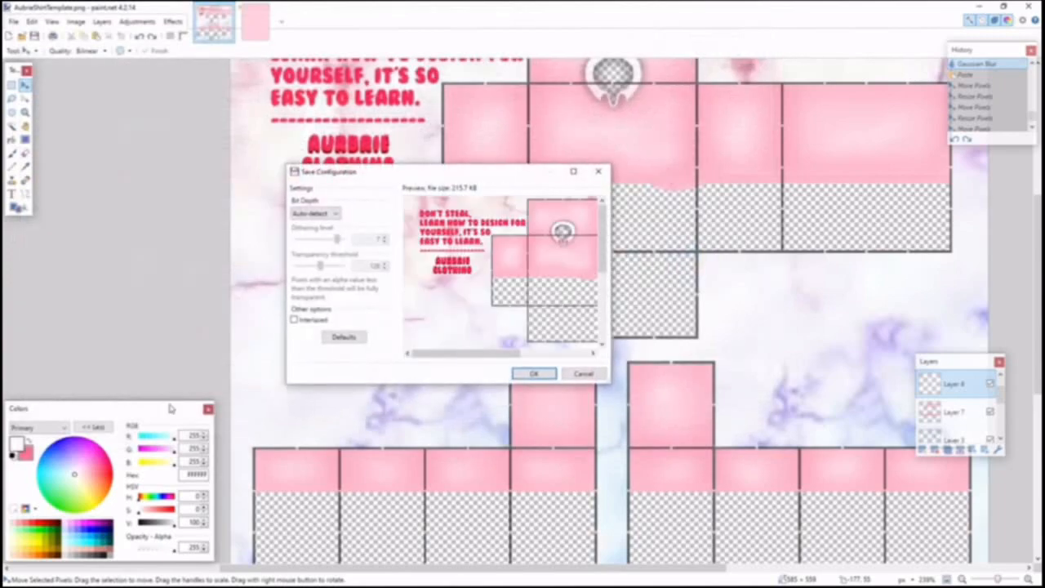
{"action": "key", "text": "Return"}
{"action": "key", "text": "Return"}
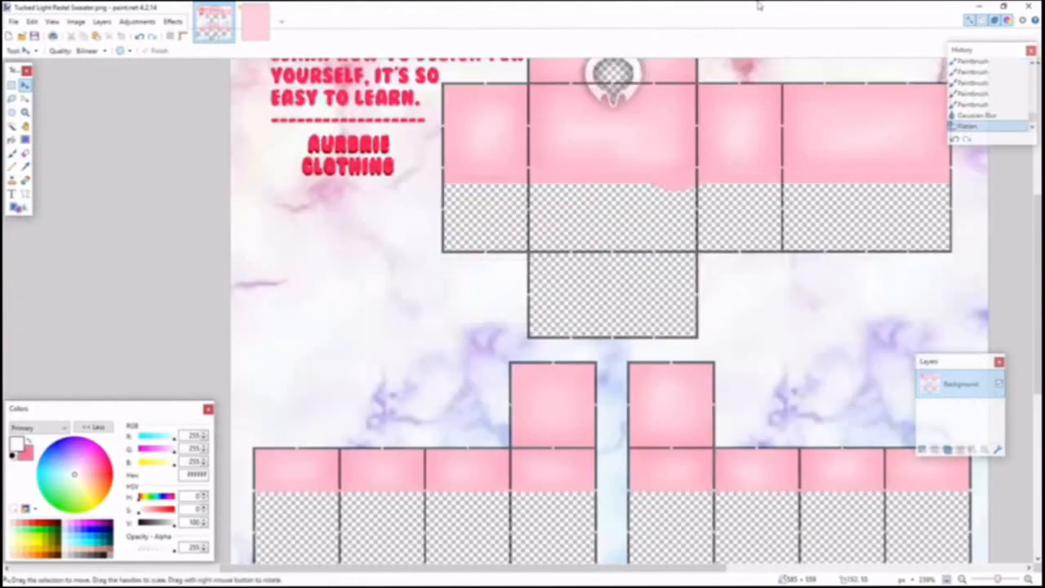
Step: Switch to the web browser and open the Roblox home page in a new tab
{"action": "left_click", "coordinate": [979, 5]}
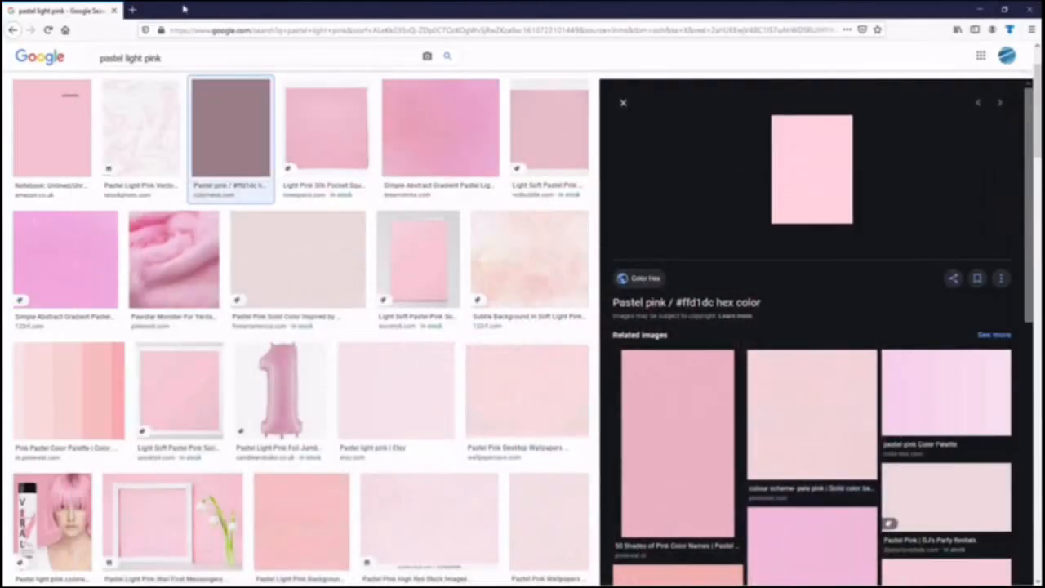
{"action": "left_click", "coordinate": [134, 9]}
{"action": "left_click", "coordinate": [287, 187]}
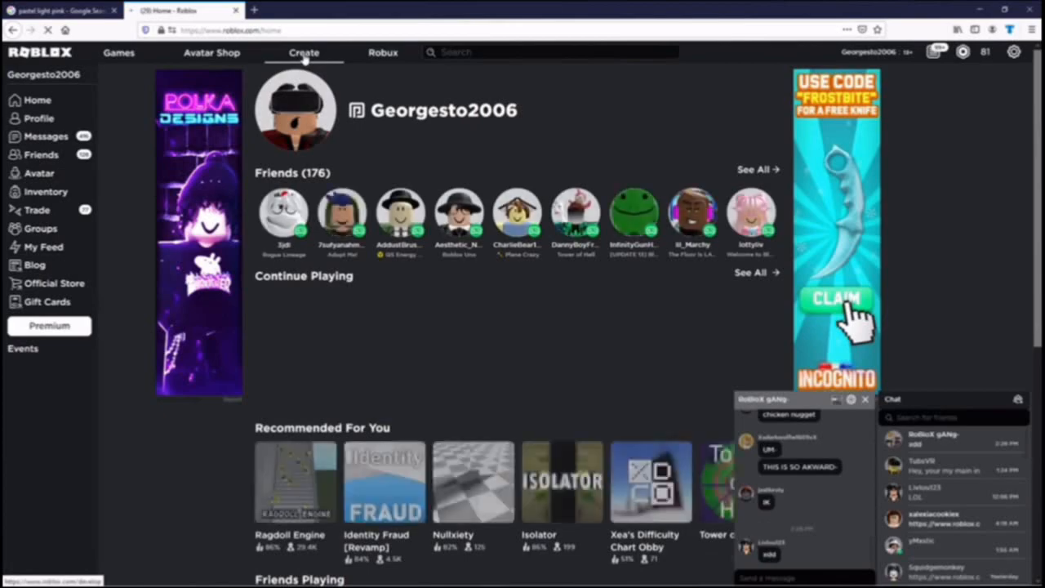
Step: Open the Roblox Create page and display the group creations of Aubrie Clothing
{"action": "left_click", "coordinate": [303, 55]}
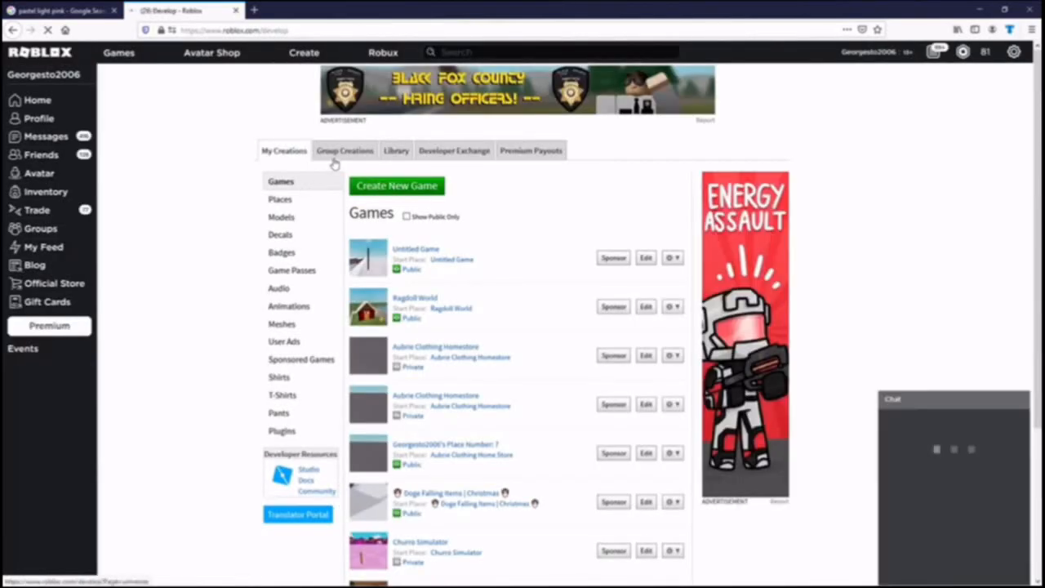
{"action": "left_click", "coordinate": [335, 155]}
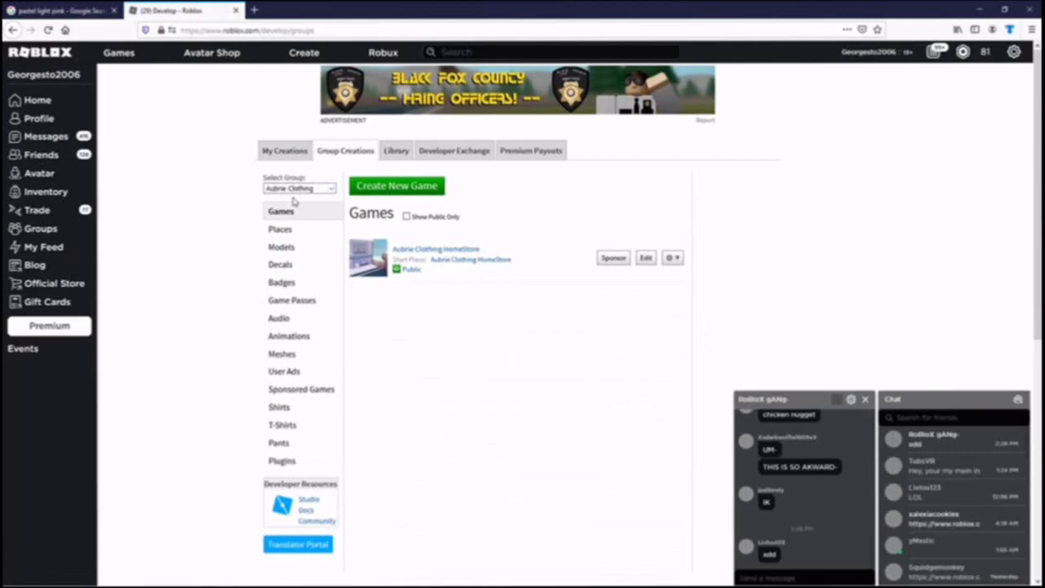
{"action": "scroll", "coordinate": [287, 216], "scroll_direction": "down", "scroll_amount": 1}
{"action": "scroll", "coordinate": [295, 323], "scroll_direction": "up", "scroll_amount": 1}
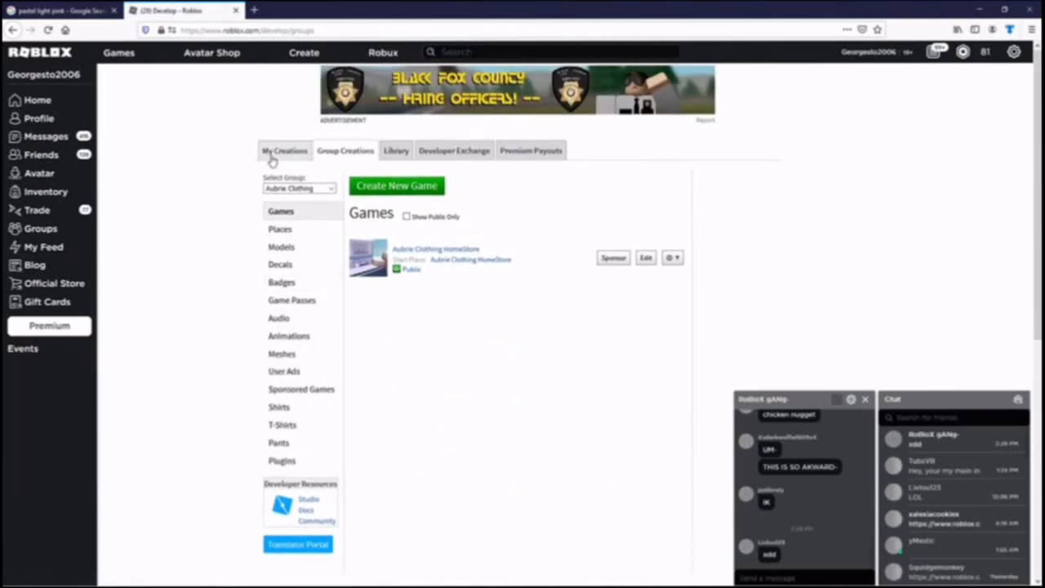
Step: Open the Shirts section of personal creations, and return to the Aubrie Clothing group creations with its shirt upload form
{"action": "left_click", "coordinate": [280, 152]}
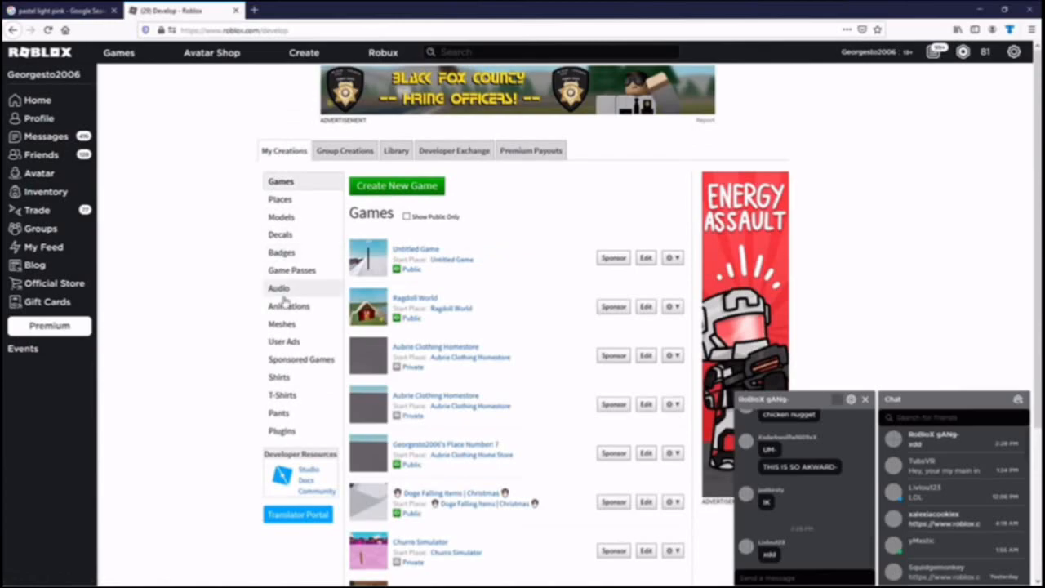
{"action": "left_click", "coordinate": [287, 380]}
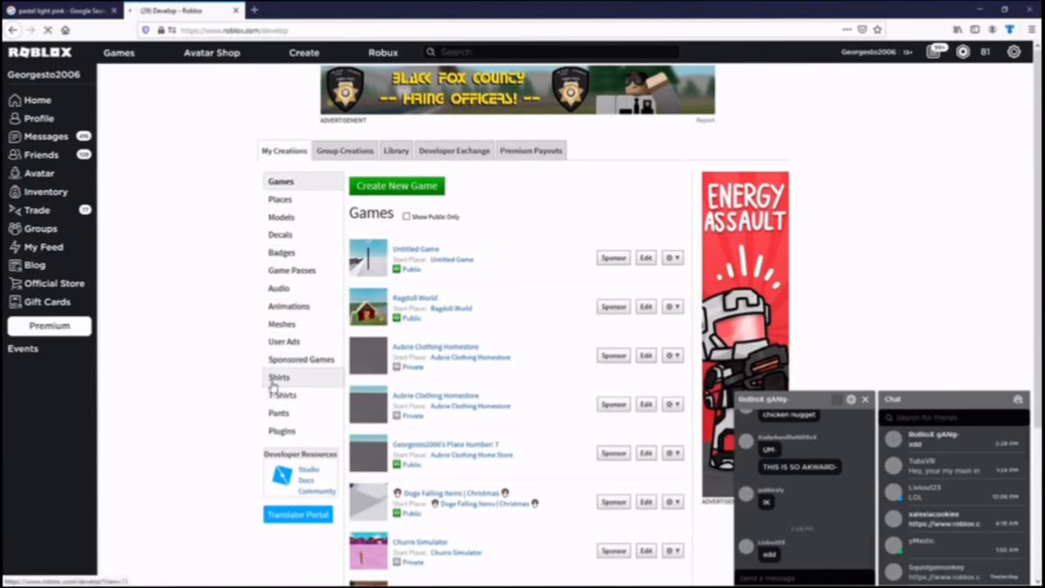
{"action": "left_click", "coordinate": [344, 152]}
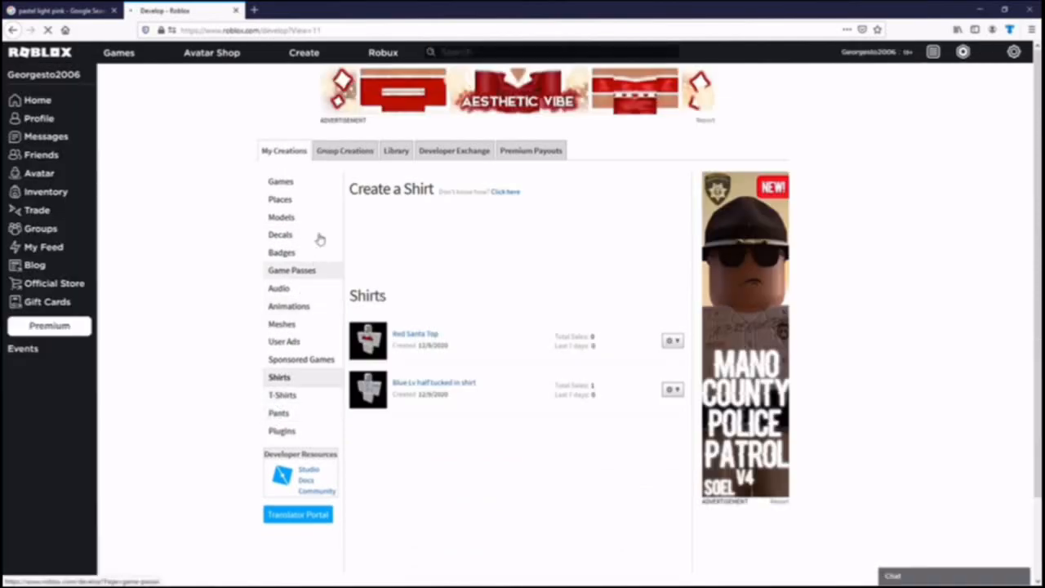
{"action": "left_click", "coordinate": [345, 155]}
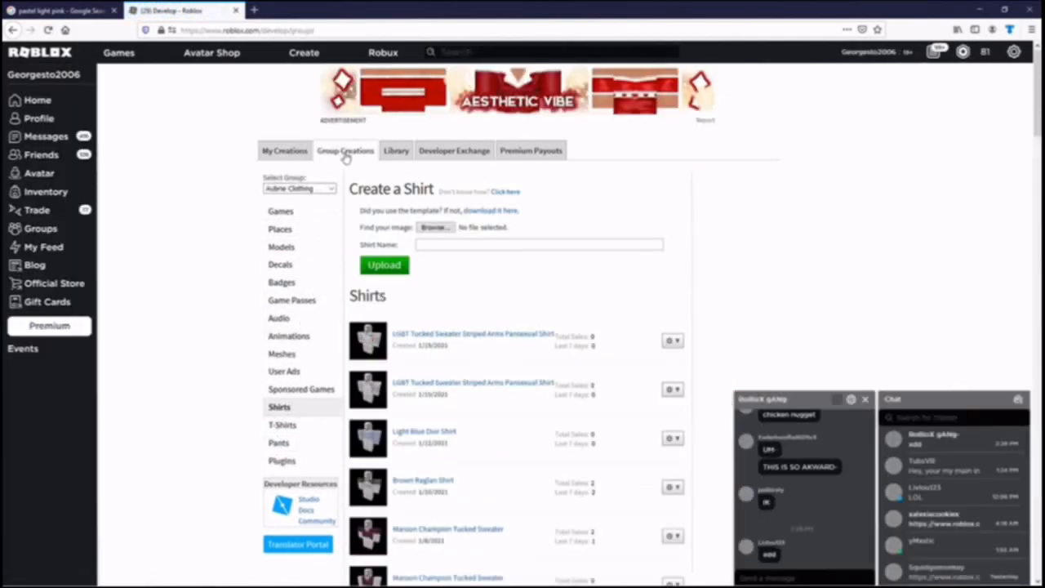
Step: Choose Tucked Light Pastel Sweater.png from the ROBLOXSHIRTS folder as the shirt image and upload it under the name Tucked Light Pastel Sweater
{"action": "scroll", "coordinate": [367, 311], "scroll_direction": "down", "scroll_amount": 1}
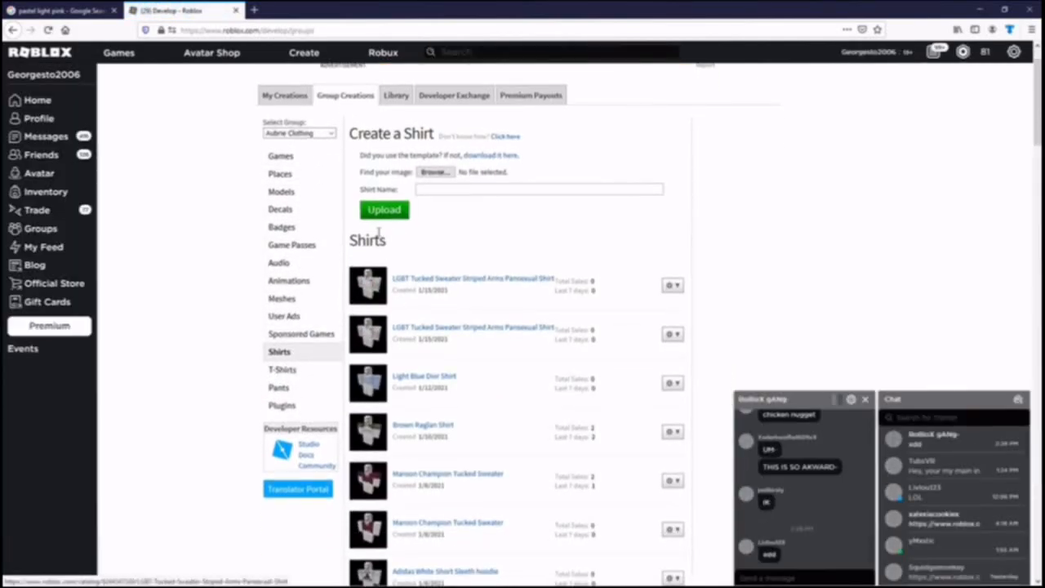
{"action": "left_click", "coordinate": [430, 173]}
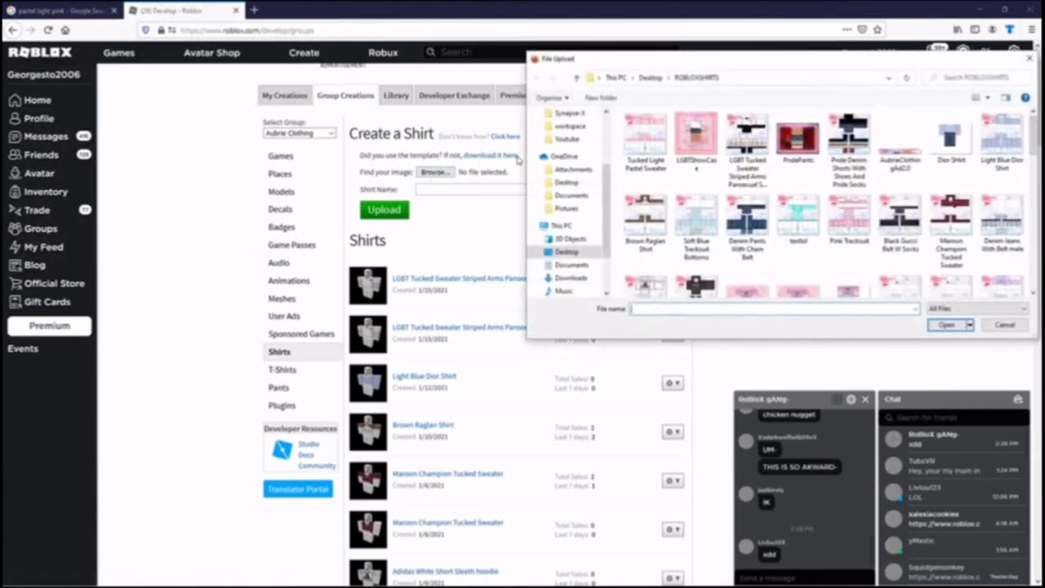
{"action": "double_click", "coordinate": [645, 137]}
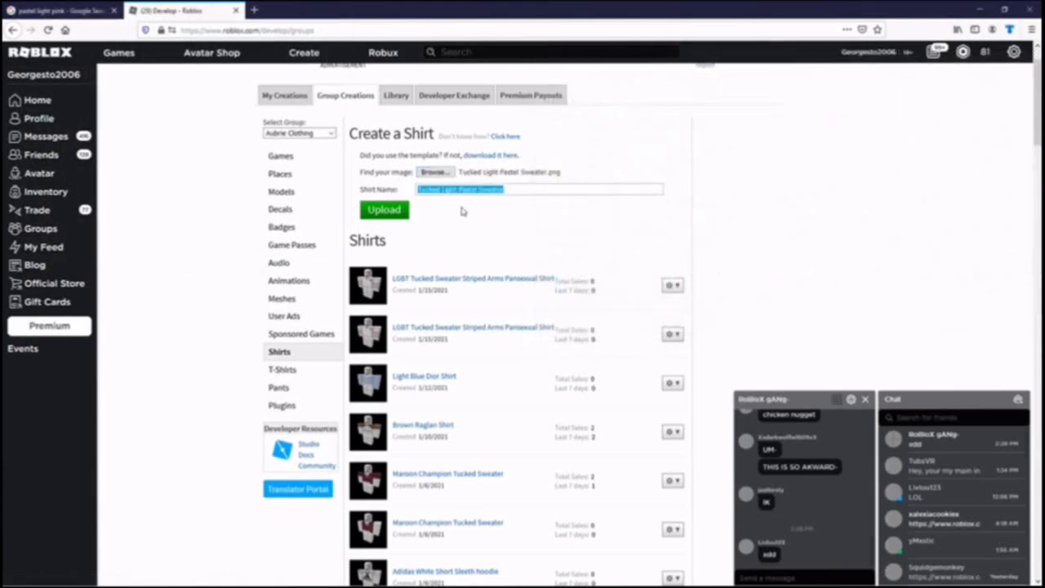
{"action": "left_click", "coordinate": [399, 211]}
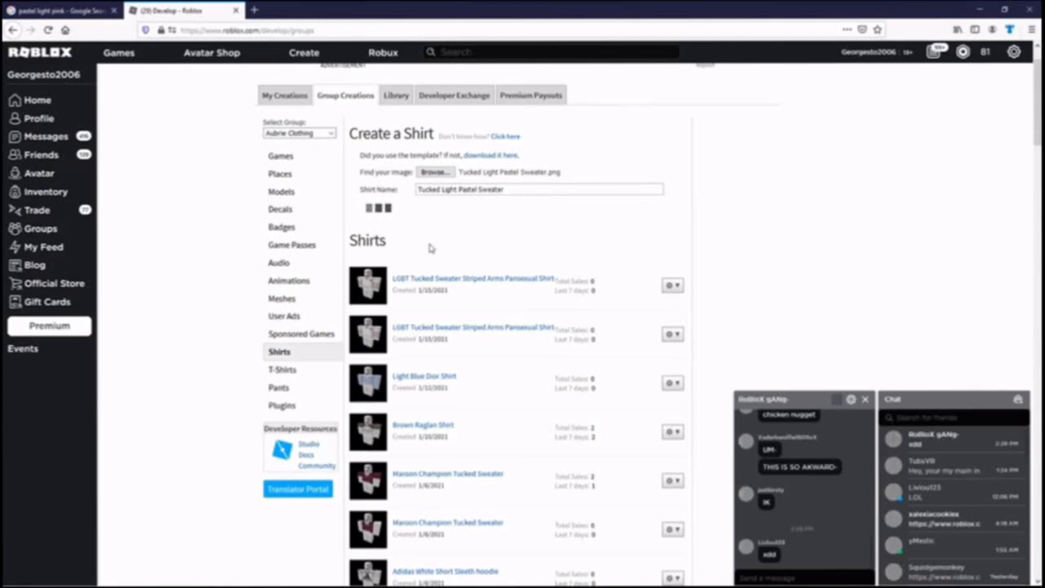
{"action": "mouse_move", "coordinate": [527, 579]}
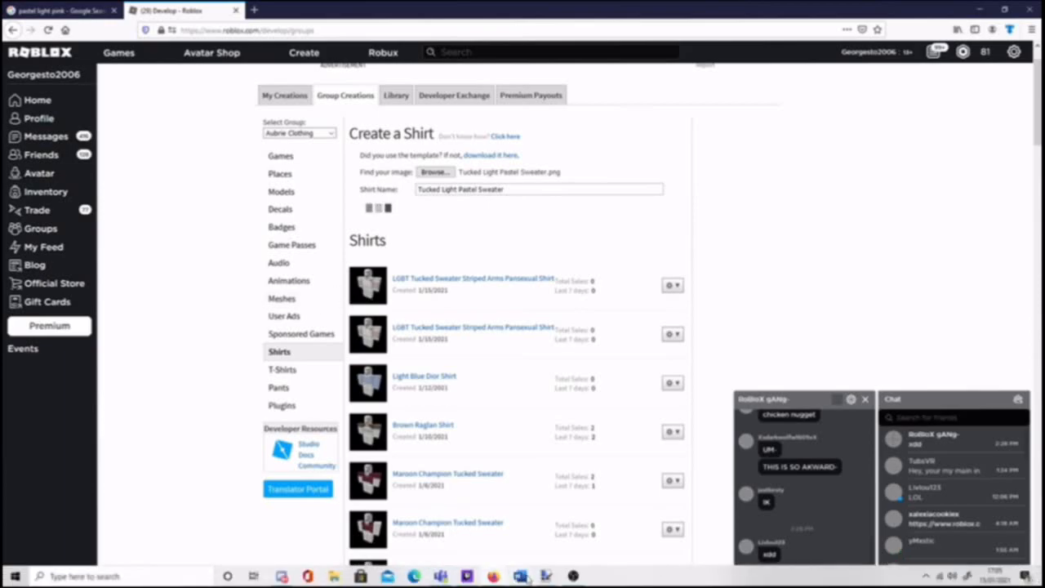